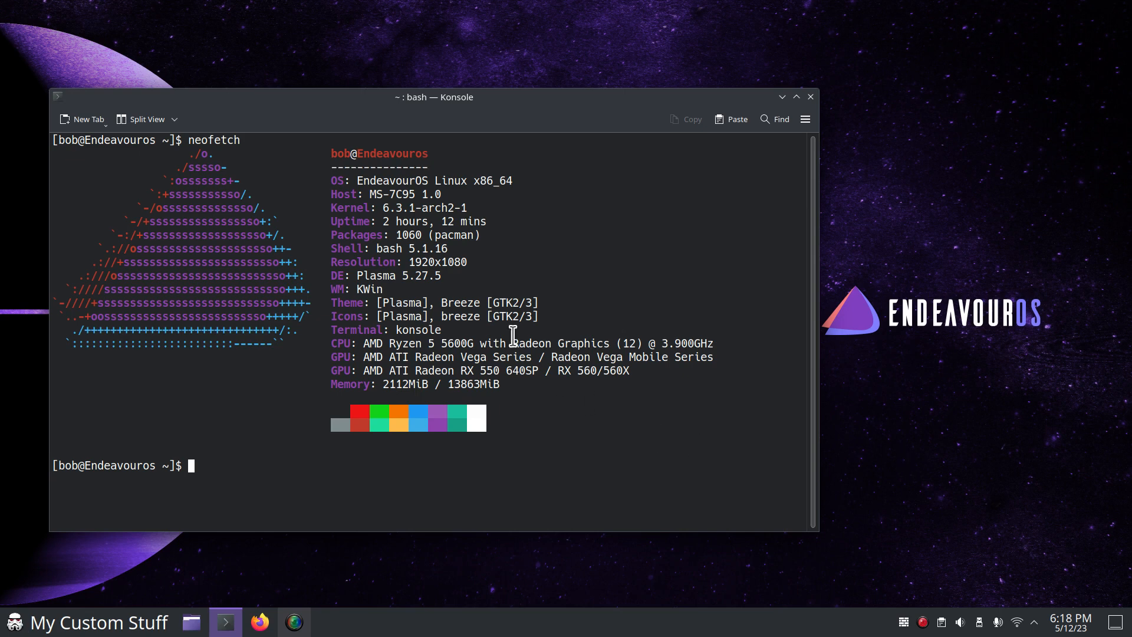
- Highlight the screen resolution in the neofetch output and close the terminal
left_click_drag(409, 261, 472, 261)
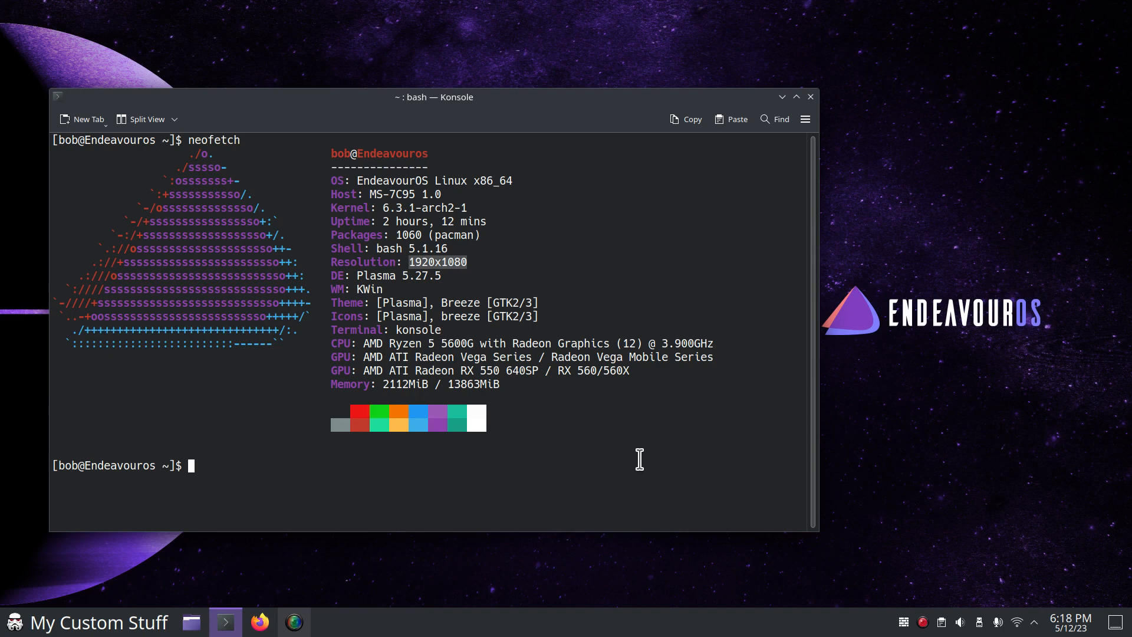
key("ctrl+d")
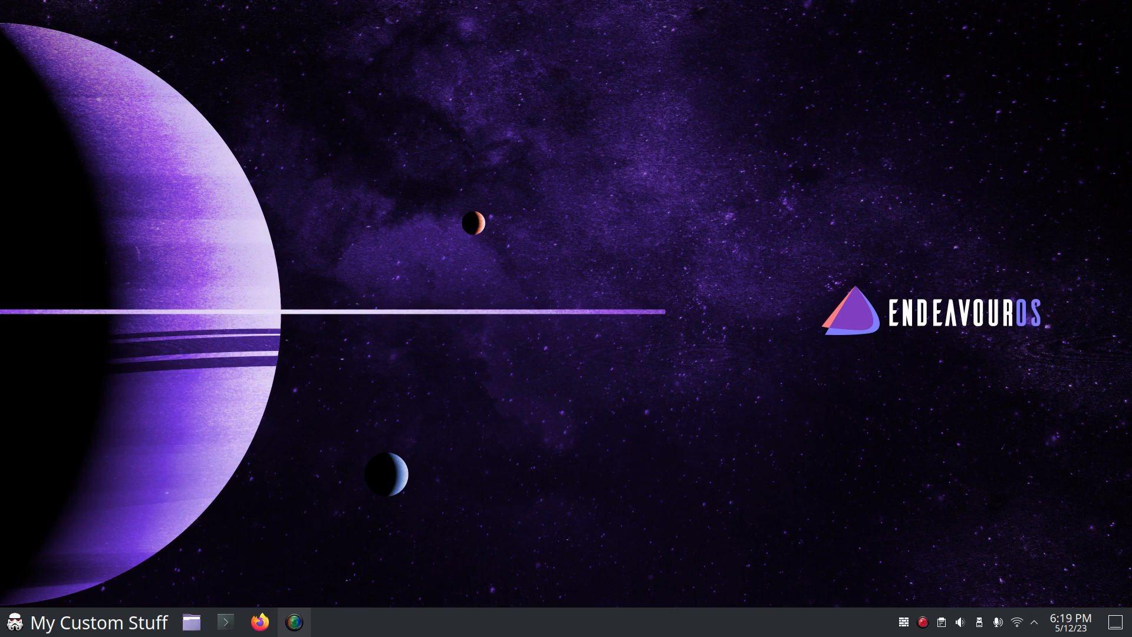
- Open the icons folder from the home directory in the file manager, adjust its thumbnail size, and browse to the clone icon files
left_click(192, 622)
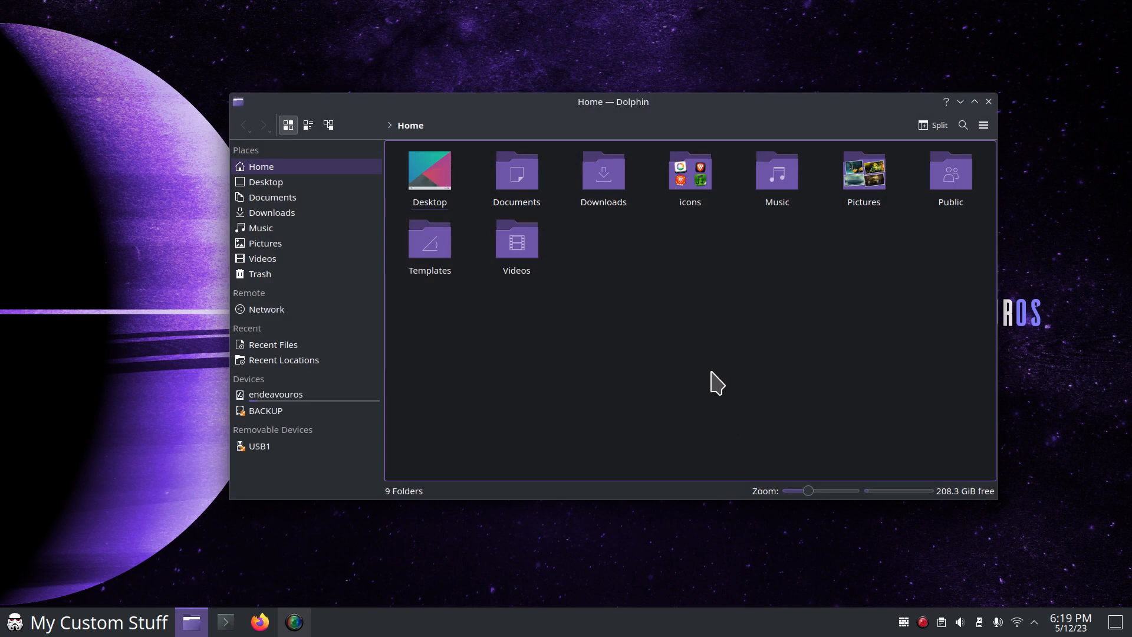
scroll(711, 384, "up", 1, "ctrl")
scroll(711, 383, "up", 2, "ctrl")
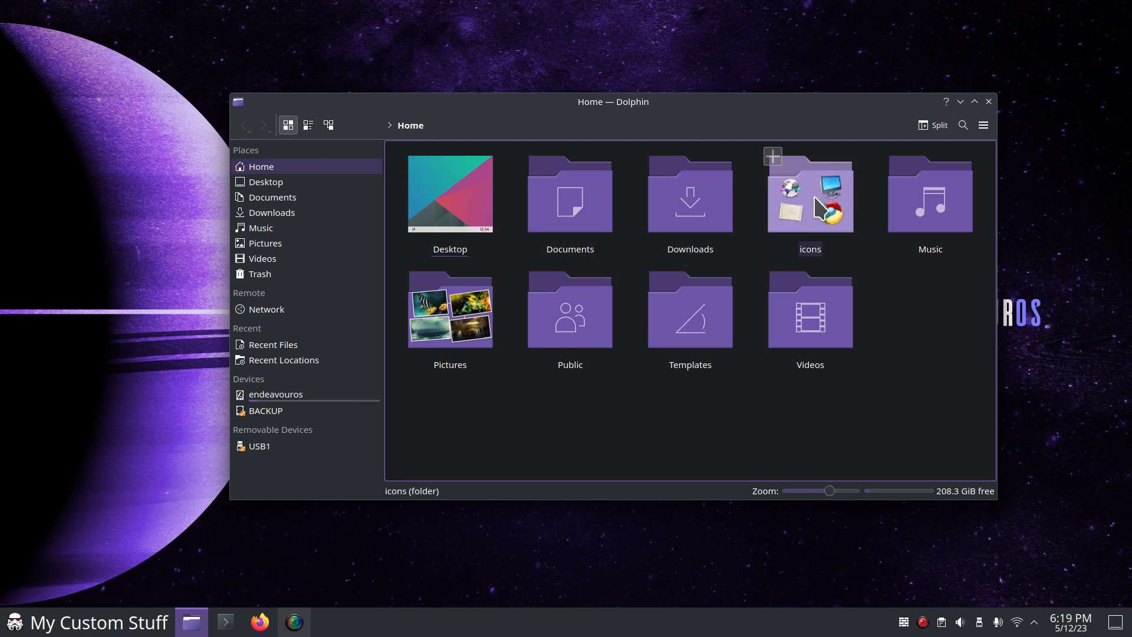
left_click(819, 209)
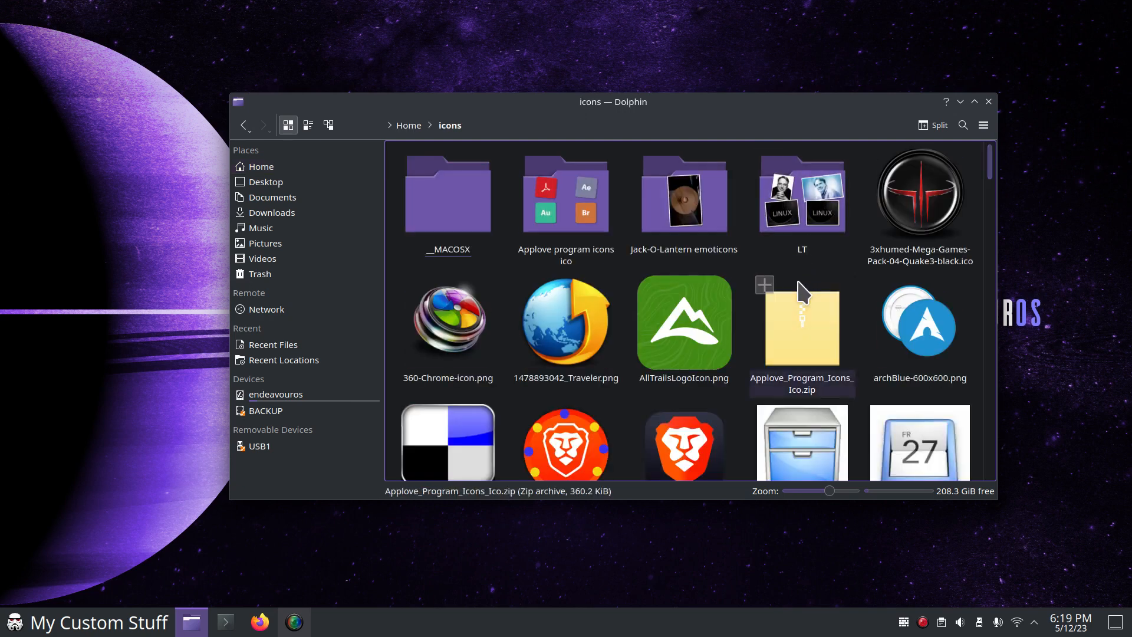
scroll(802, 290, "down", 3)
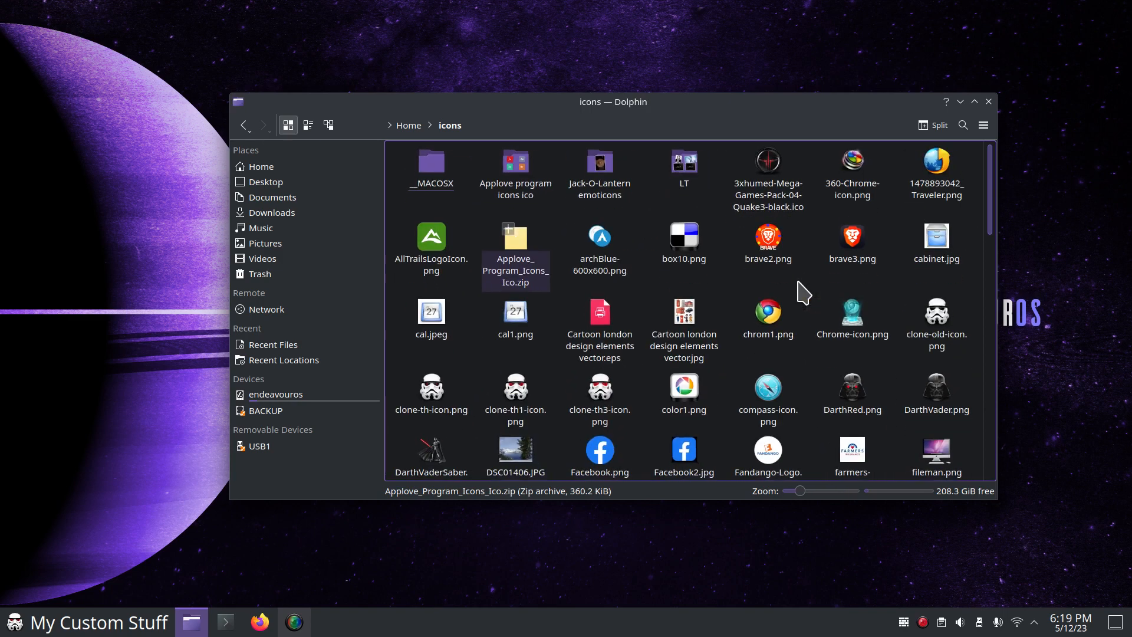
scroll(803, 290, "up", 2)
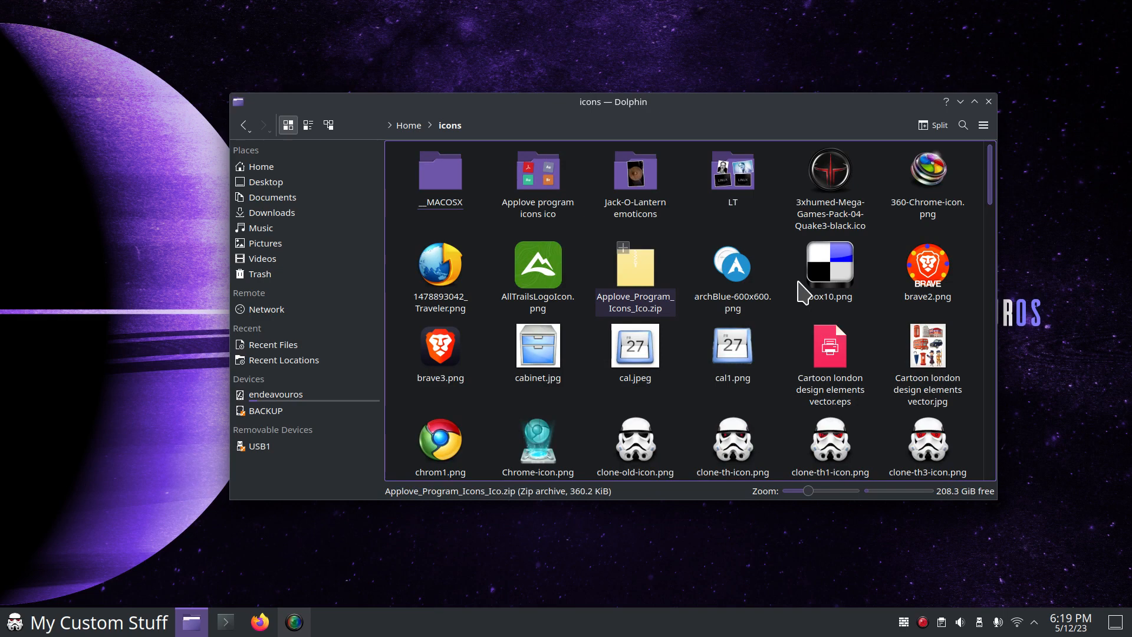
scroll(790, 394, "down", 3)
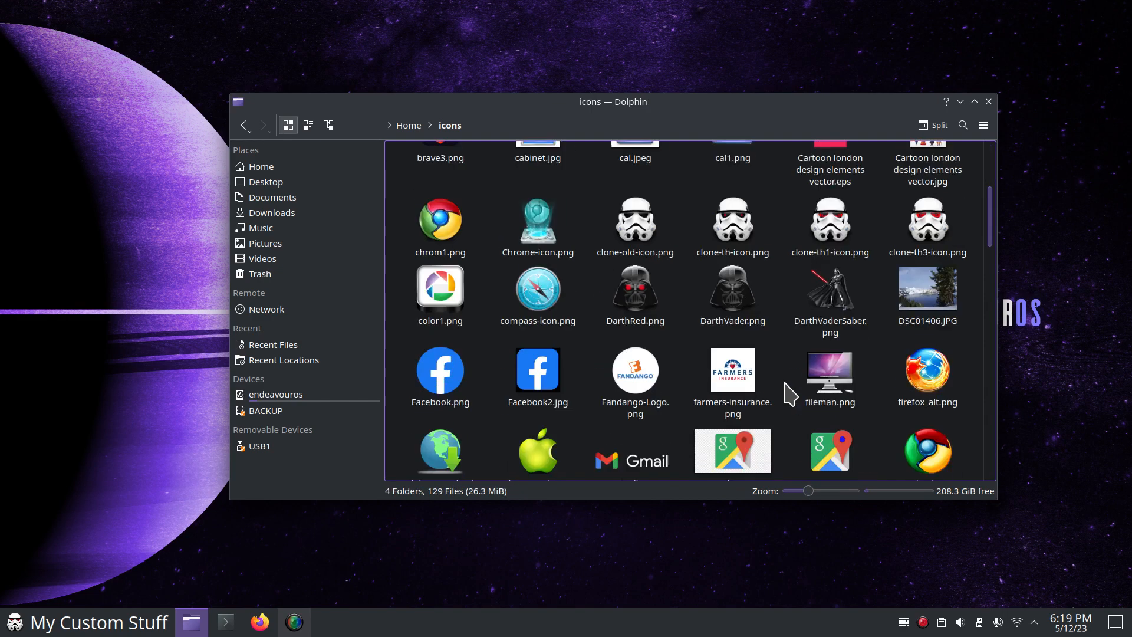
scroll(789, 392, "up", 2)
- Open clone-old-icon.png in Gwenview, examine its image quality at up to 400% zoom, and close the viewer
left_click(635, 332)
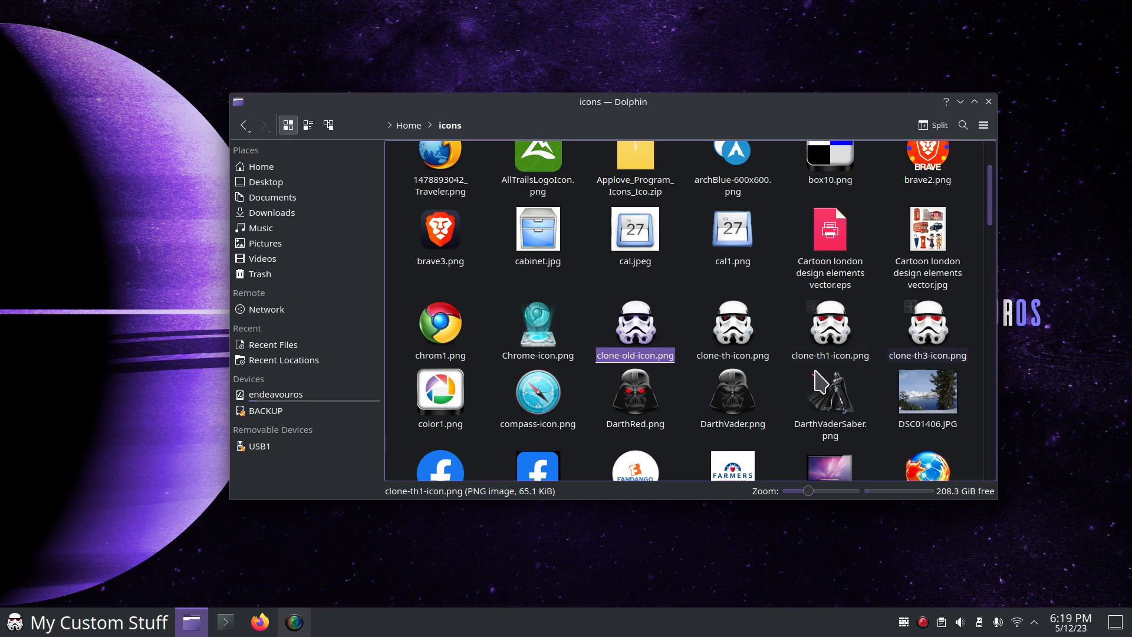
right_click(633, 320)
left_click(678, 328)
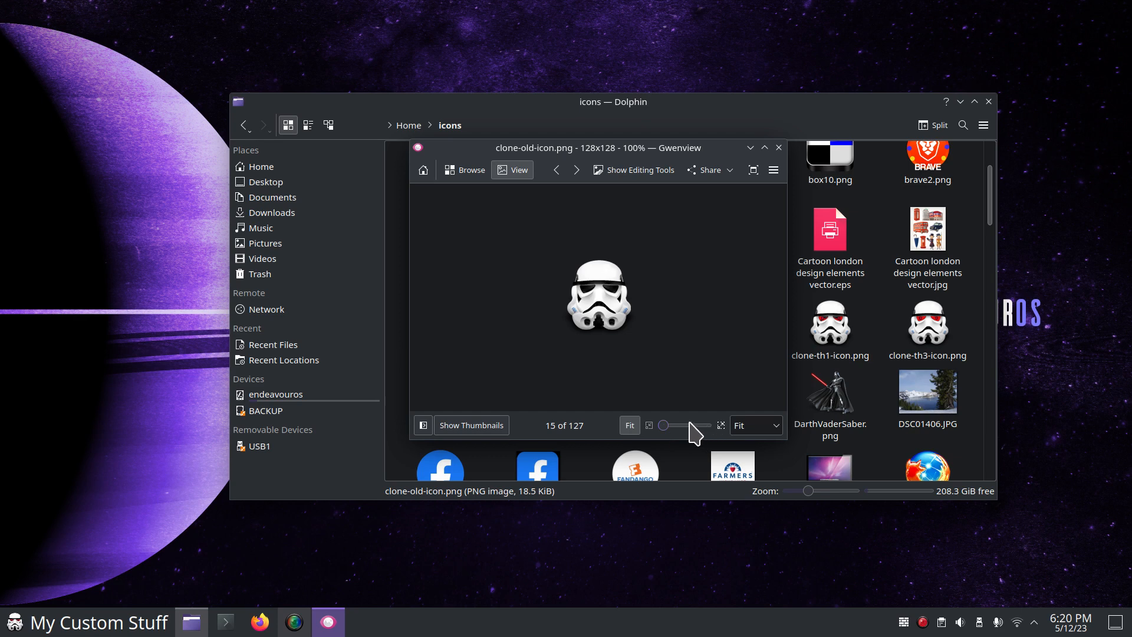
left_click(687, 324, "ctrl")
left_click(687, 323, "ctrl")
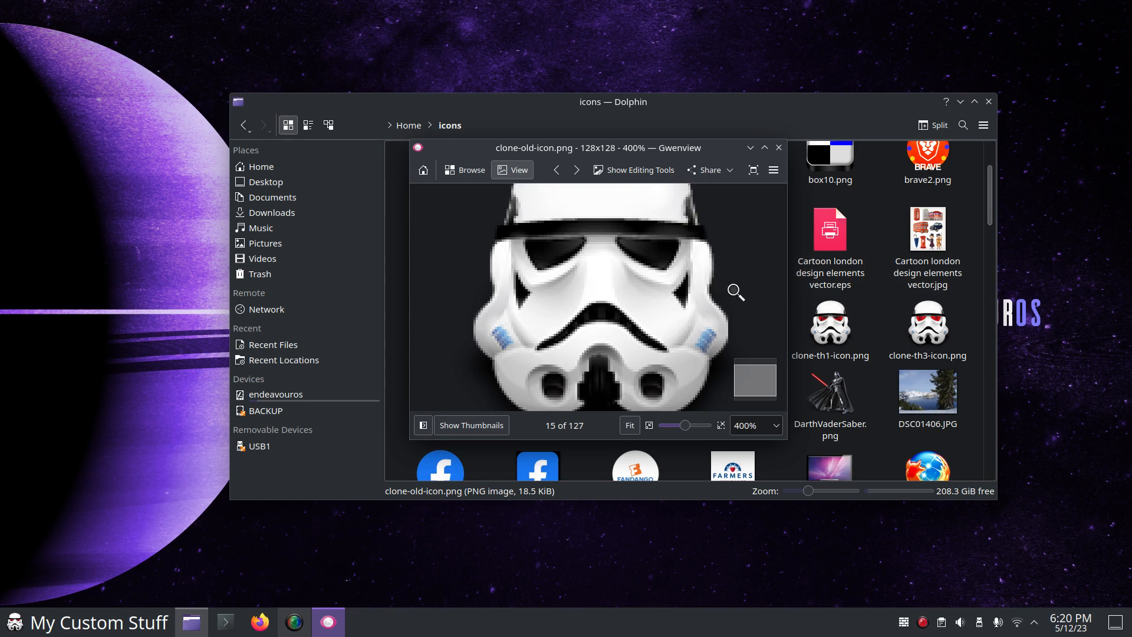
scroll(735, 292, "down", 3)
scroll(735, 292, "up", 2)
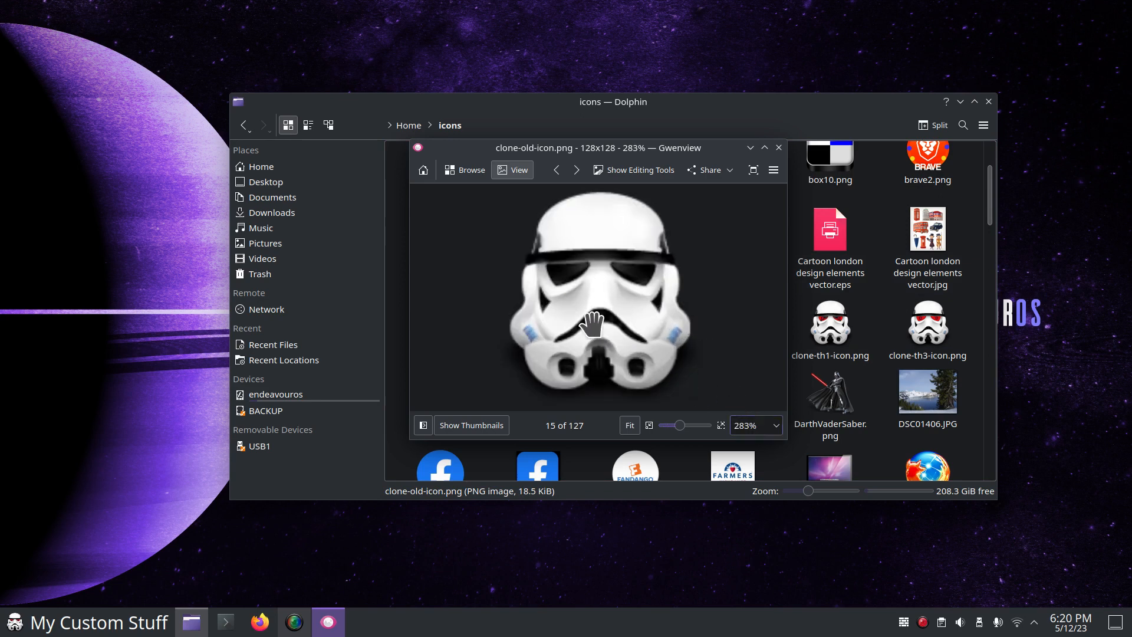
scroll(616, 333, "up", 1)
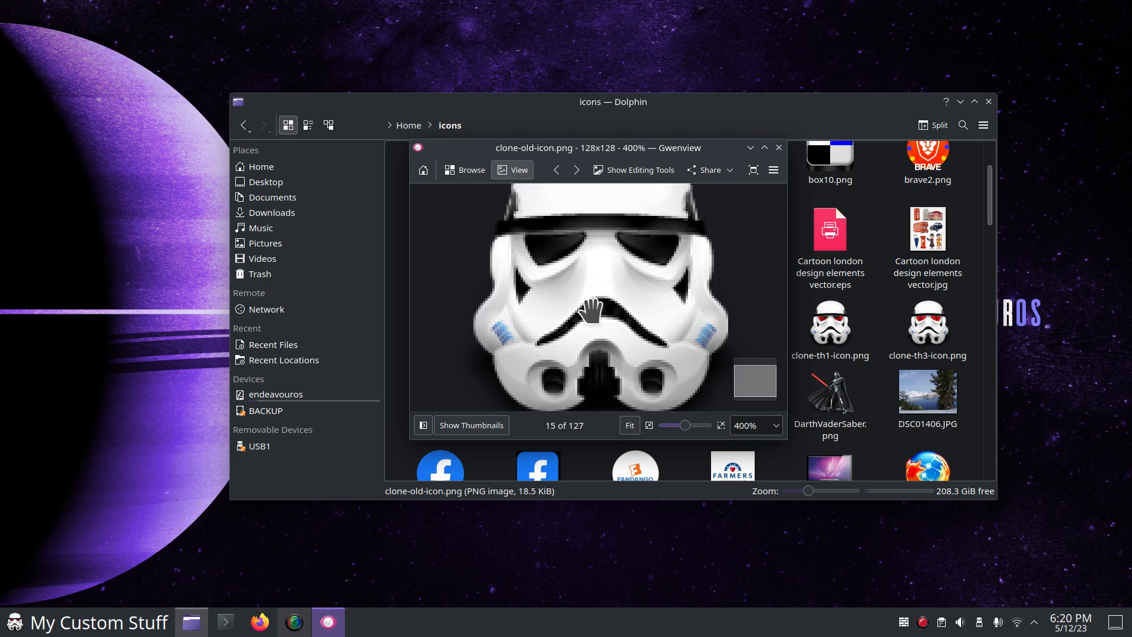
scroll(590, 311, "down", 3)
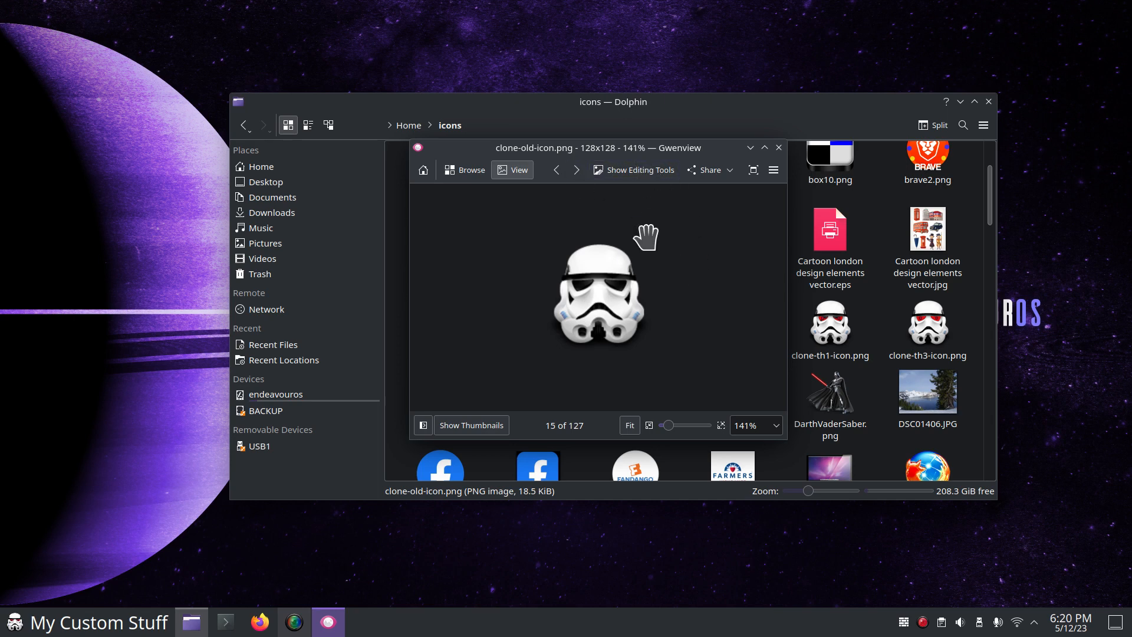
scroll(691, 340, "down", 1, "ctrl")
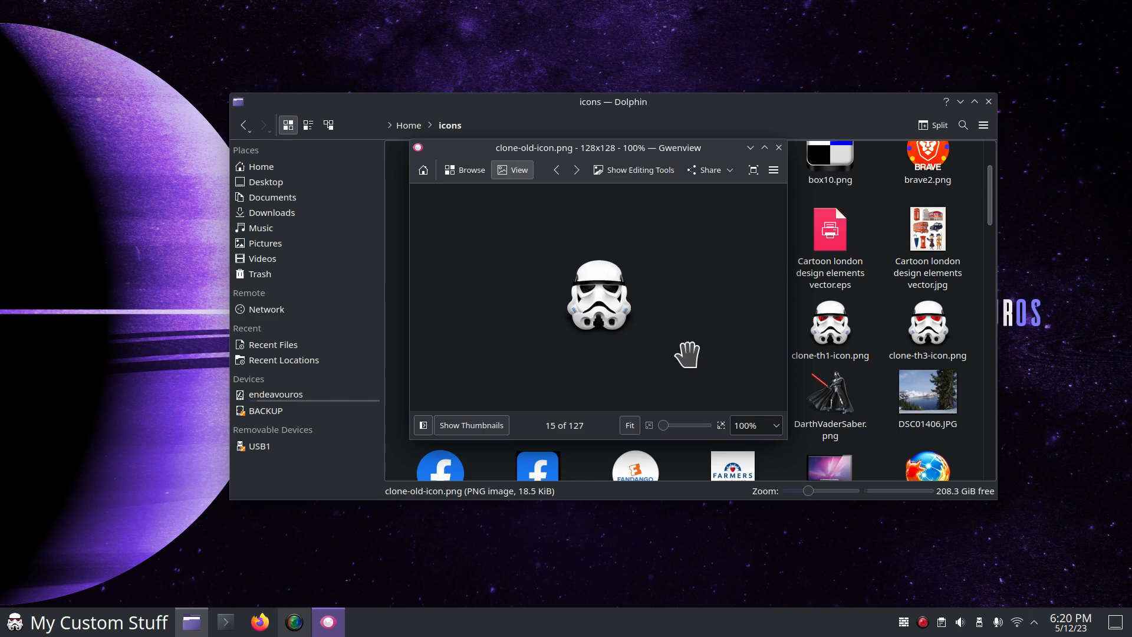
key("ctrl+q")
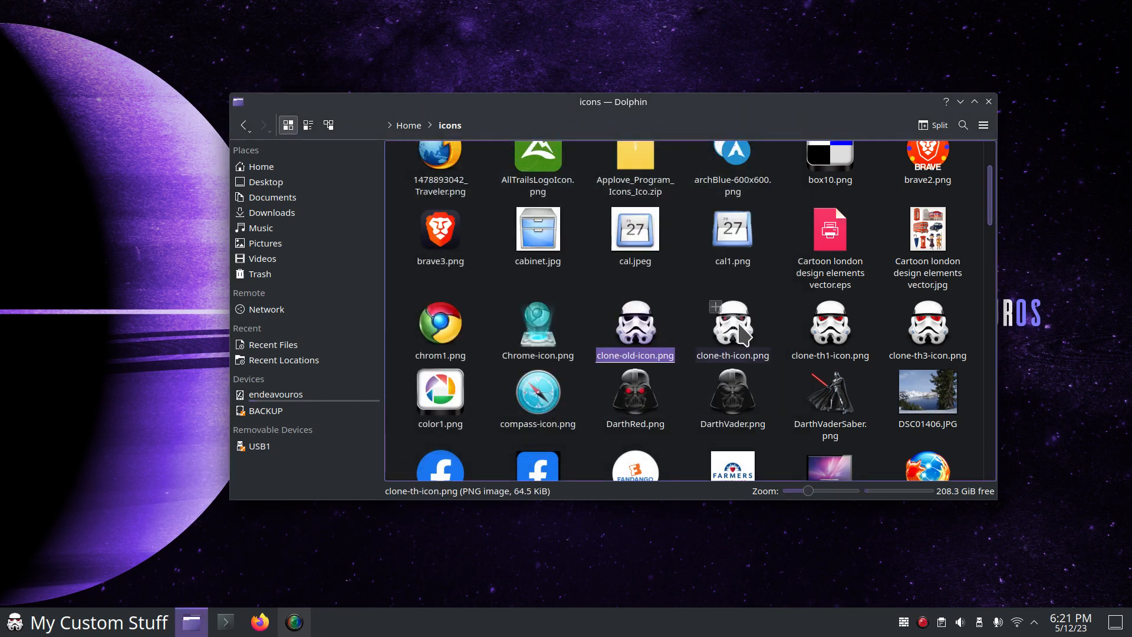
- View clone-th1-icon.png in Gwenview to check its image size and quality, and close the viewer
left_click(914, 317)
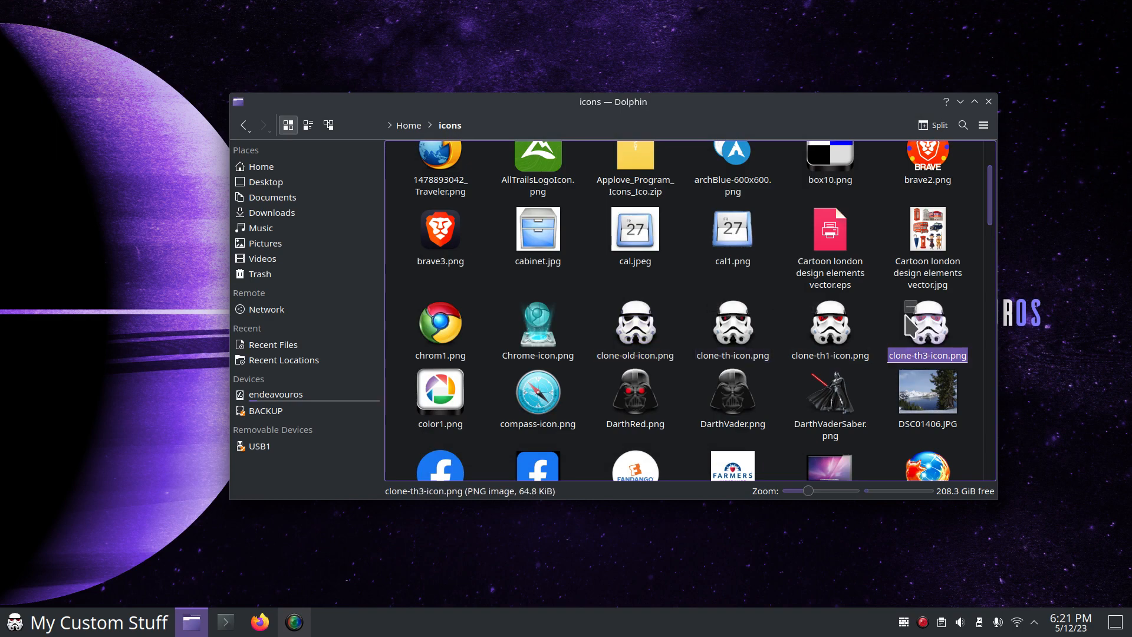
left_click(834, 316)
right_click(833, 316)
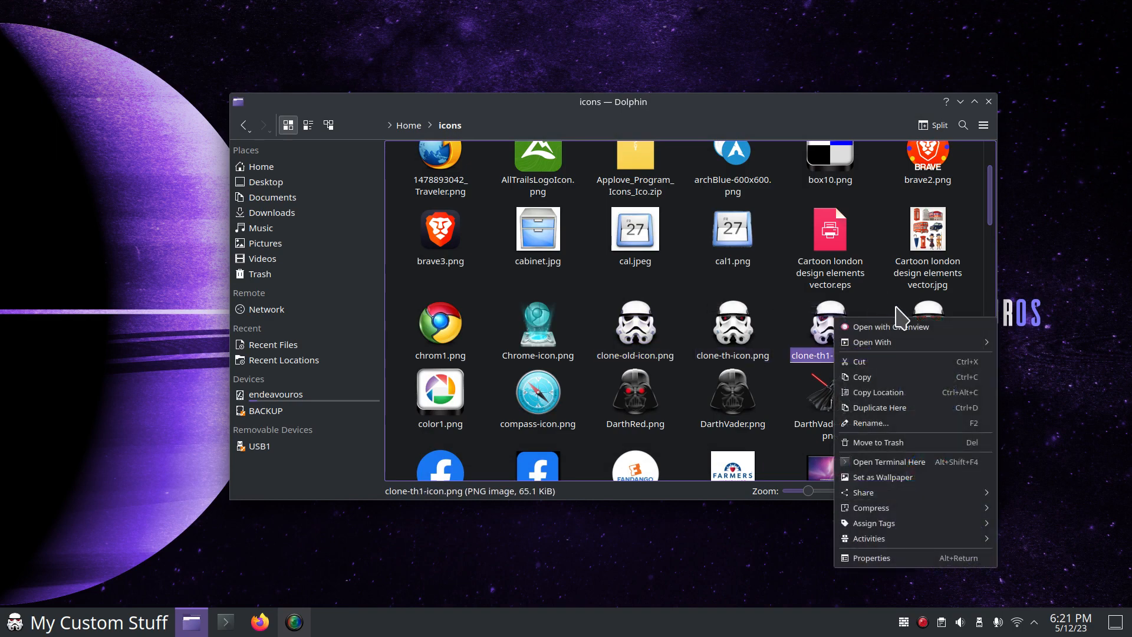
left_click(895, 326)
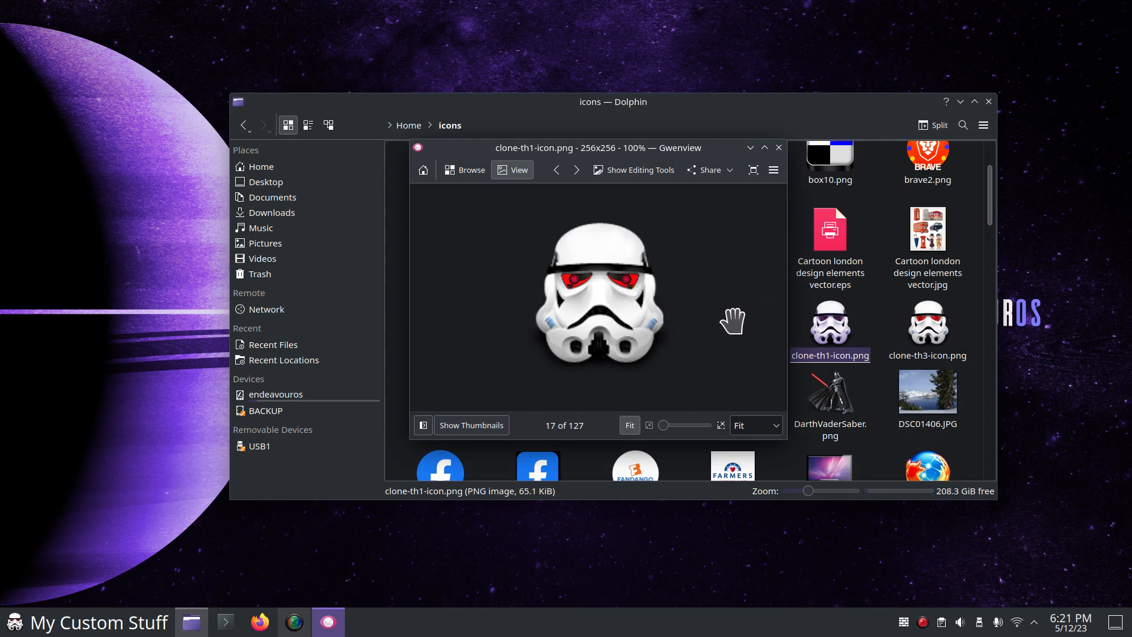
key("ctrl+q")
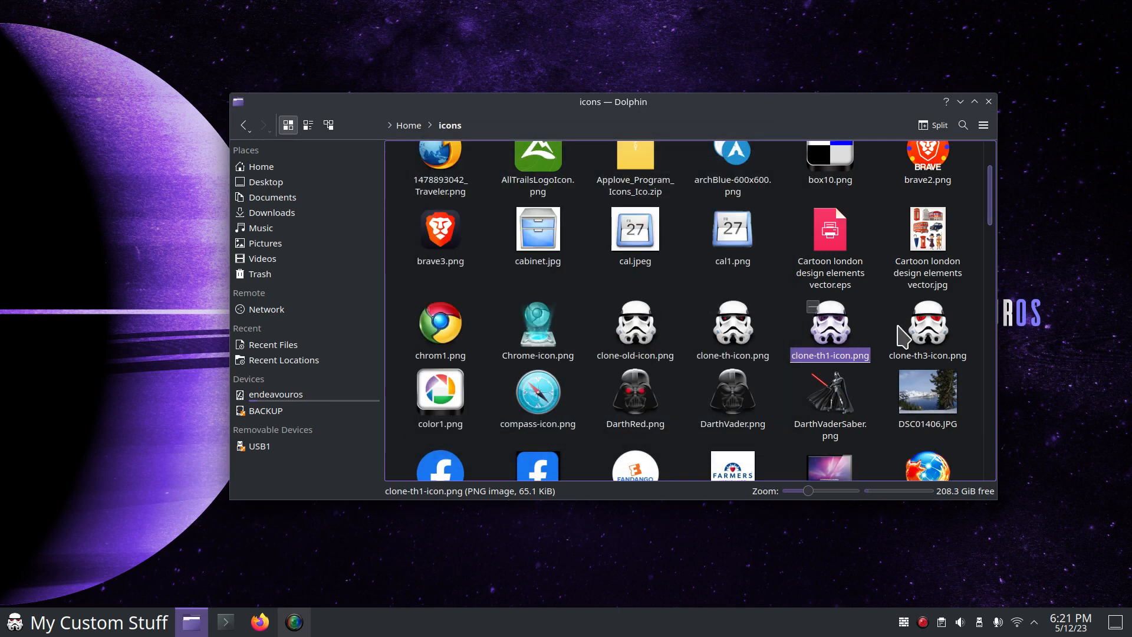
- View clone-th3-icon.png in Gwenview to compare its eyes with the previous icon, and close the viewer
left_click(930, 337)
right_click(930, 335)
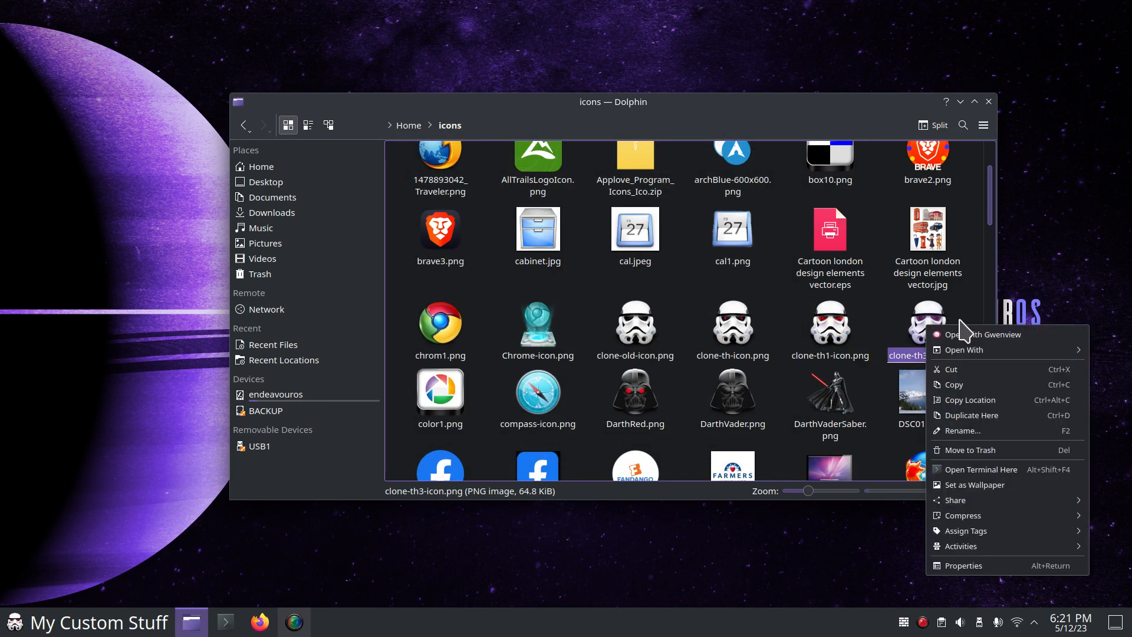
left_click(966, 323)
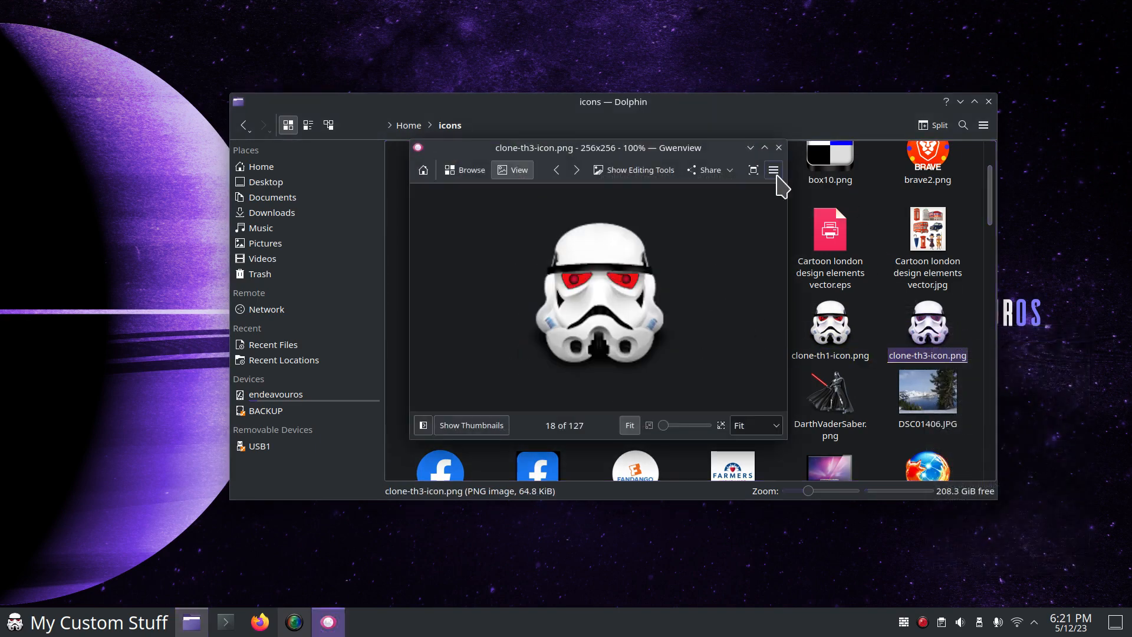
key("ctrl+q")
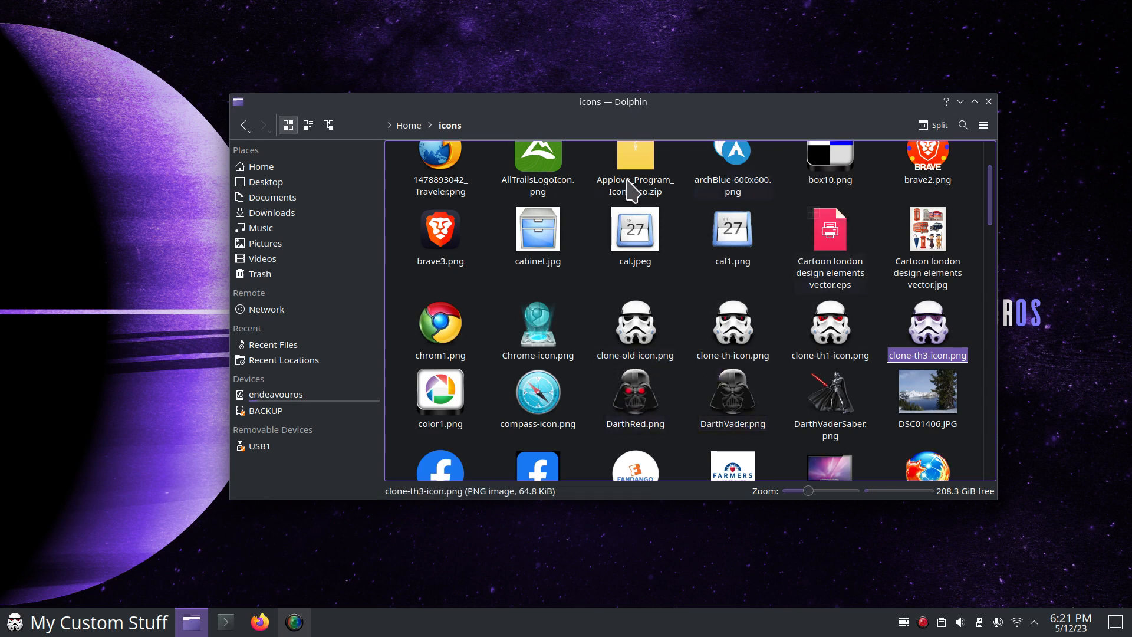
- Go back to the Home folder to view where the icons folder is stored, and close the file manager
left_click(391, 125)
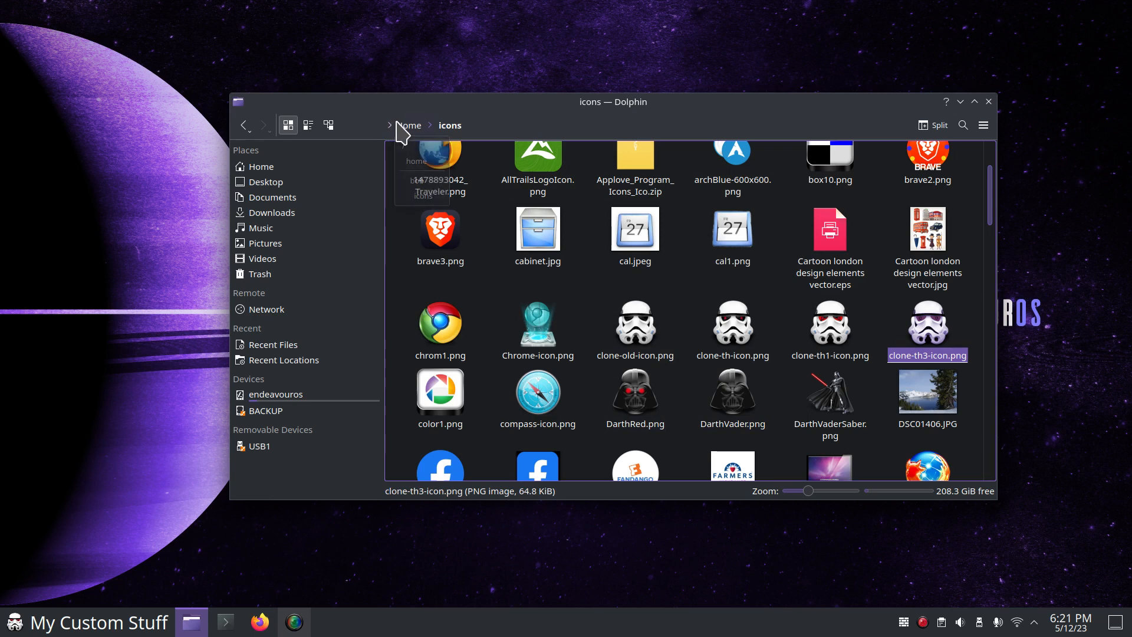
left_click(407, 126)
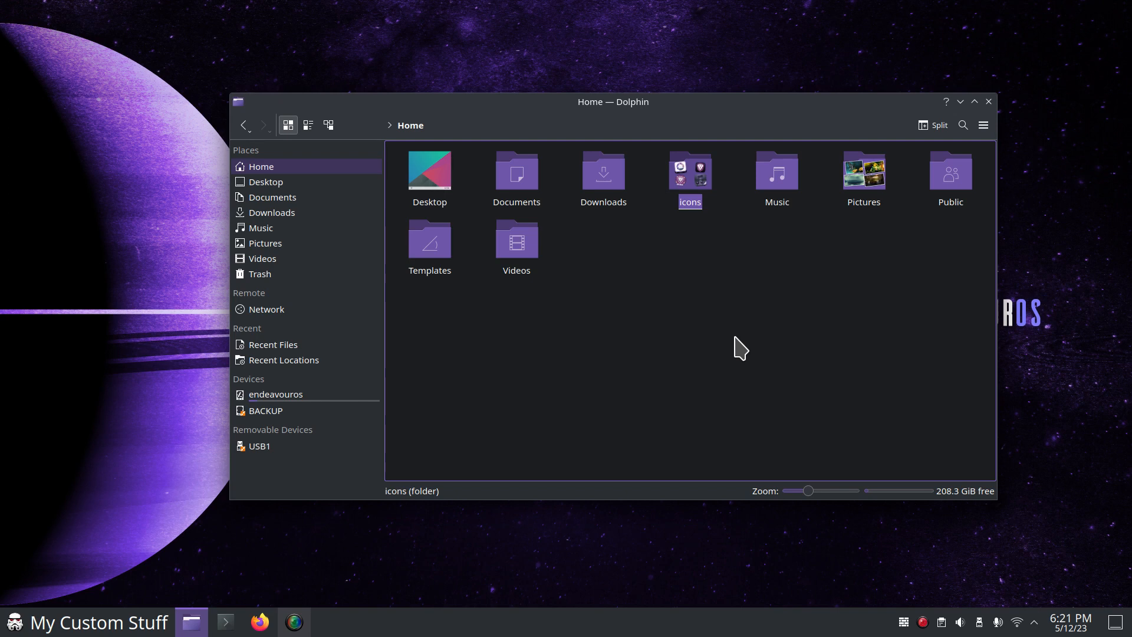
scroll(740, 348, "up", 2)
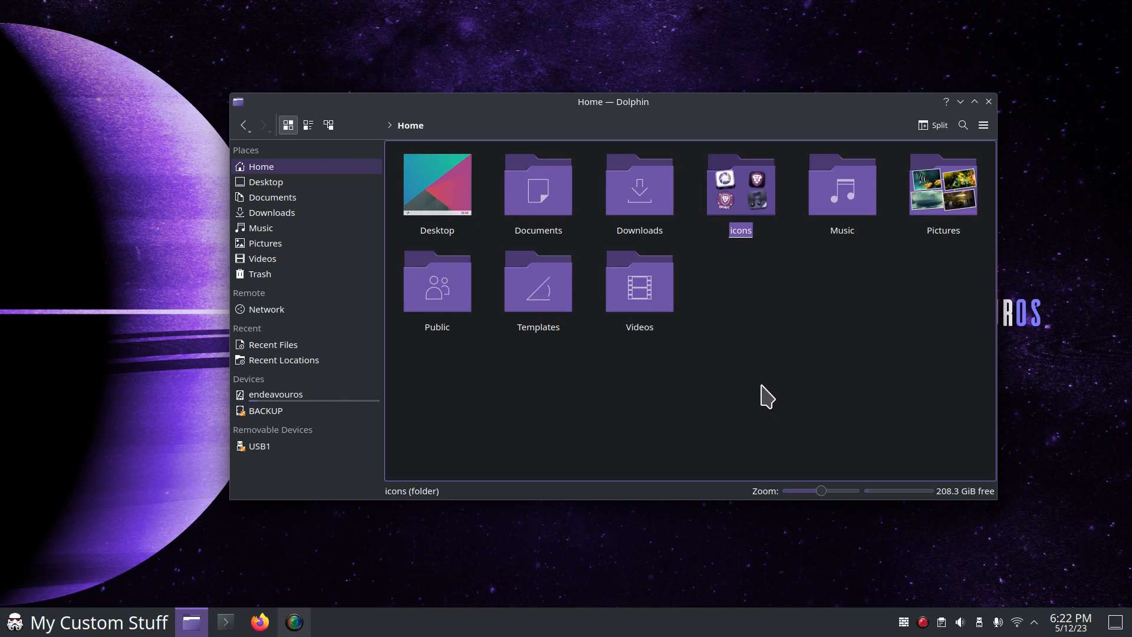
key("alt+F4")
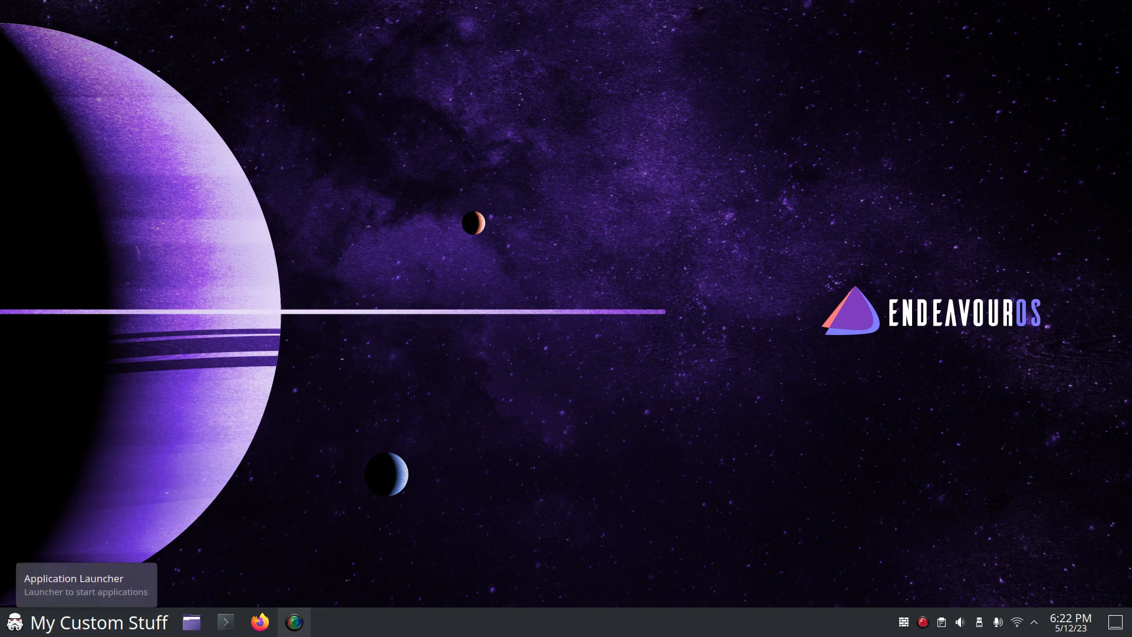
- In the Application Launcher settings, reset the launcher icon to default, clear the text label, and apply the changes
right_click(14, 621)
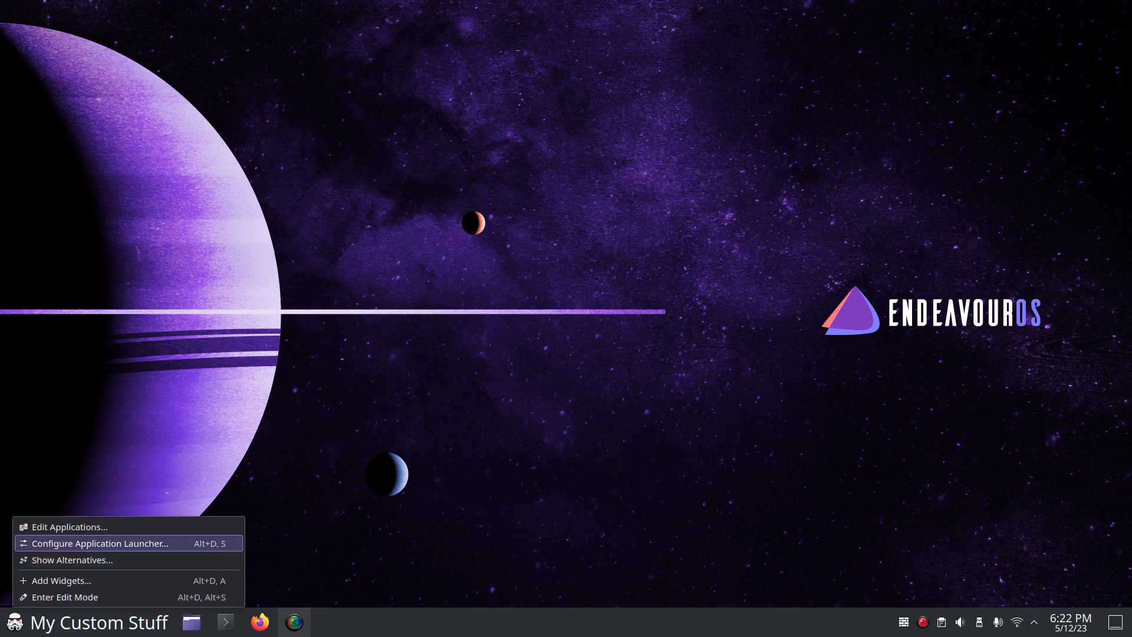
left_click(99, 543)
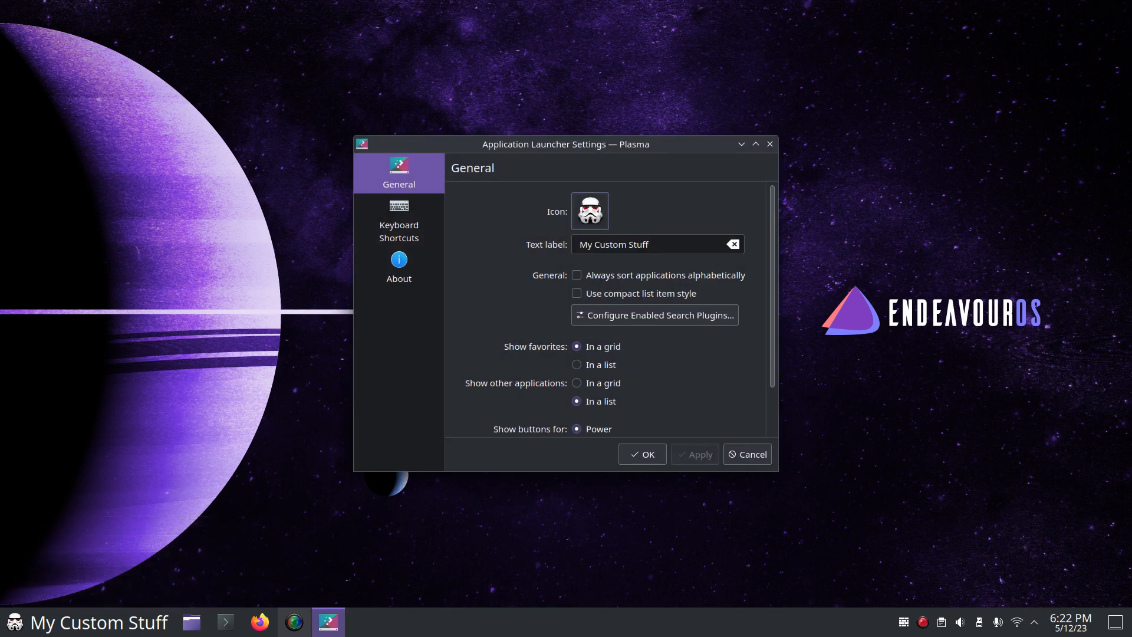
left_click(589, 210)
left_click(636, 263)
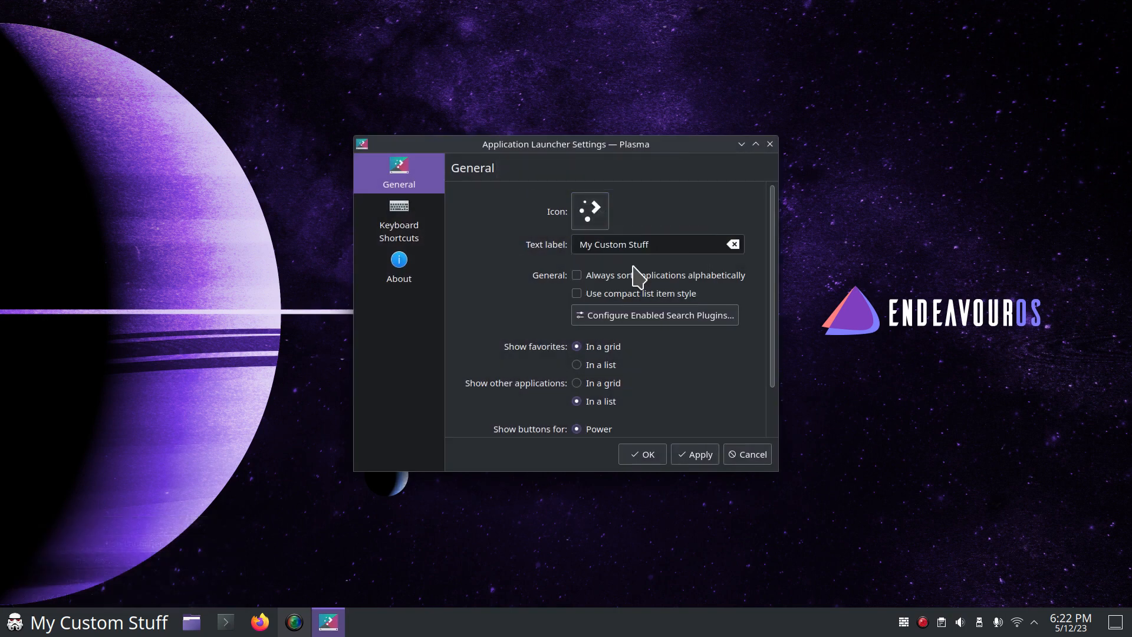
left_click_drag(649, 244, 588, 244)
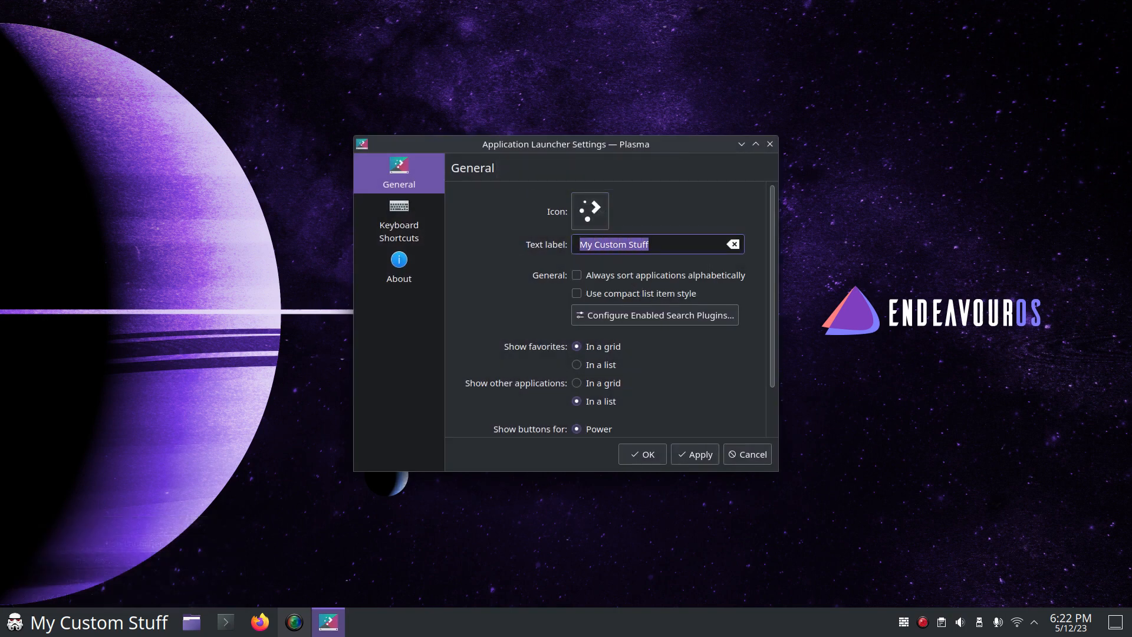
key("BackSpace")
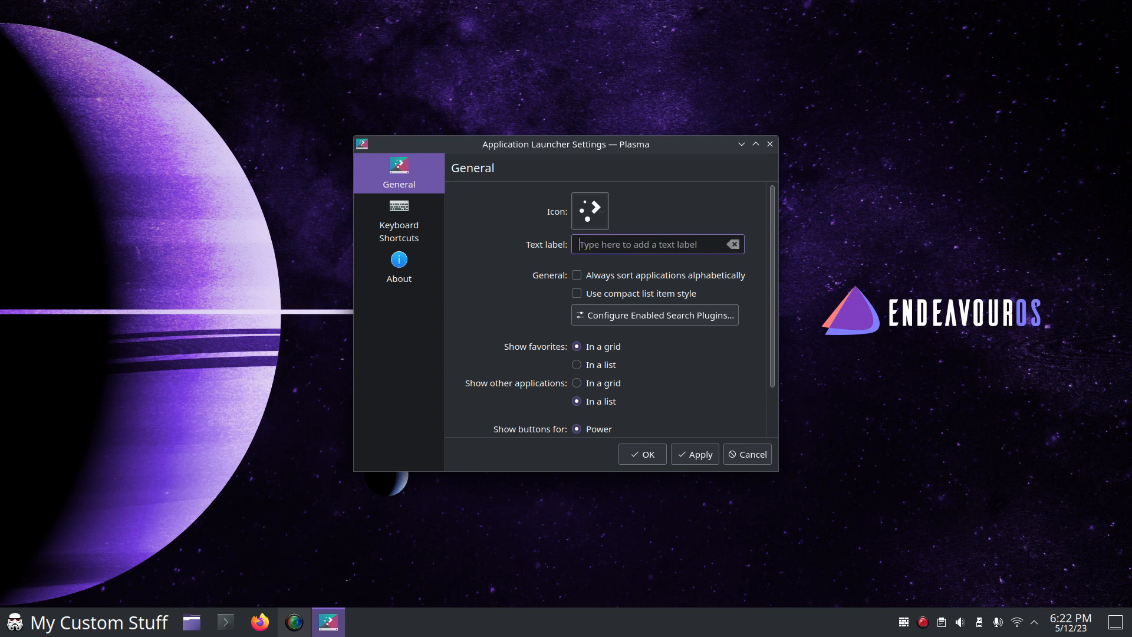
left_click(695, 454)
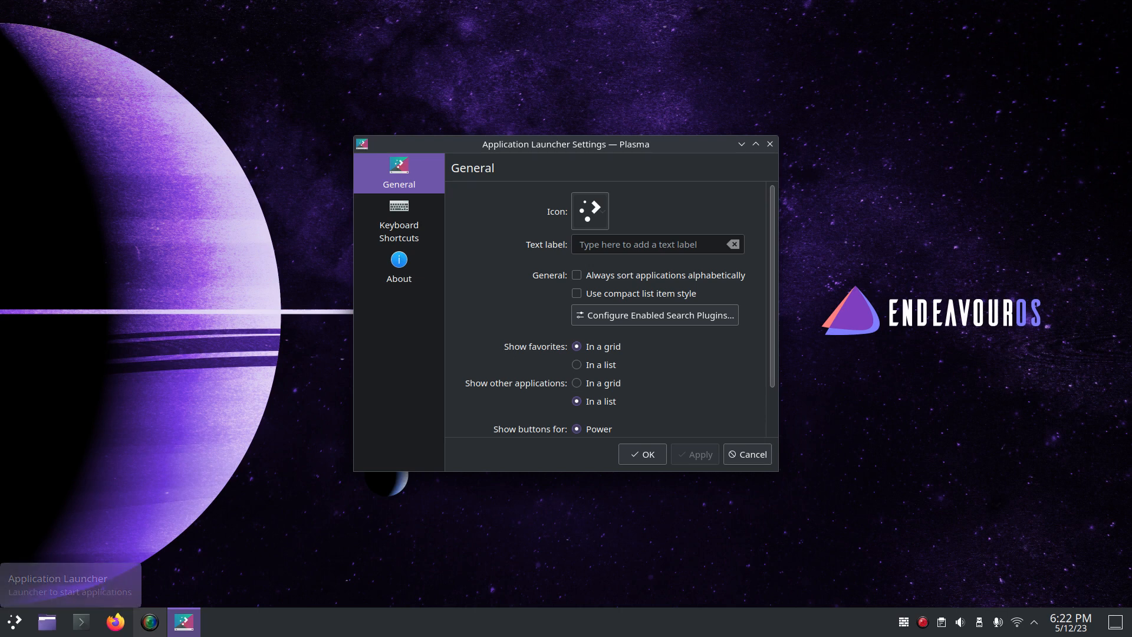
- Paste "My Custom Stuff" as the launcher's text label, set its icon to alligator, and apply the changes
right_click(618, 242)
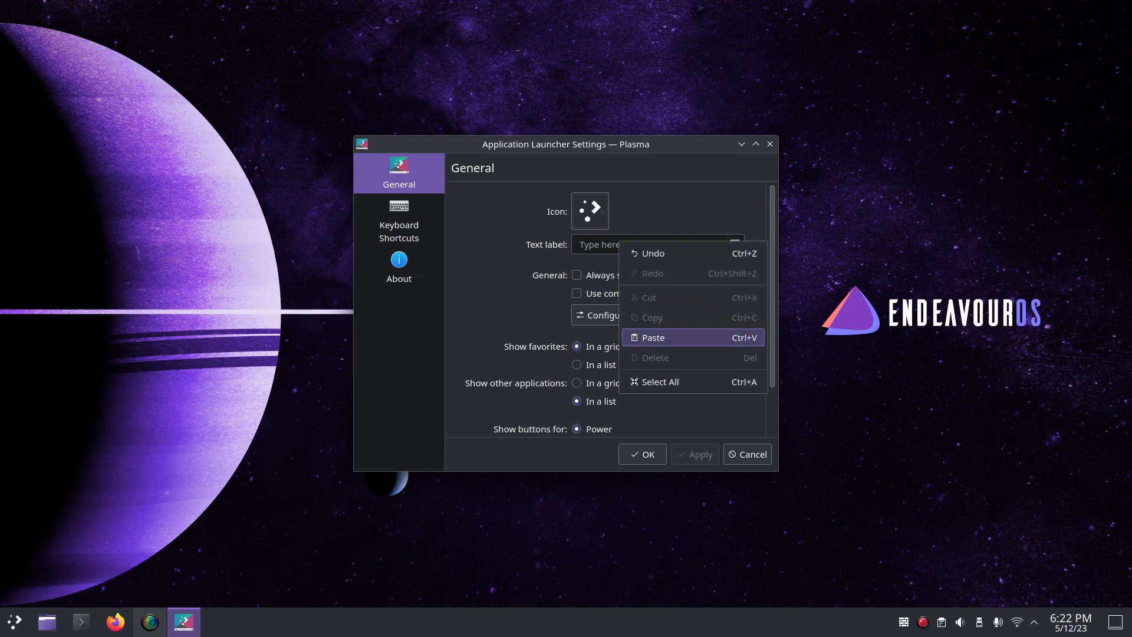
left_click(653, 337)
left_click(590, 210)
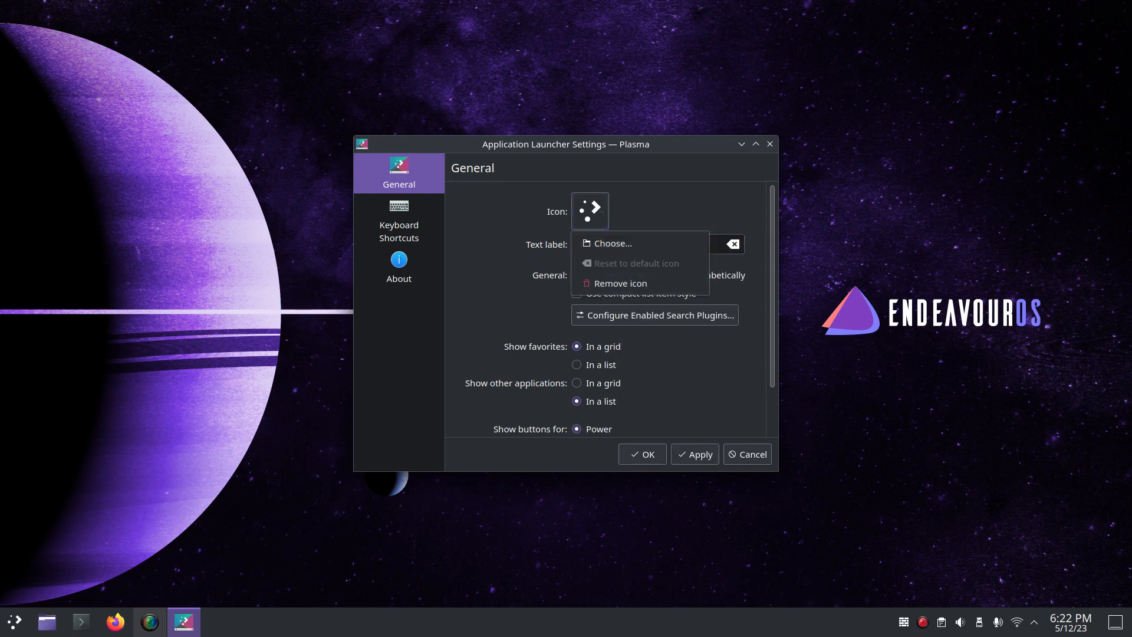
left_click(613, 242)
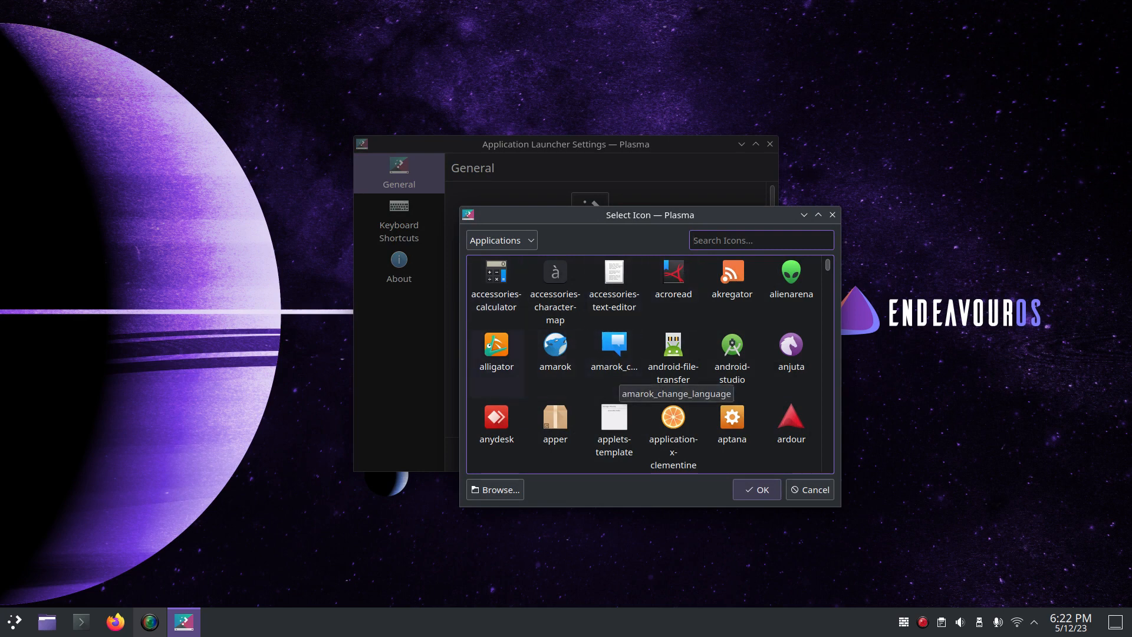
left_click(496, 356)
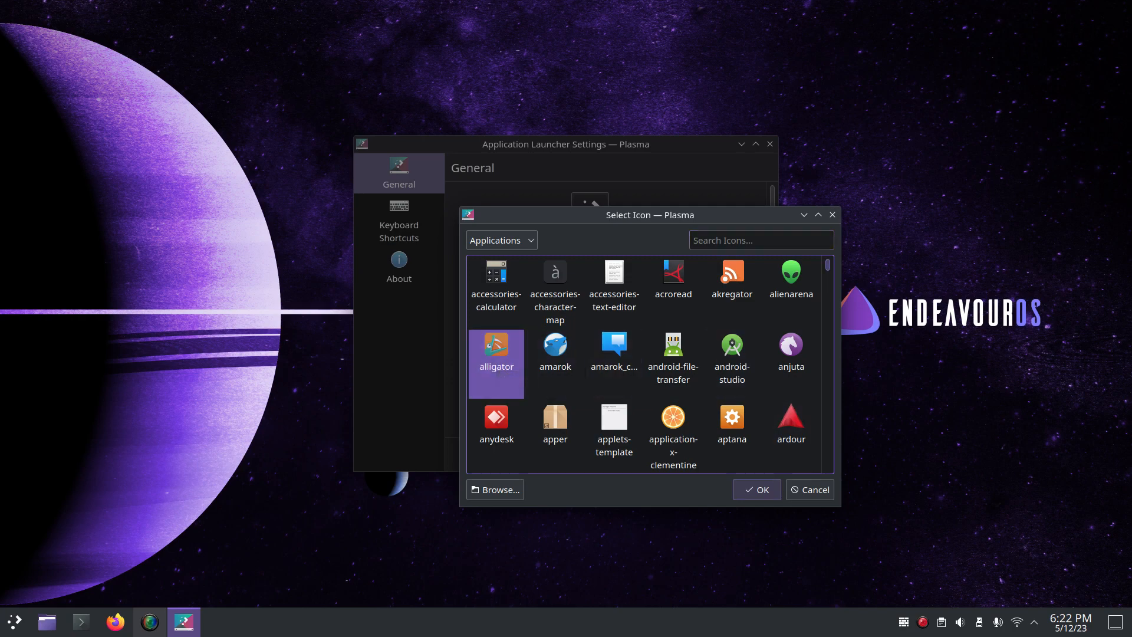
left_click(764, 489)
left_click(695, 454)
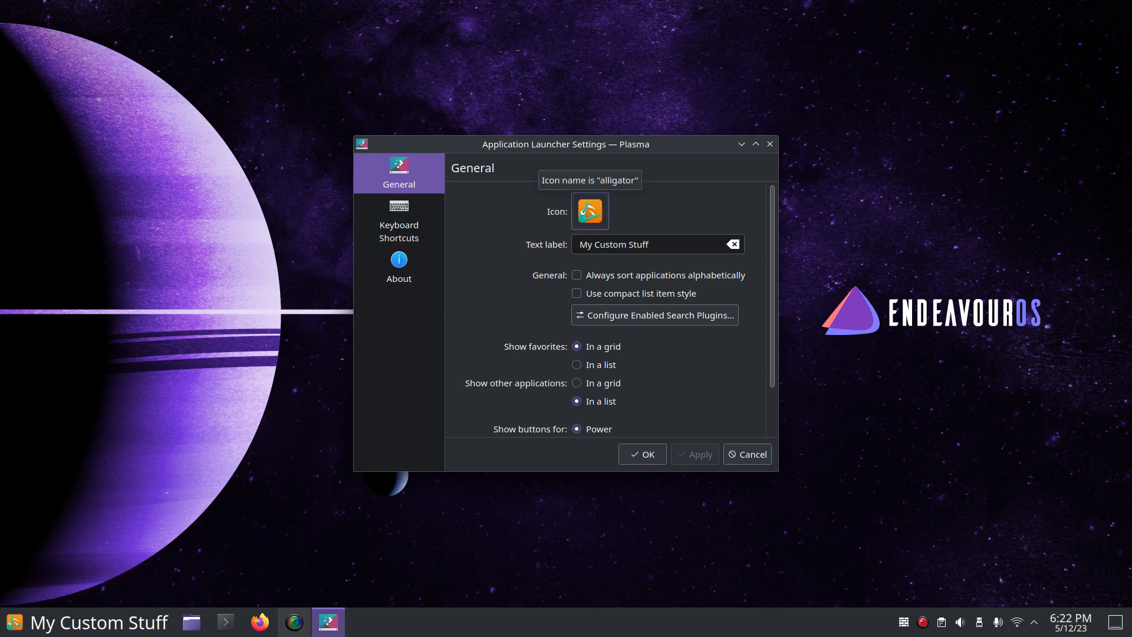
- Browse for a custom launcher icon file and open the icons folder from the Home directory
left_click(589, 211)
left_click(603, 241)
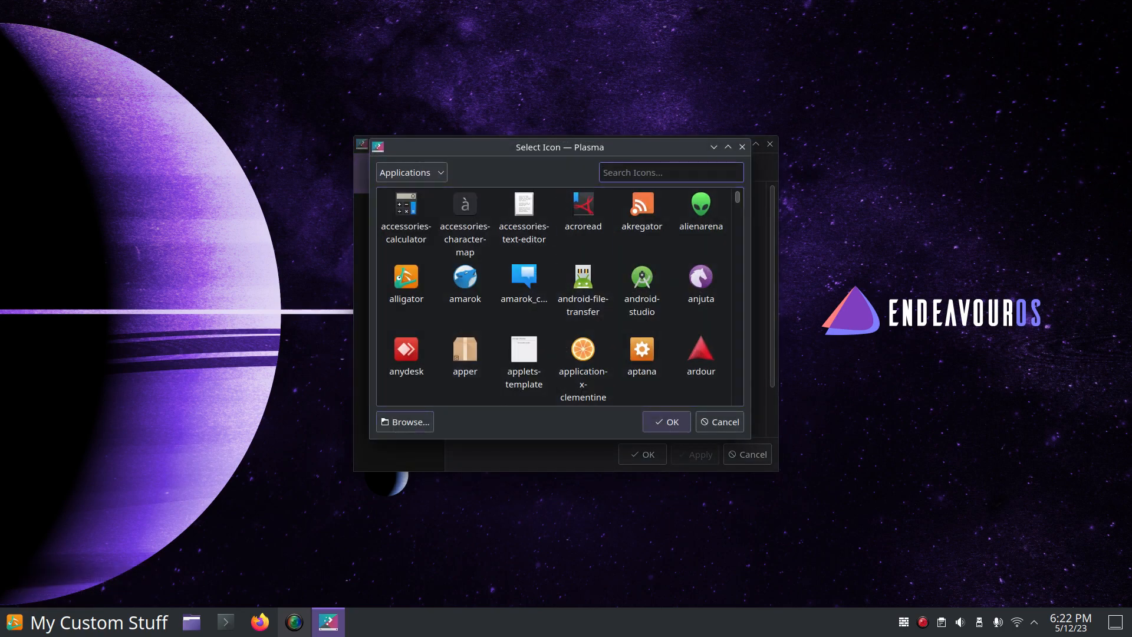
left_click(405, 421)
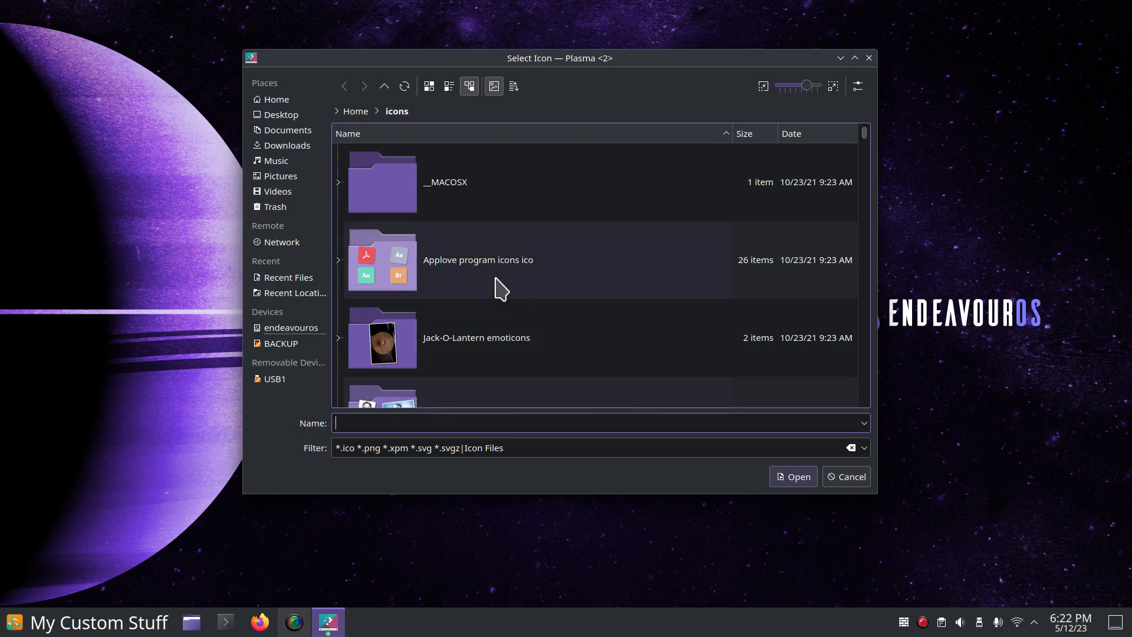
scroll(497, 286, "down", 3)
scroll(501, 288, "up", 3)
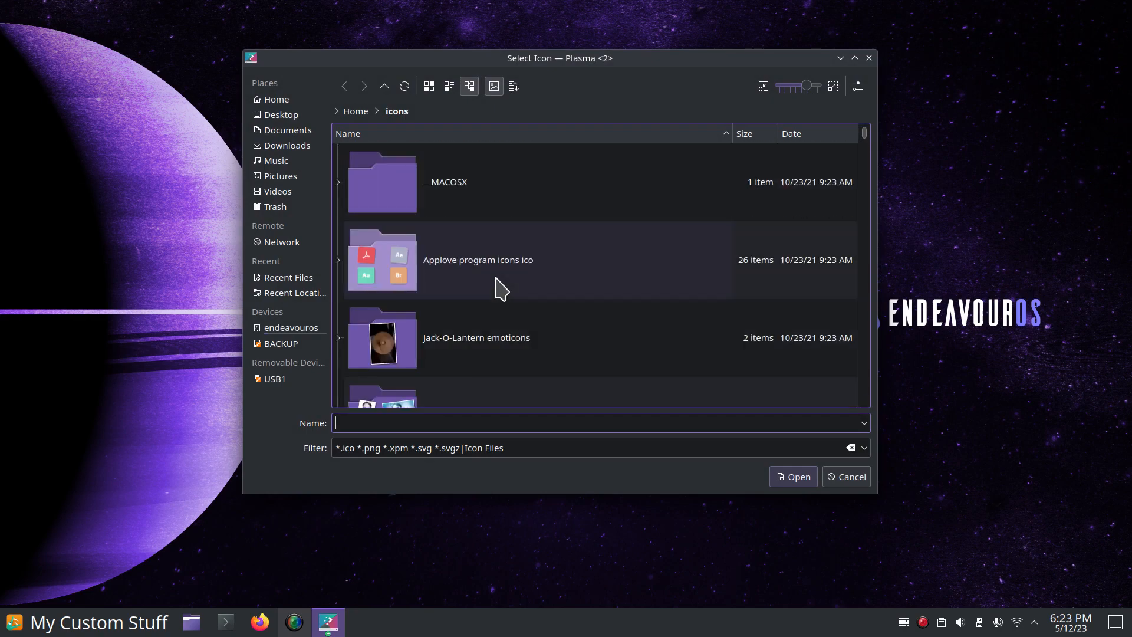
left_click(268, 102)
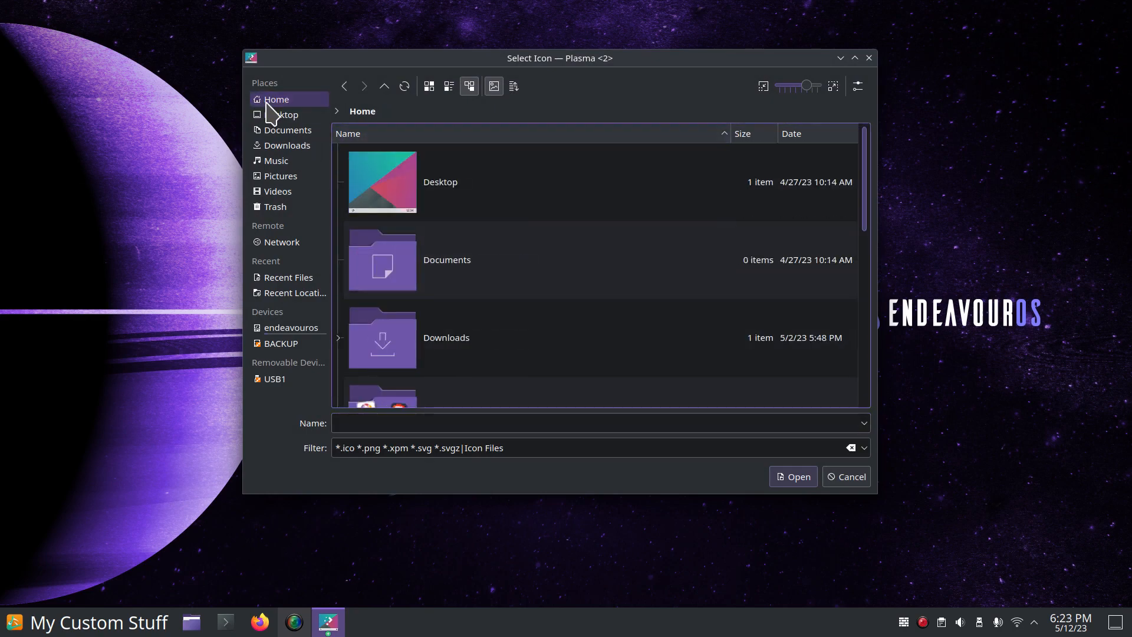
scroll(538, 266, "down", 3)
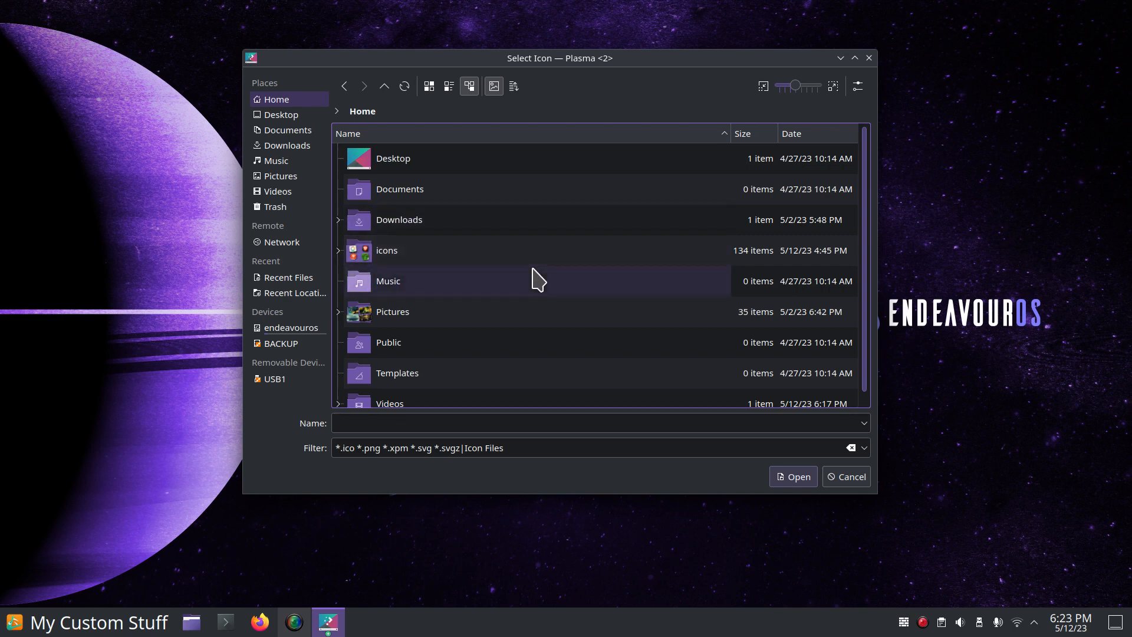
double_click(363, 258)
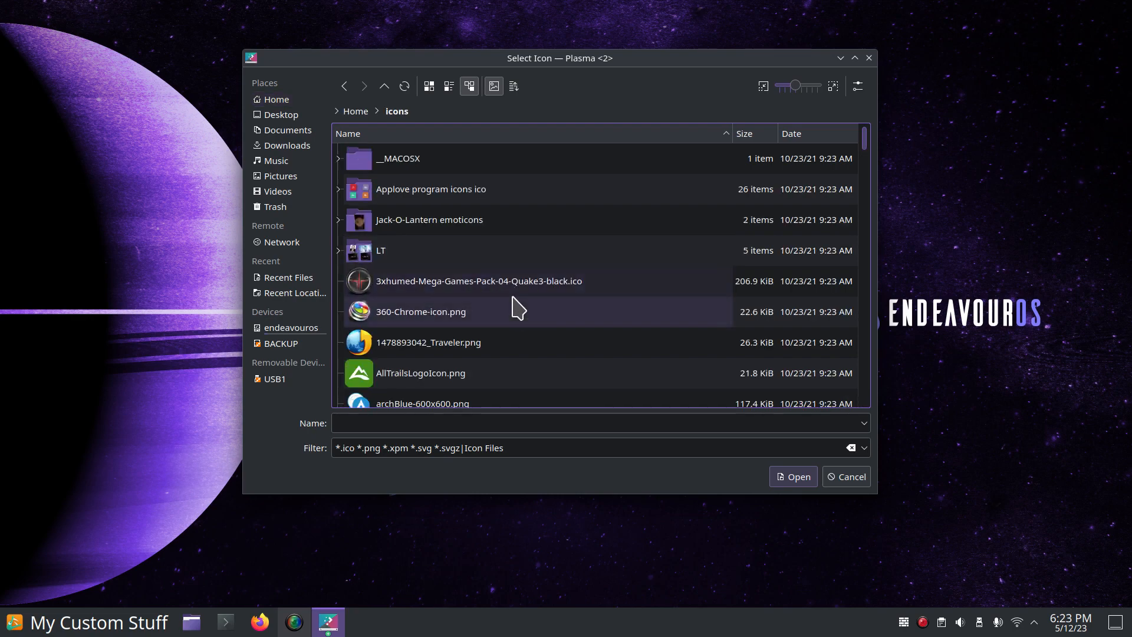
- Set clone-th1-icon.png from the icons folder as the launcher icon, apply the change, and close the settings
scroll(572, 308, "down", 5)
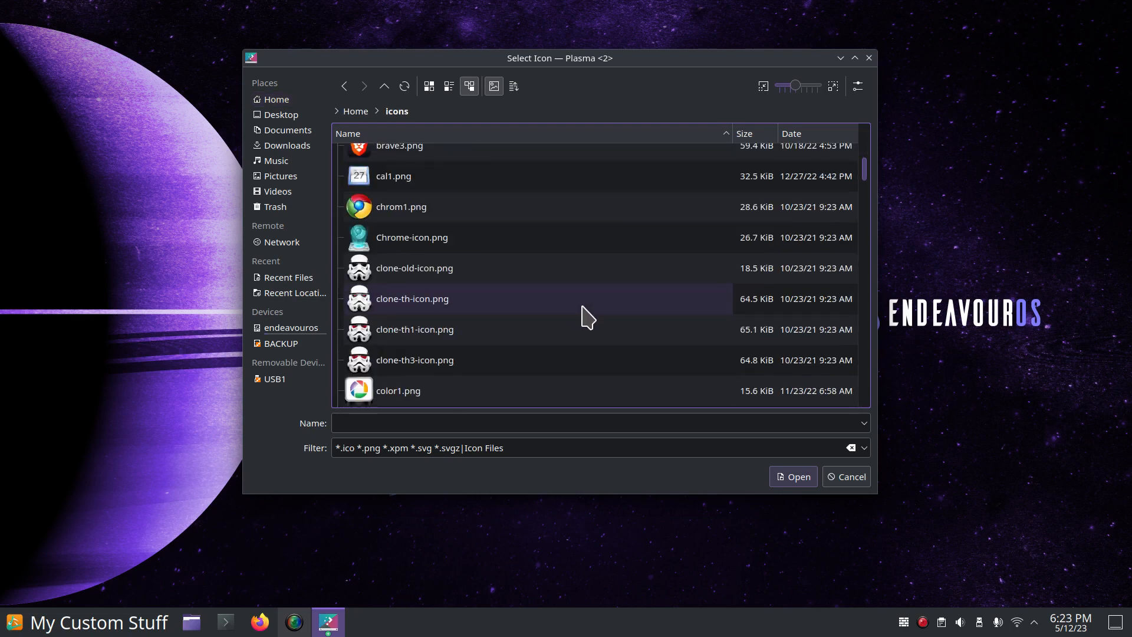
scroll(587, 318, "up", 3, "ctrl")
scroll(587, 318, "down", 8)
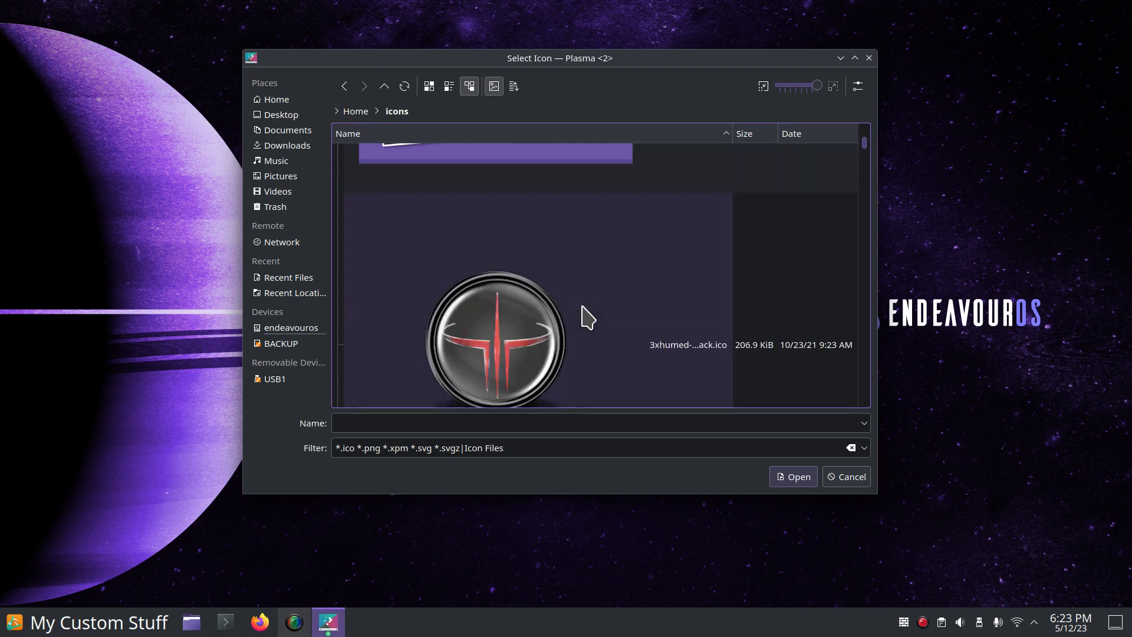
scroll(588, 318, "down", 1)
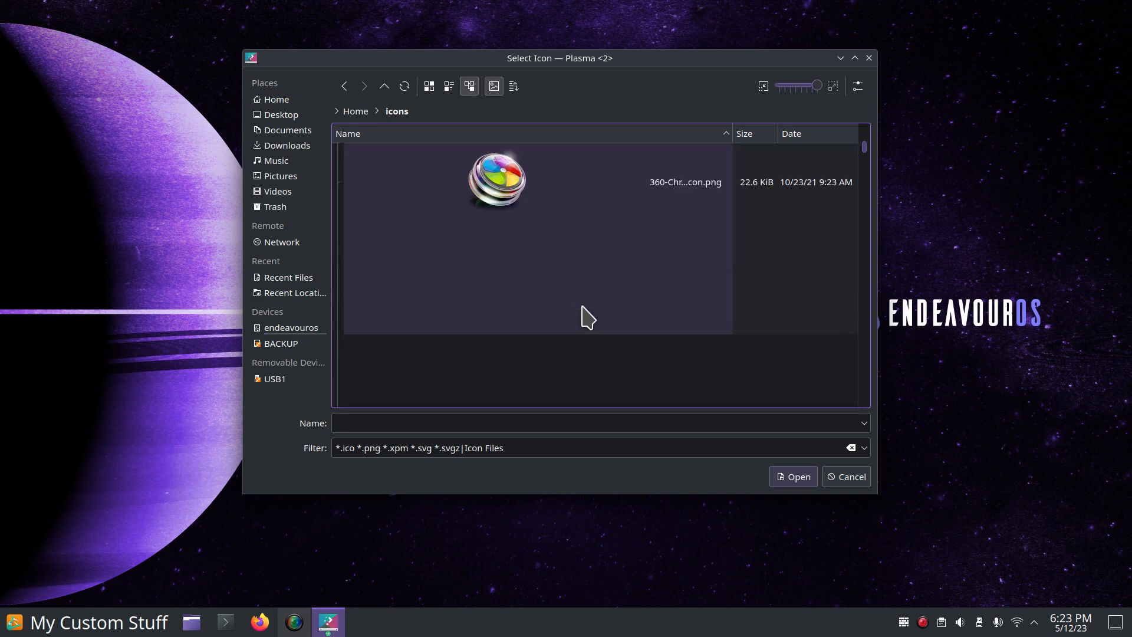
scroll(588, 319, "down", 5)
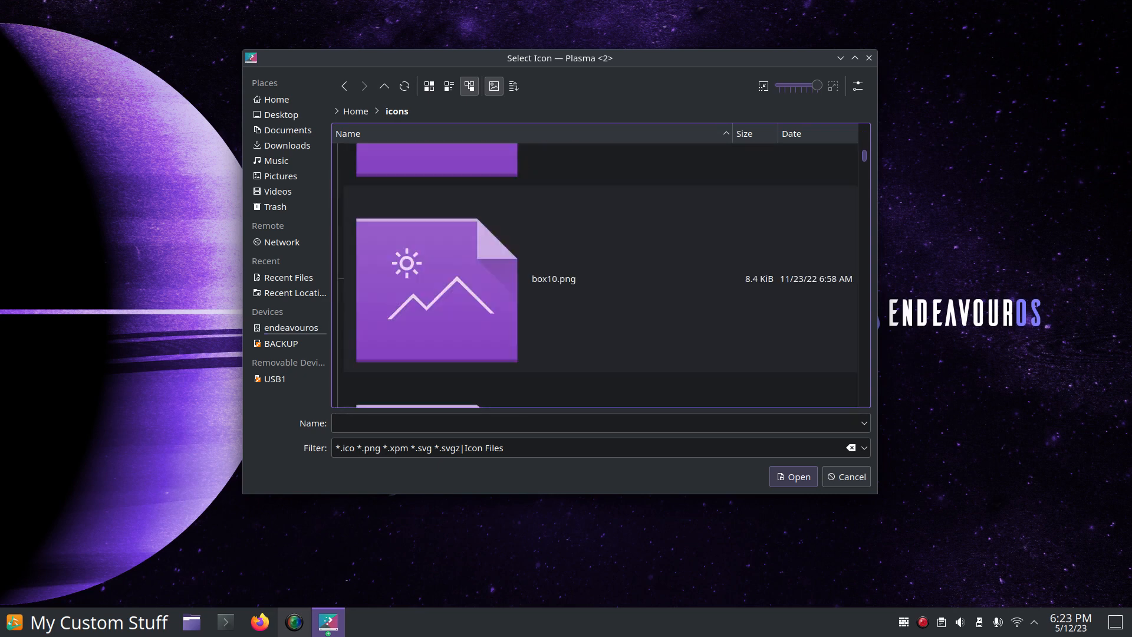
scroll(581, 308, "down", 5)
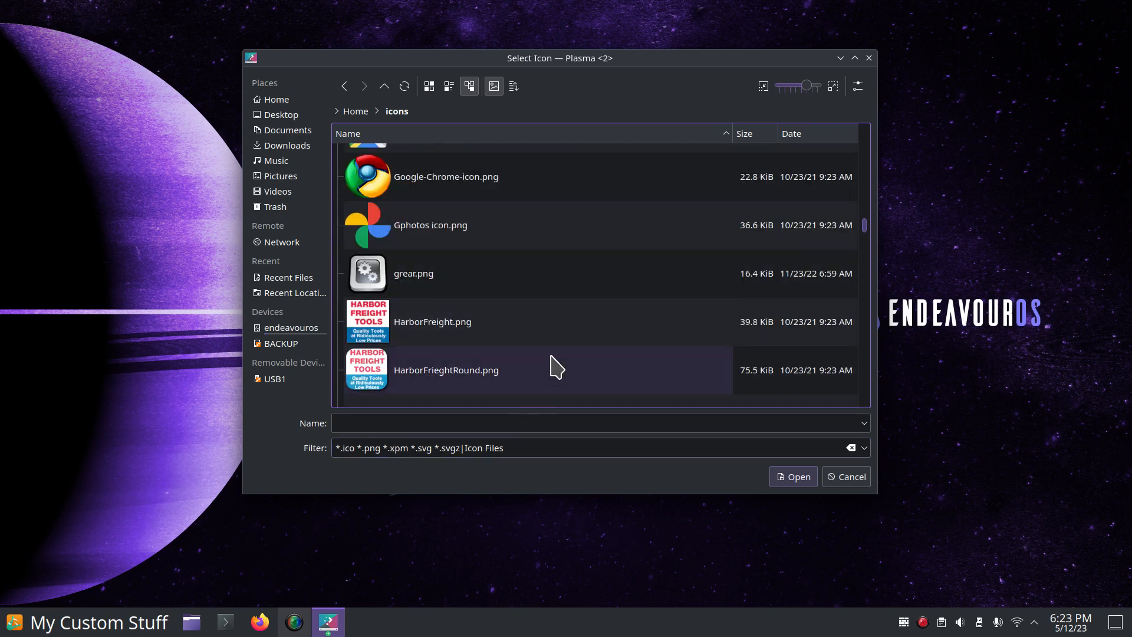
scroll(568, 324, "up", 10)
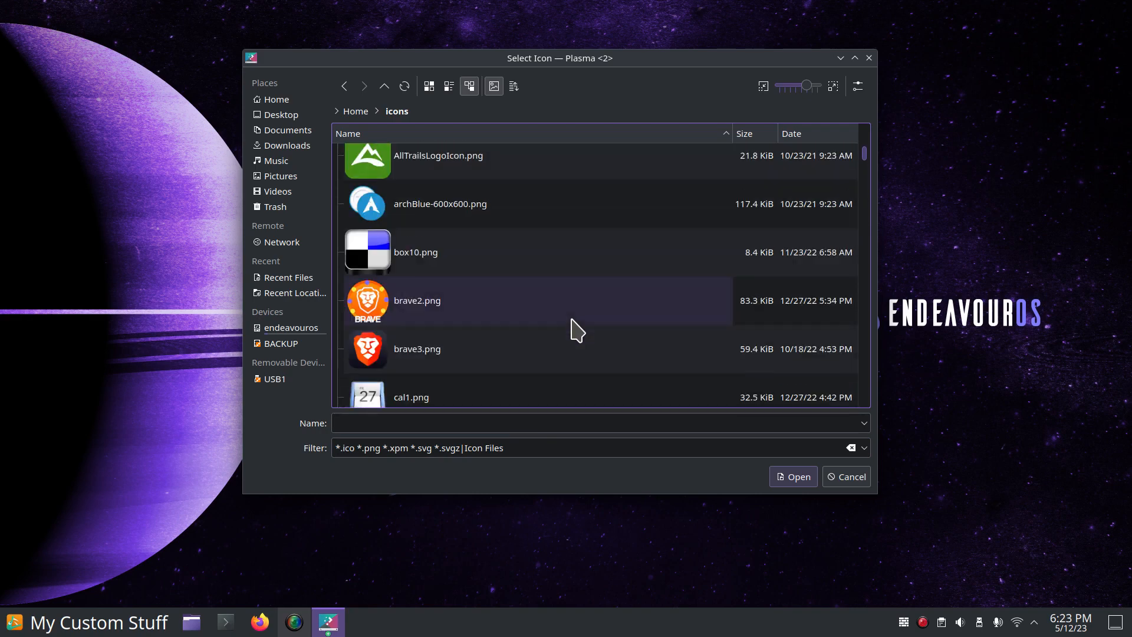
scroll(576, 331, "down", 4)
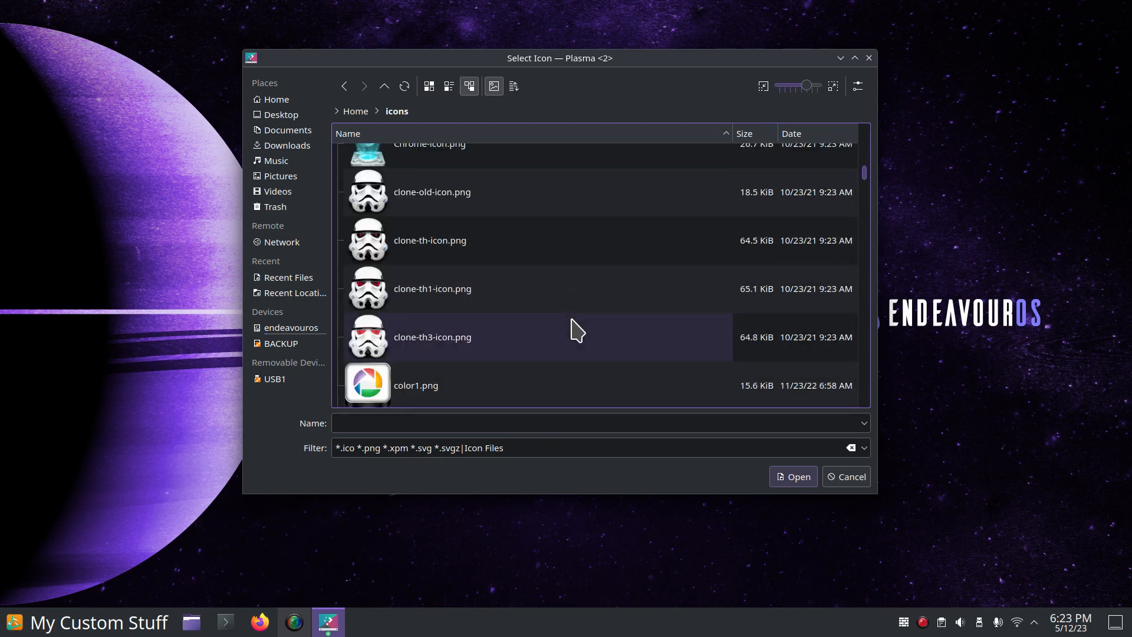
left_click(388, 298)
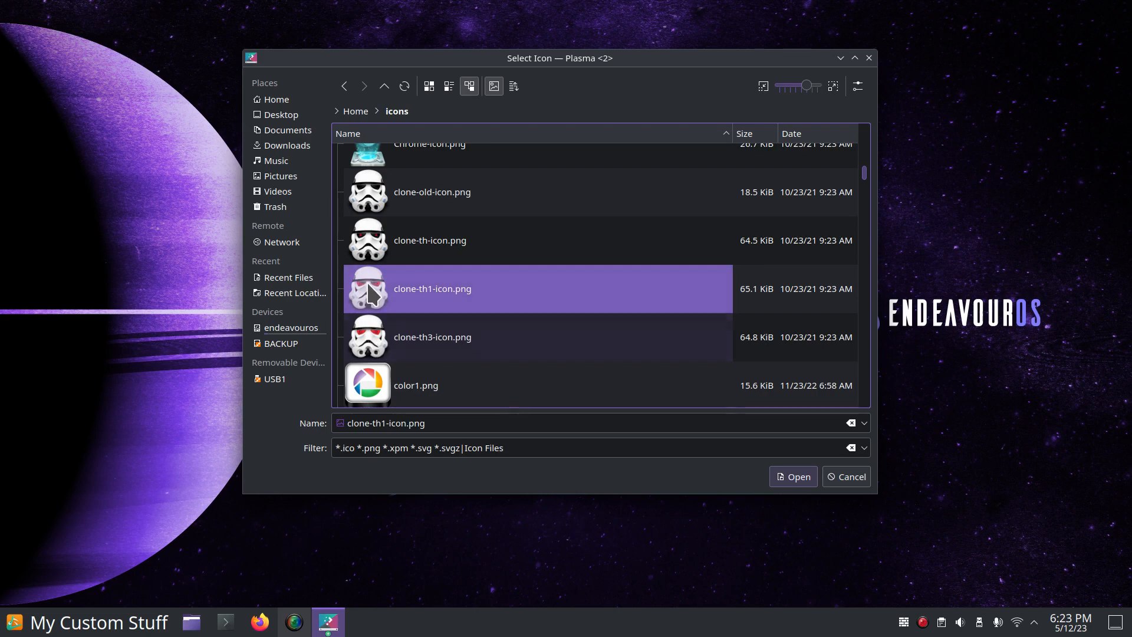
left_click(791, 479)
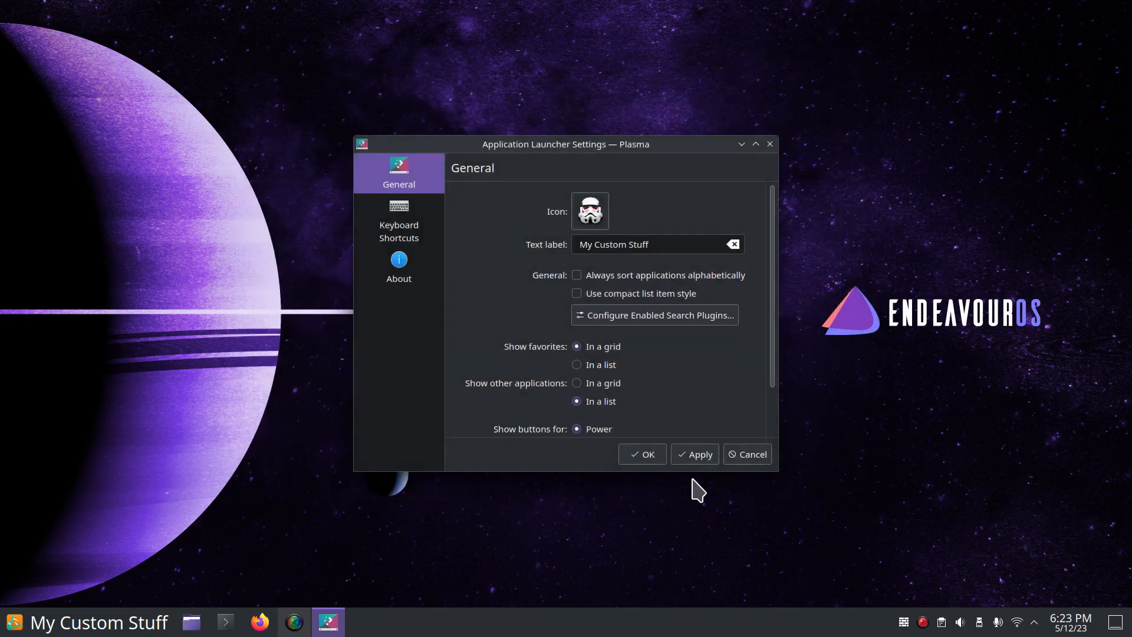
left_click(695, 457)
left_click(749, 453)
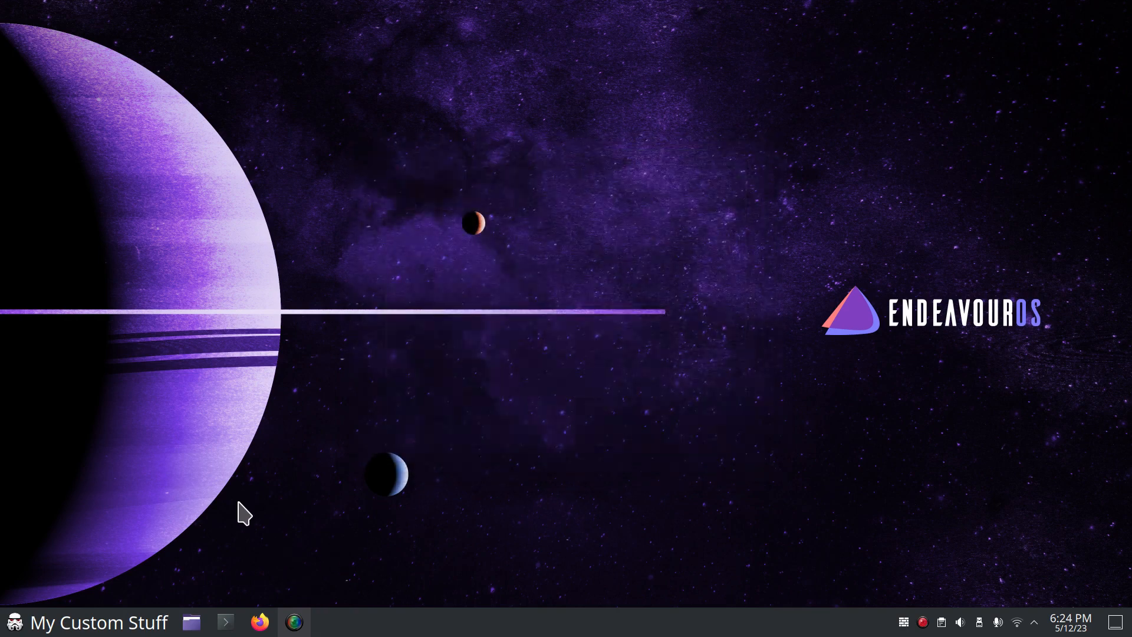
- Open the customized launcher to view application categories such as Games and Internet, and close it
left_click(14, 621)
mouse_move(56, 300)
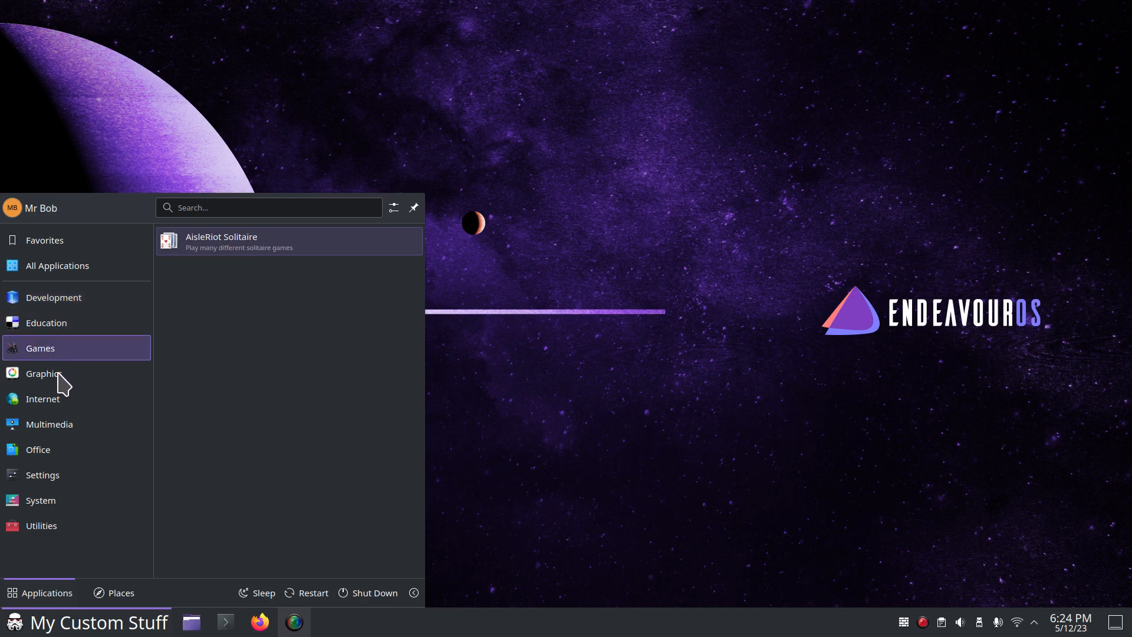
mouse_move(42, 400)
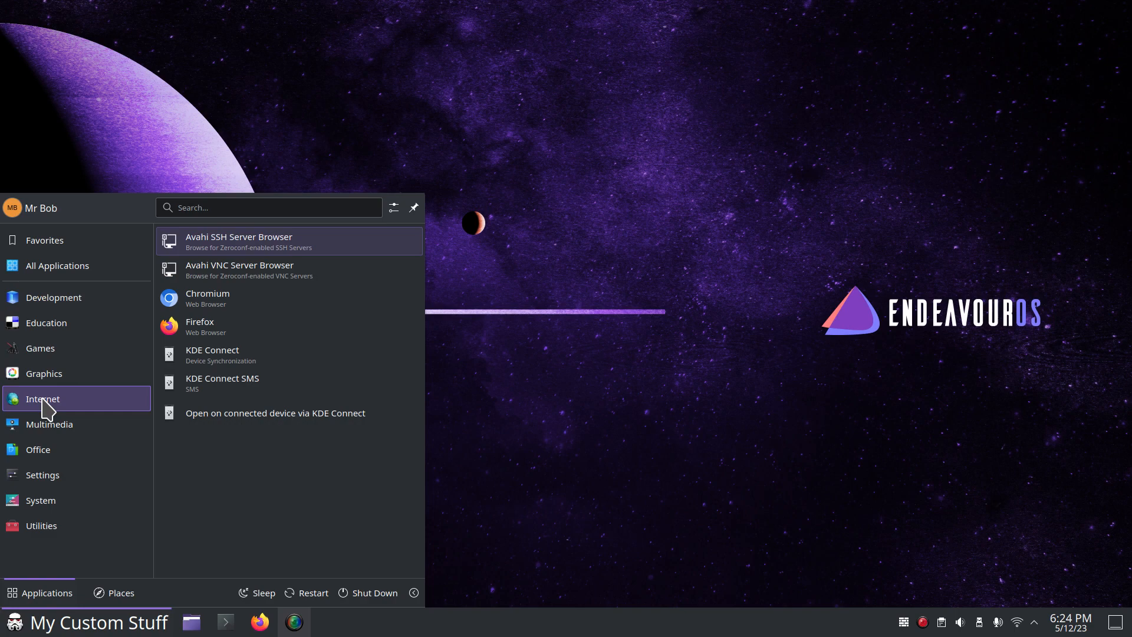
mouse_move(34, 332)
left_click(492, 451)
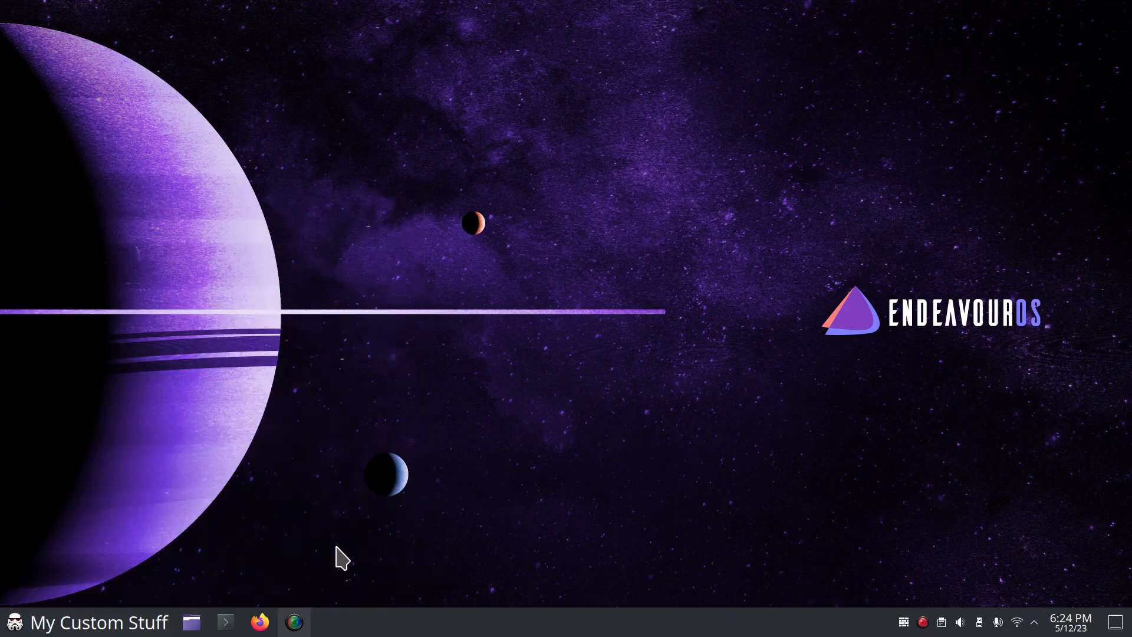
- Open the launcher's KDE Menu Editor and move its window clear of the area where the launcher menu opens
right_click(15, 626)
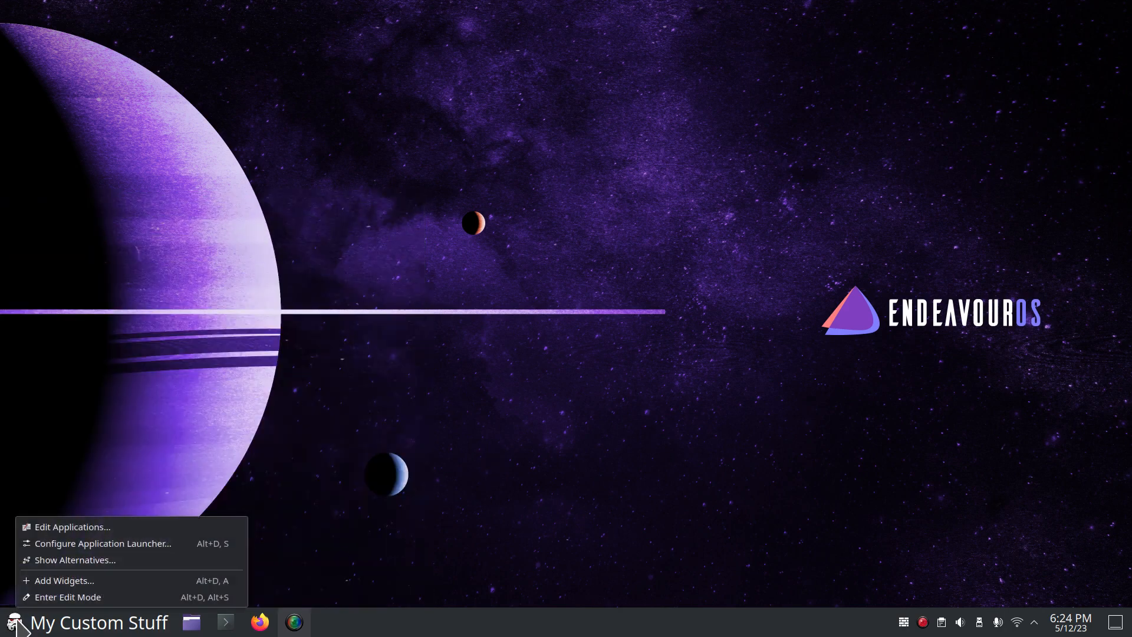
left_click(87, 530)
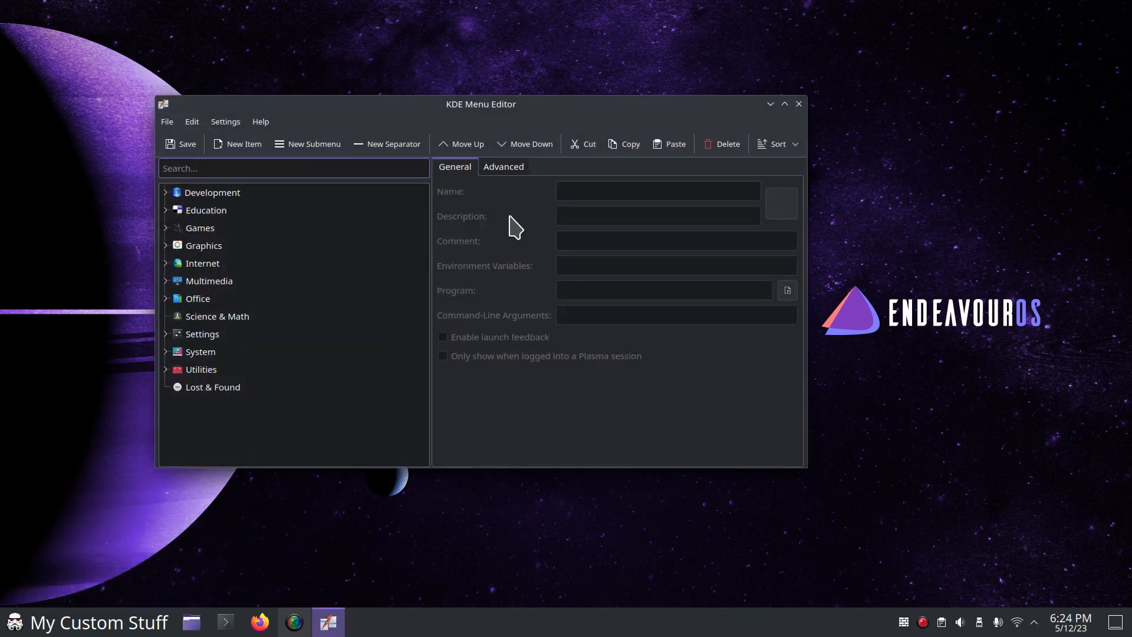
left_click_drag(420, 105, 676, 131)
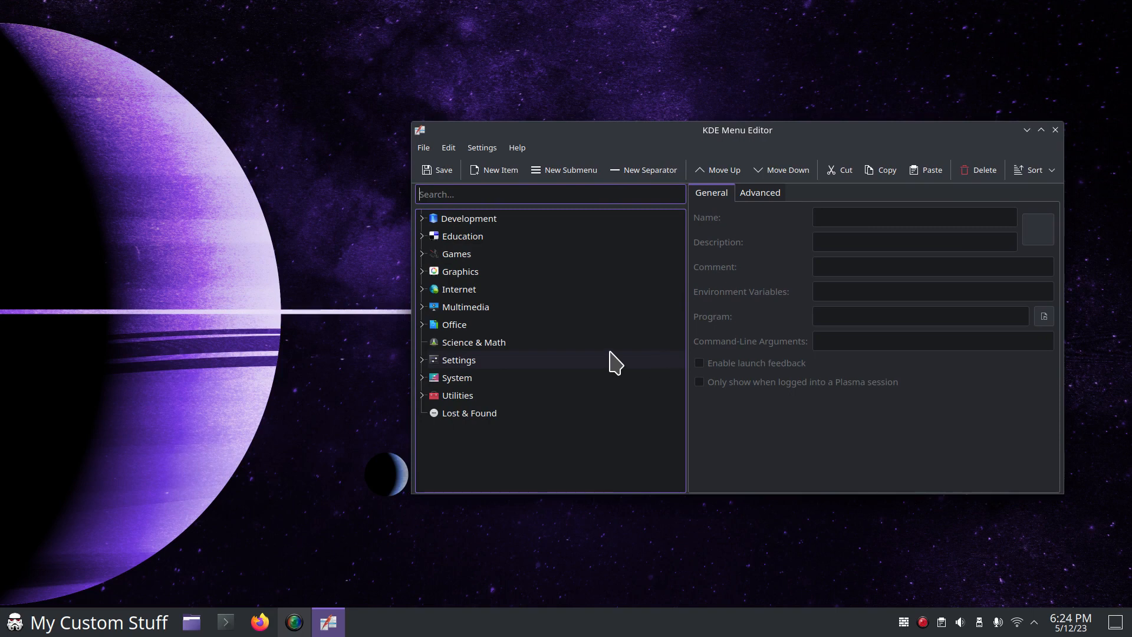
- Select the Science & Math category in the menu editor and compare the editor's categories with those in the launcher
left_click(456, 345)
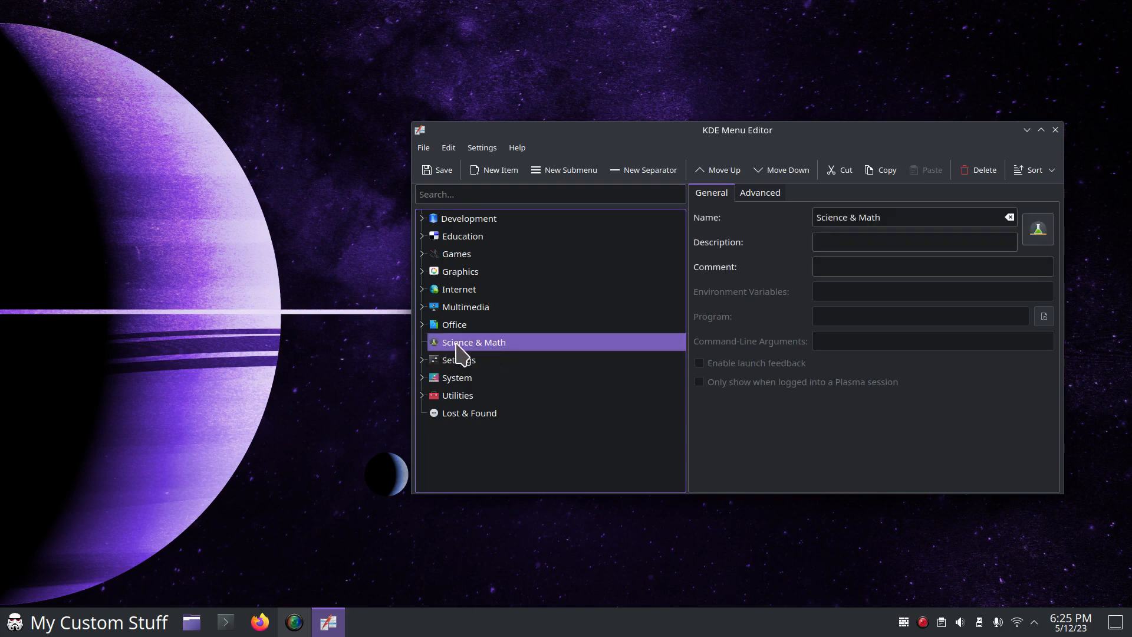
left_click(14, 622)
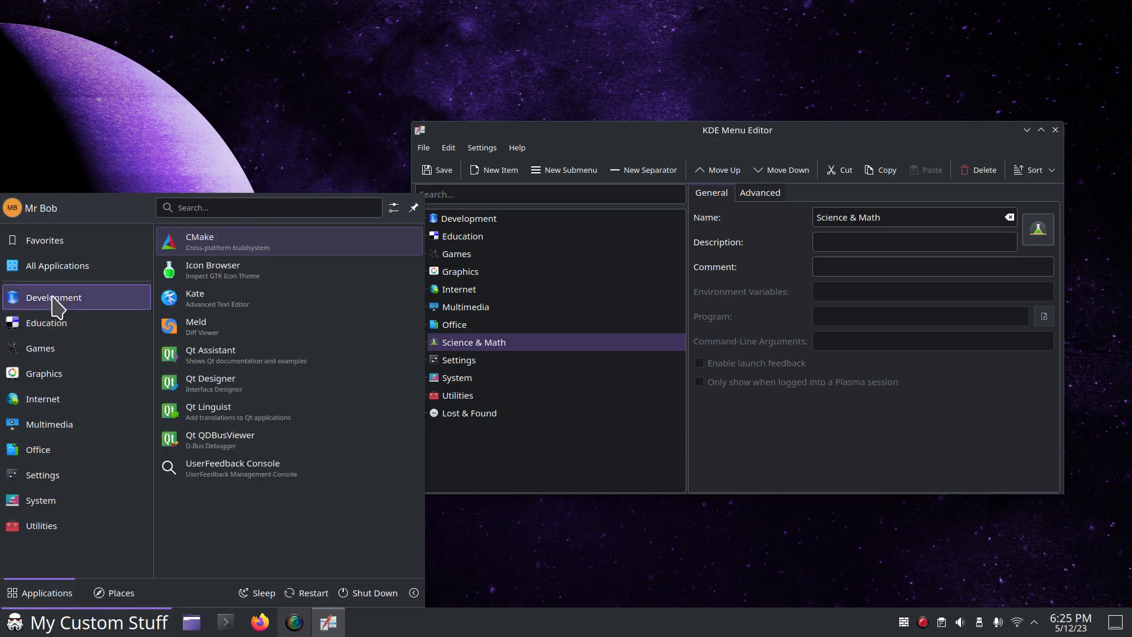
mouse_move(41, 529)
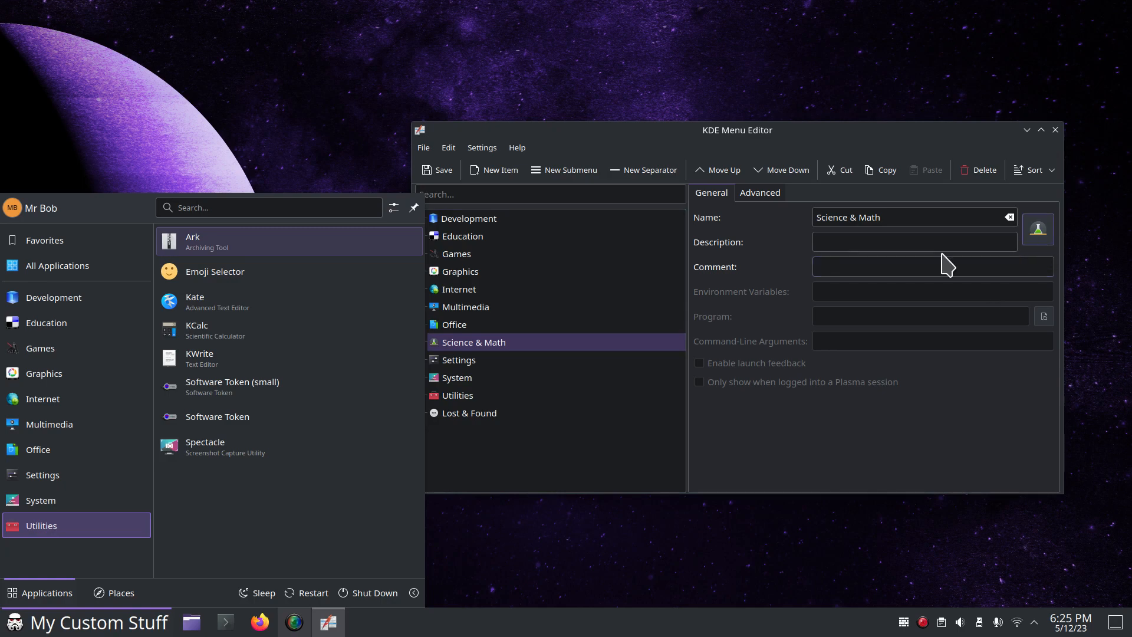
mouse_move(69, 459)
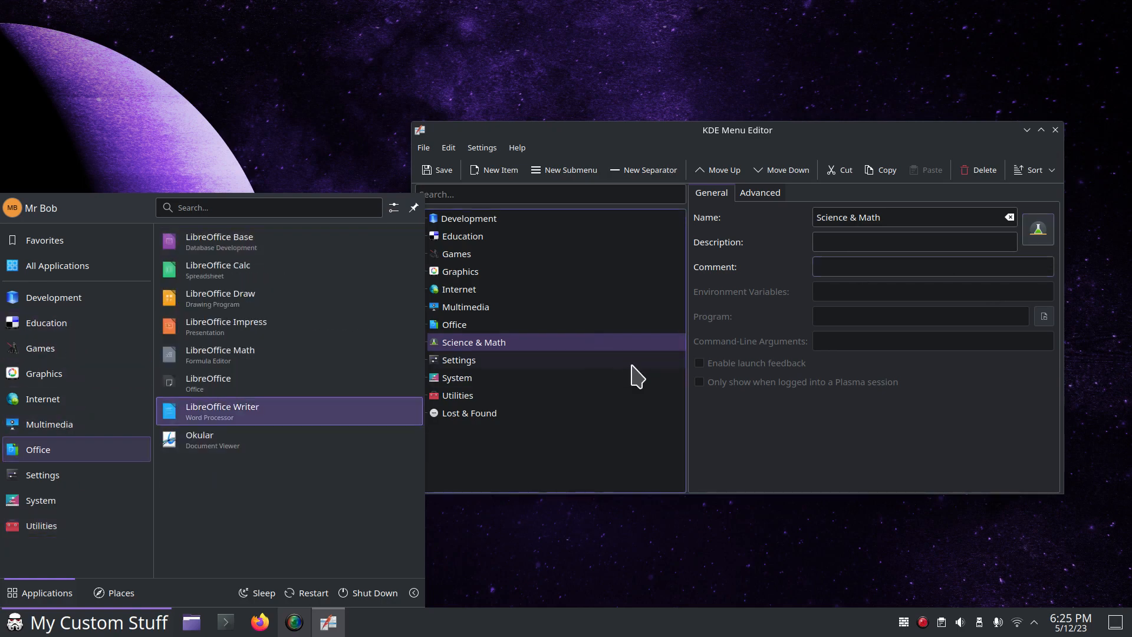
left_click(465, 362)
left_click(459, 345)
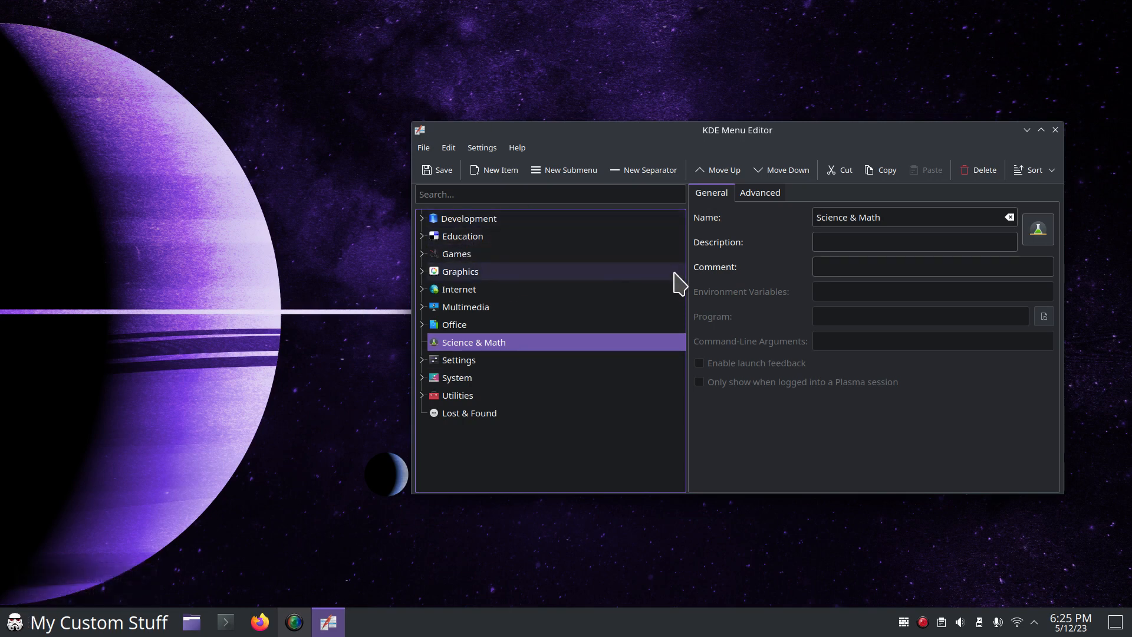
- Select the Development category, and expand the Games category to view its subcategories before collapsing it
left_click(459, 219)
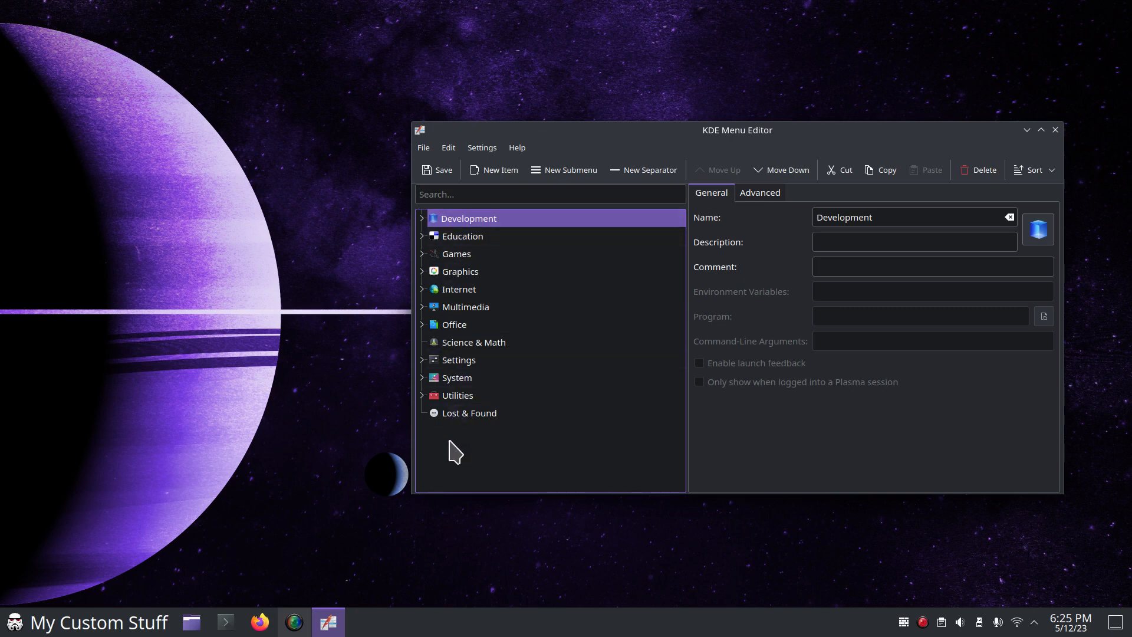
left_click(422, 254)
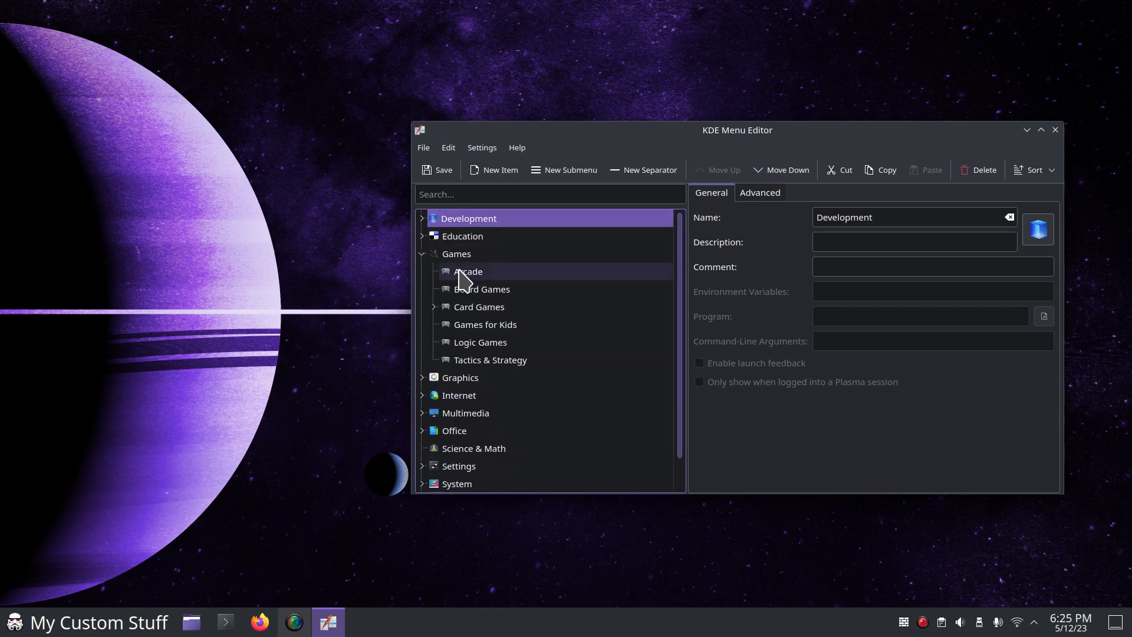
left_click(421, 254)
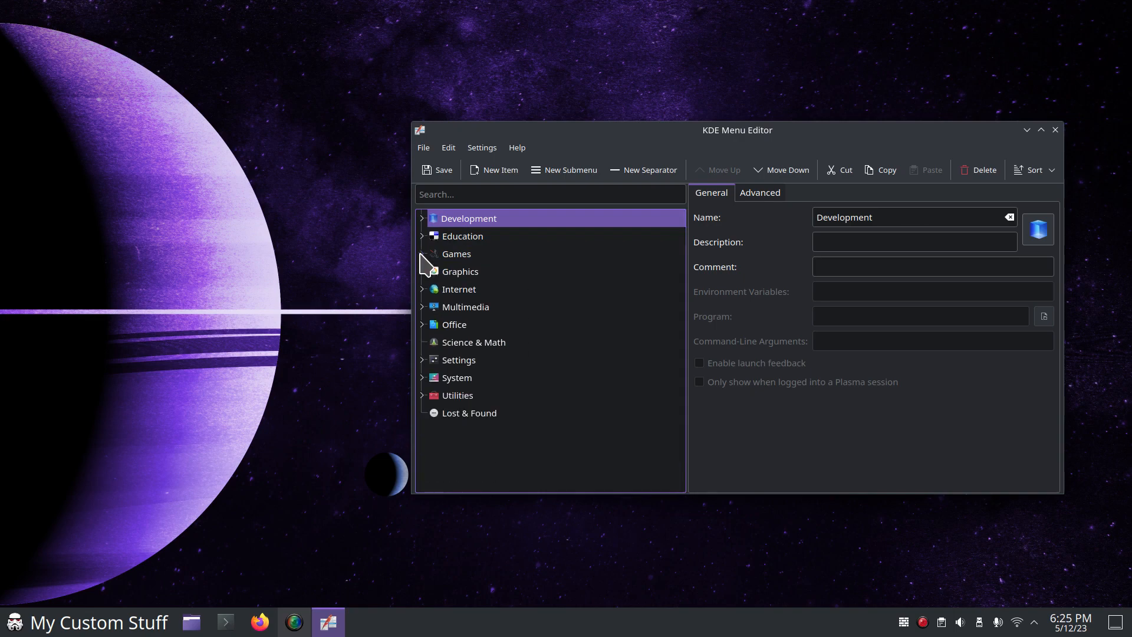
- Expand the Development category in the menu editor and compare its entries with the launcher's Development category
left_click(423, 219)
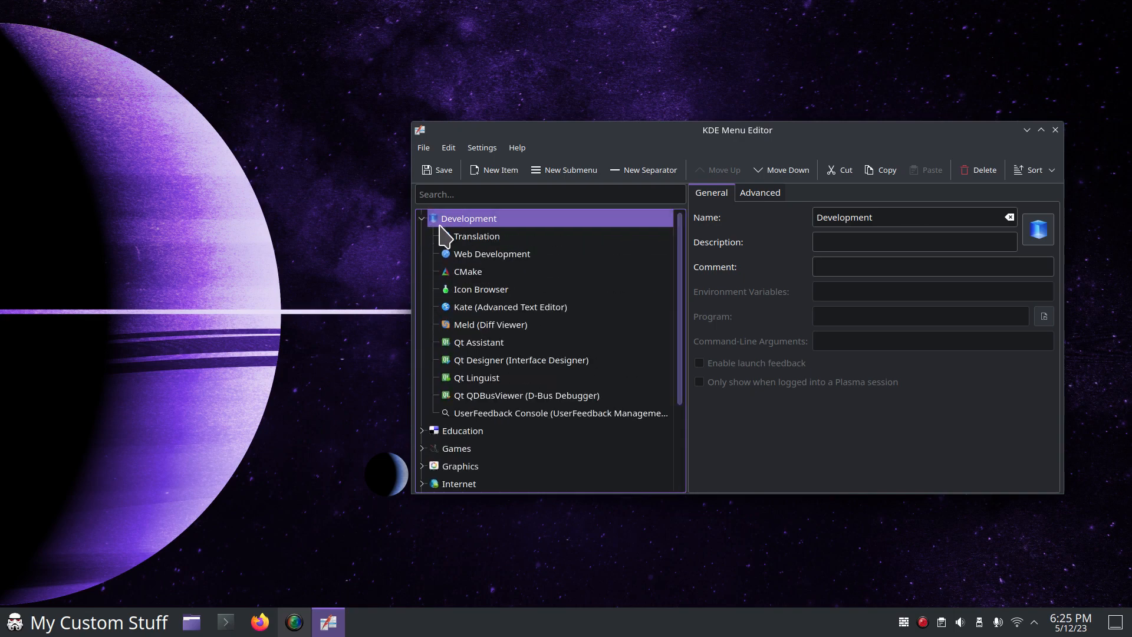
left_click(18, 622)
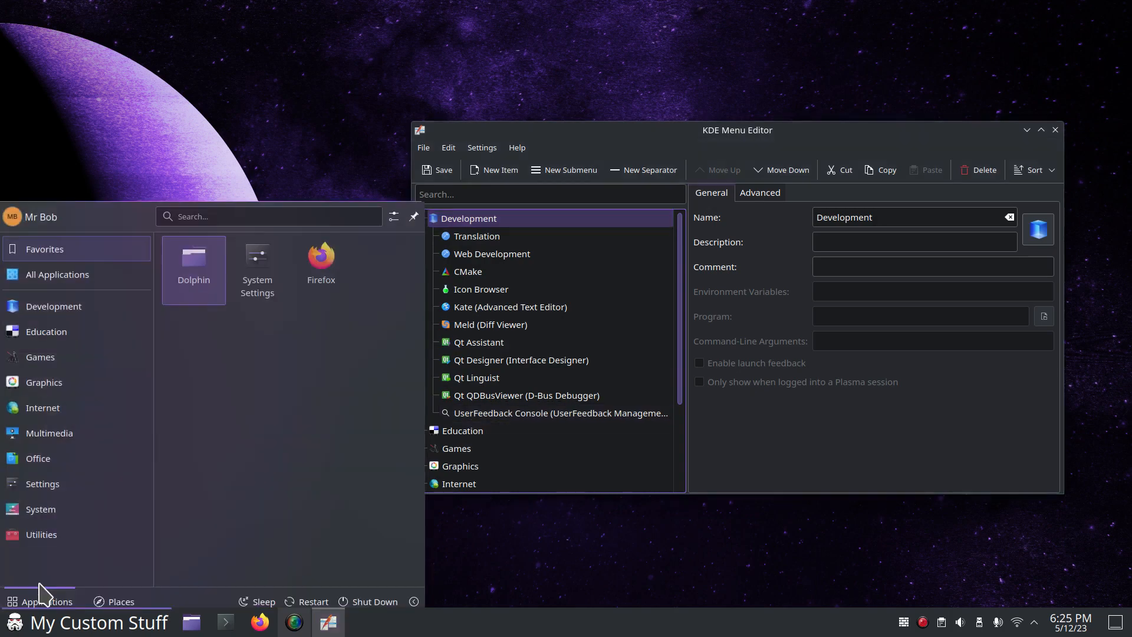
mouse_move(65, 305)
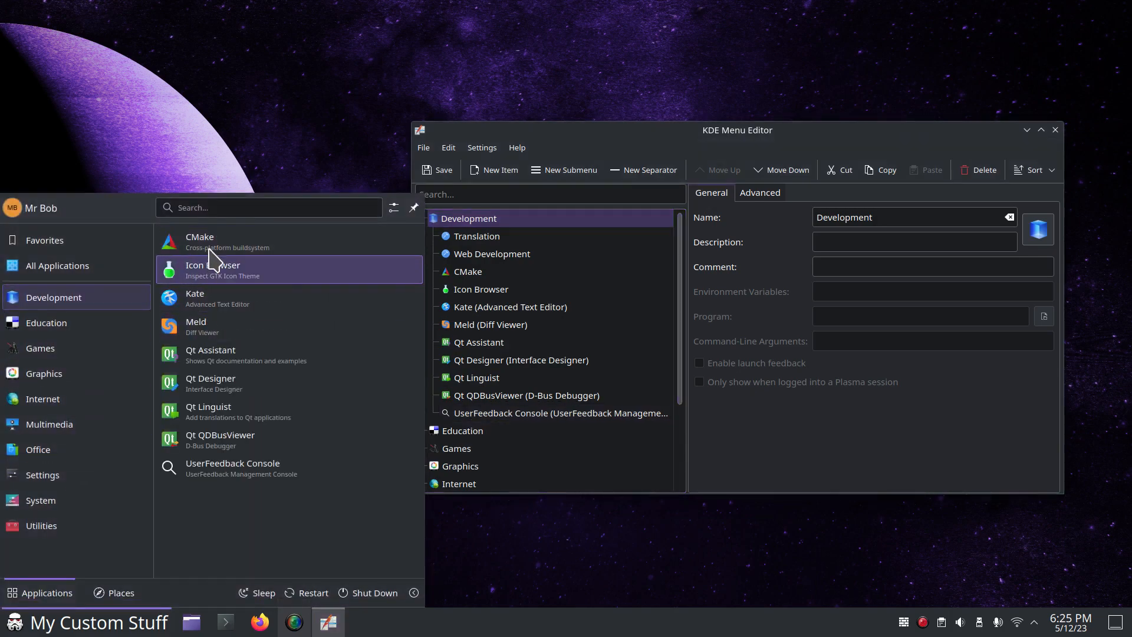
left_click(802, 224)
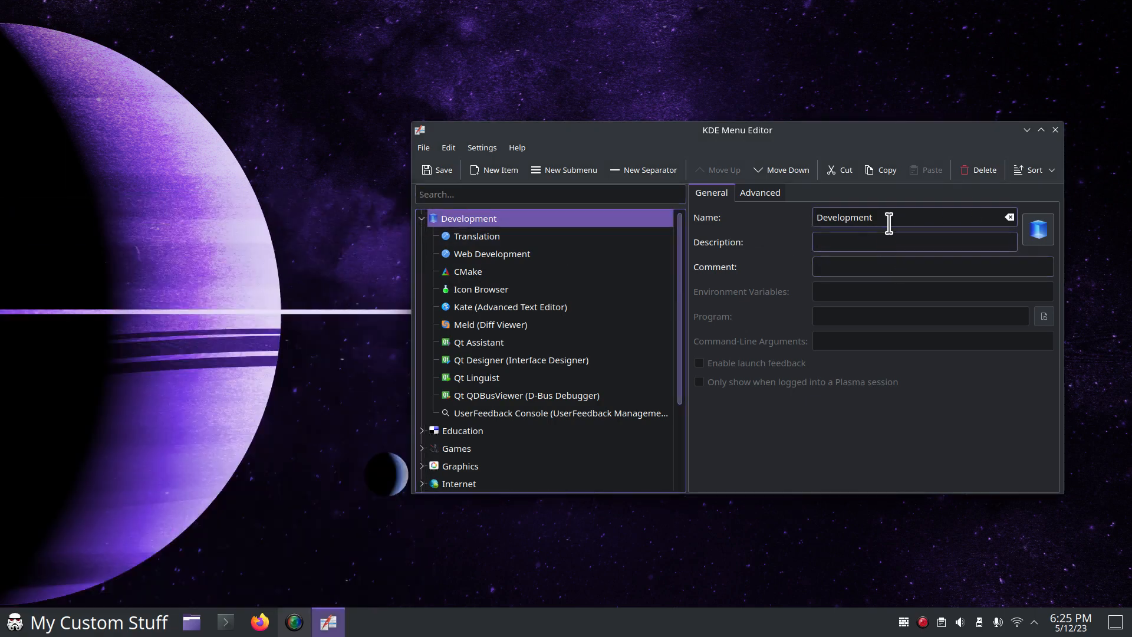
- Copy the category name Development and search for it in the category's icon chooser
double_click(812, 216)
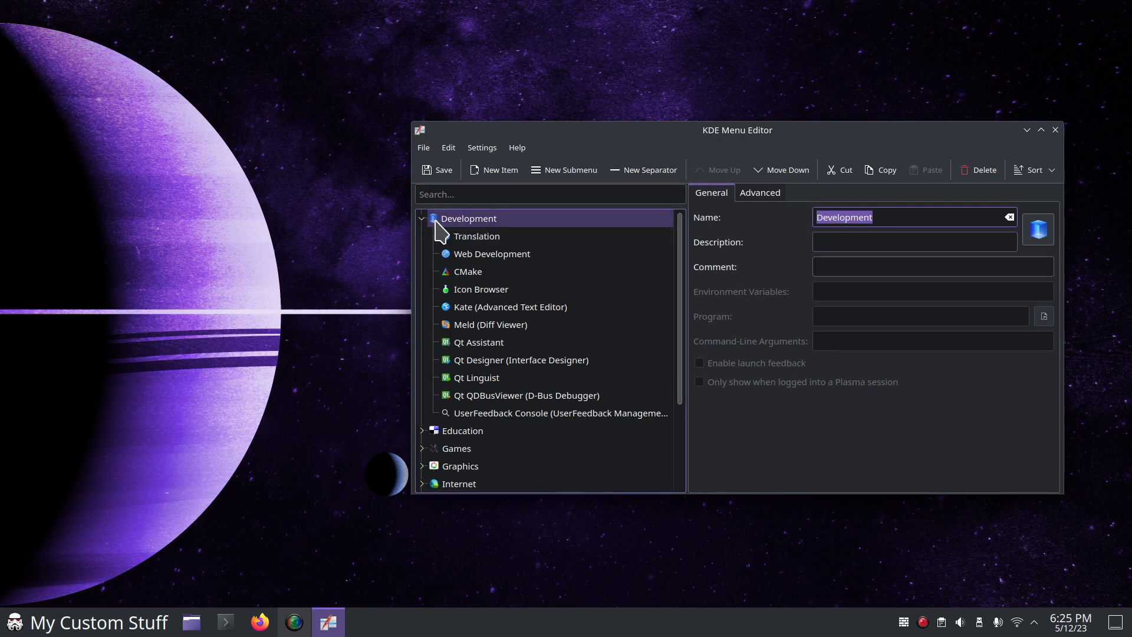
right_click(844, 215)
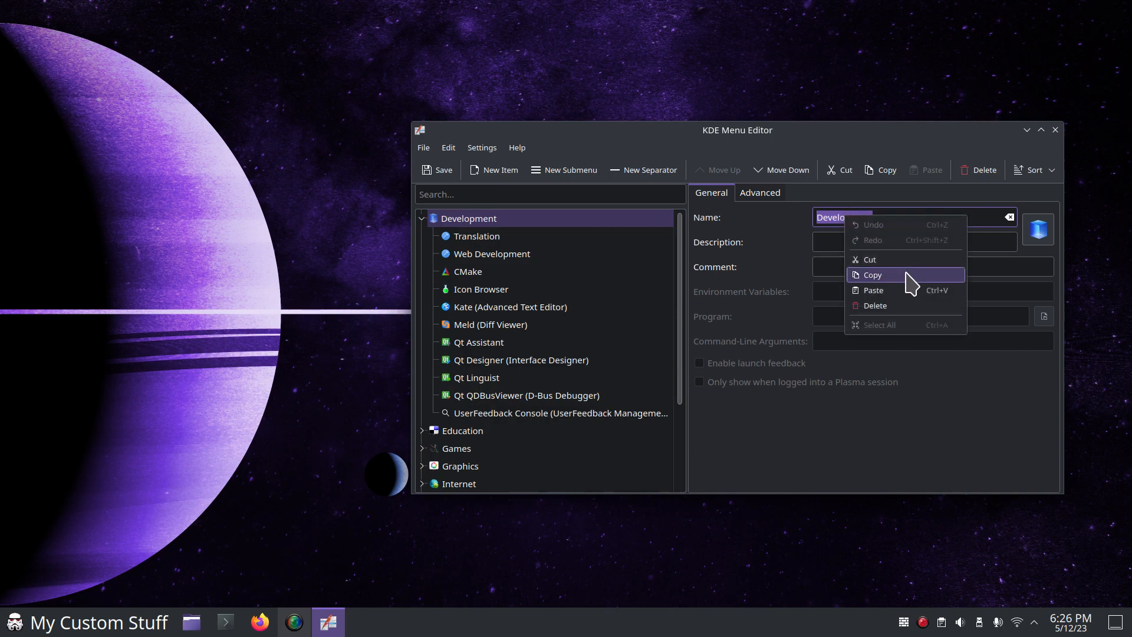
left_click(904, 277)
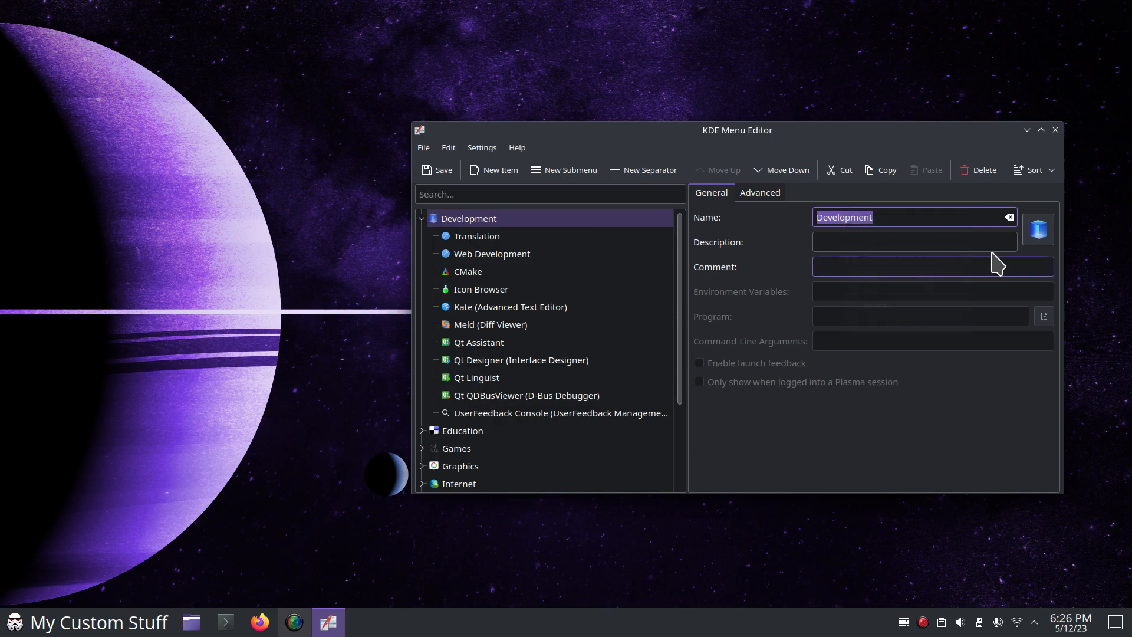
left_click(1036, 236)
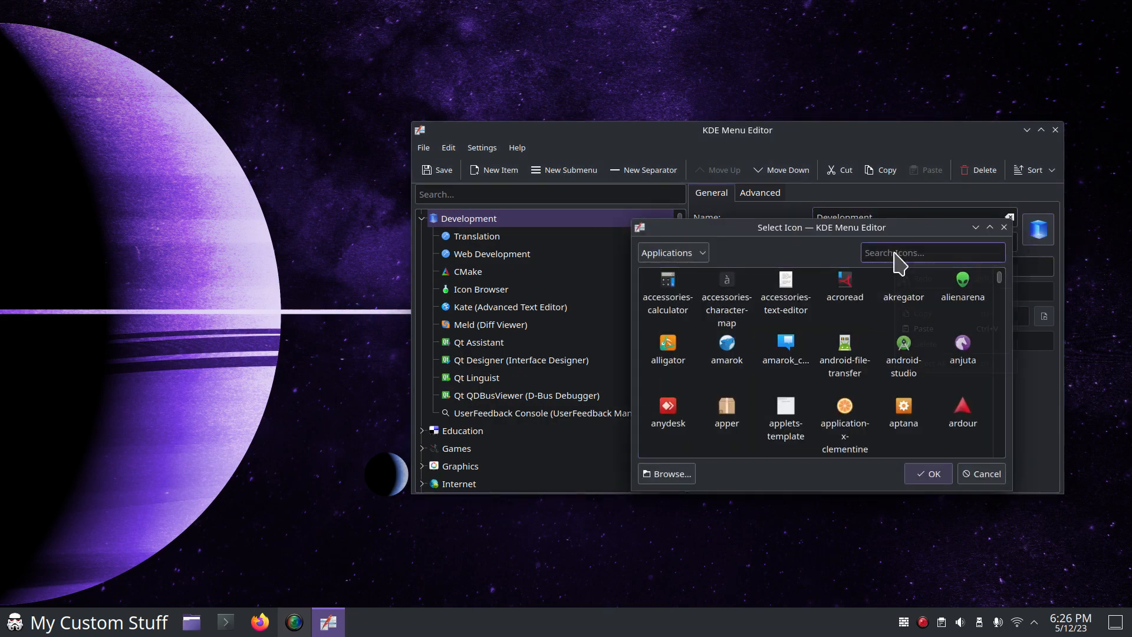
right_click(893, 253)
left_click(955, 330)
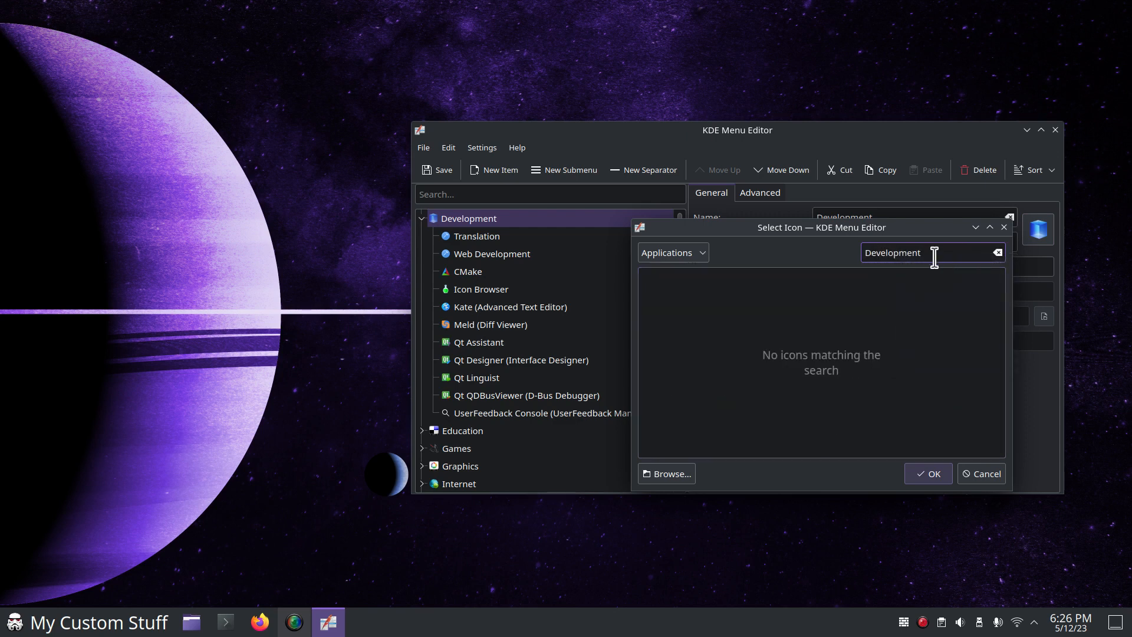
- Widen the icon search to All categories and assign the blue application development icon to the Development category
left_click(682, 254)
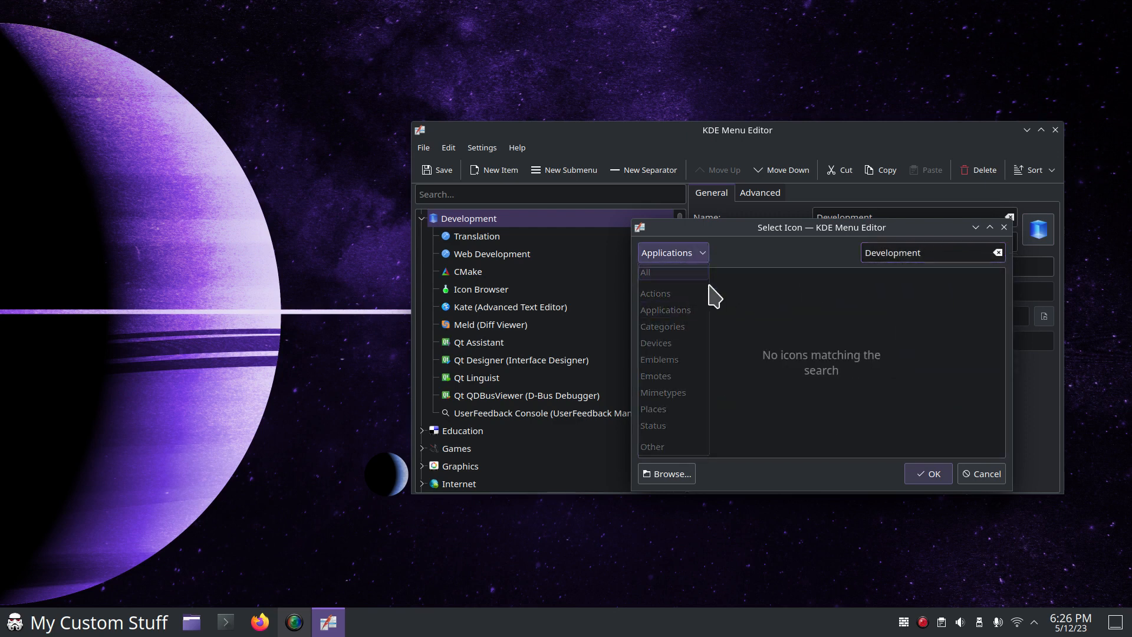
left_click(684, 273)
left_click(663, 314)
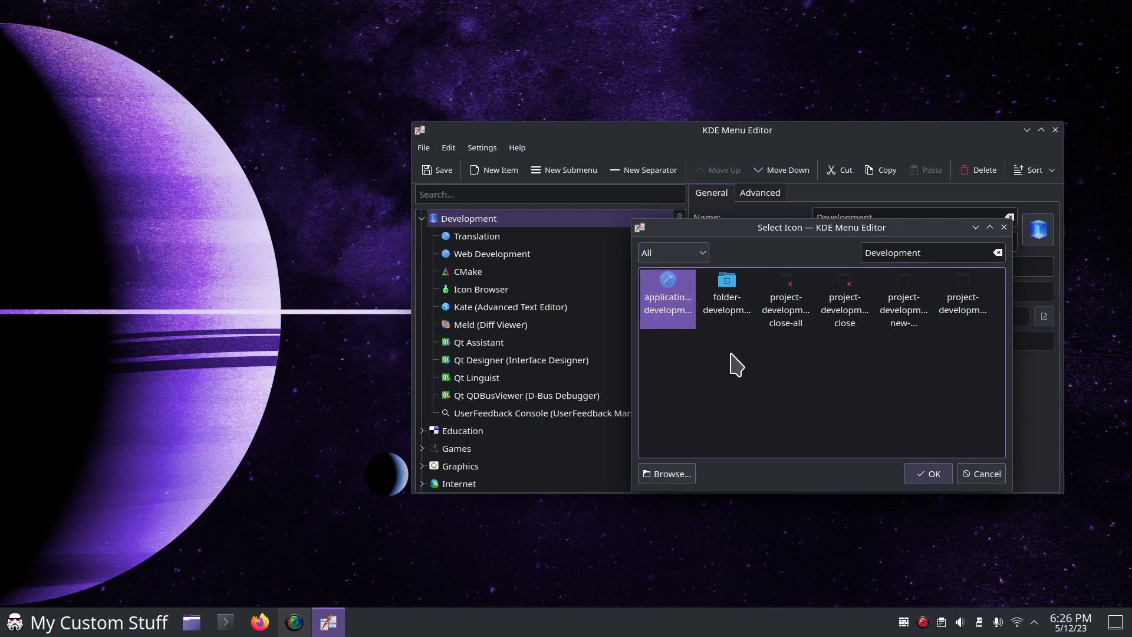
left_click(931, 474)
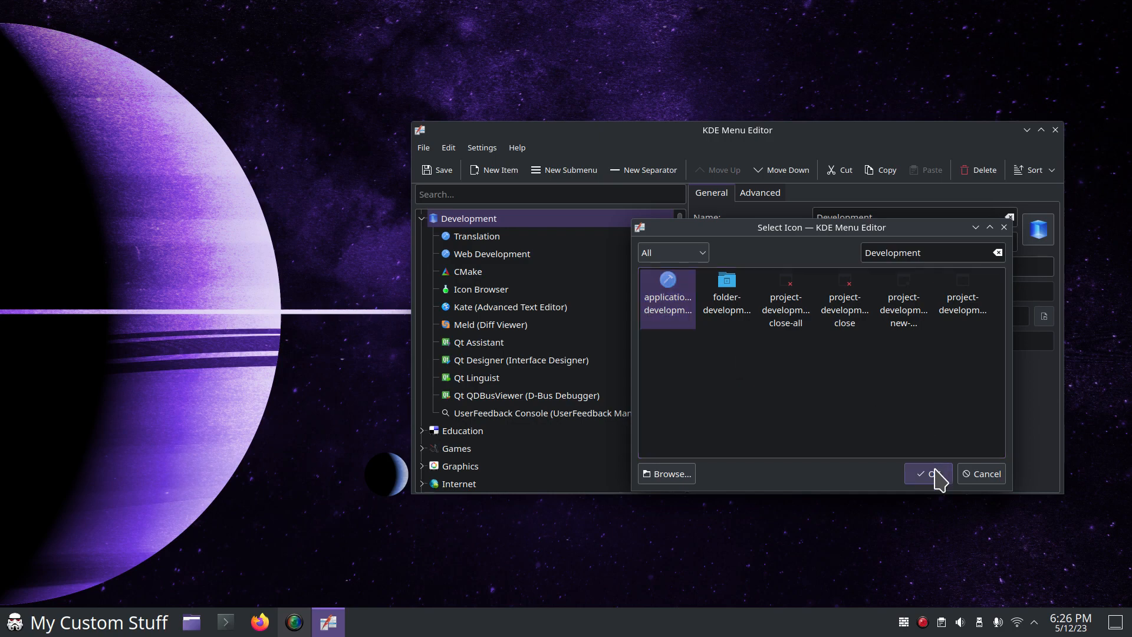
- Save the new Development icon, close the menu editor, and view the Development category in the launcher
left_click(435, 172)
left_click(1055, 129)
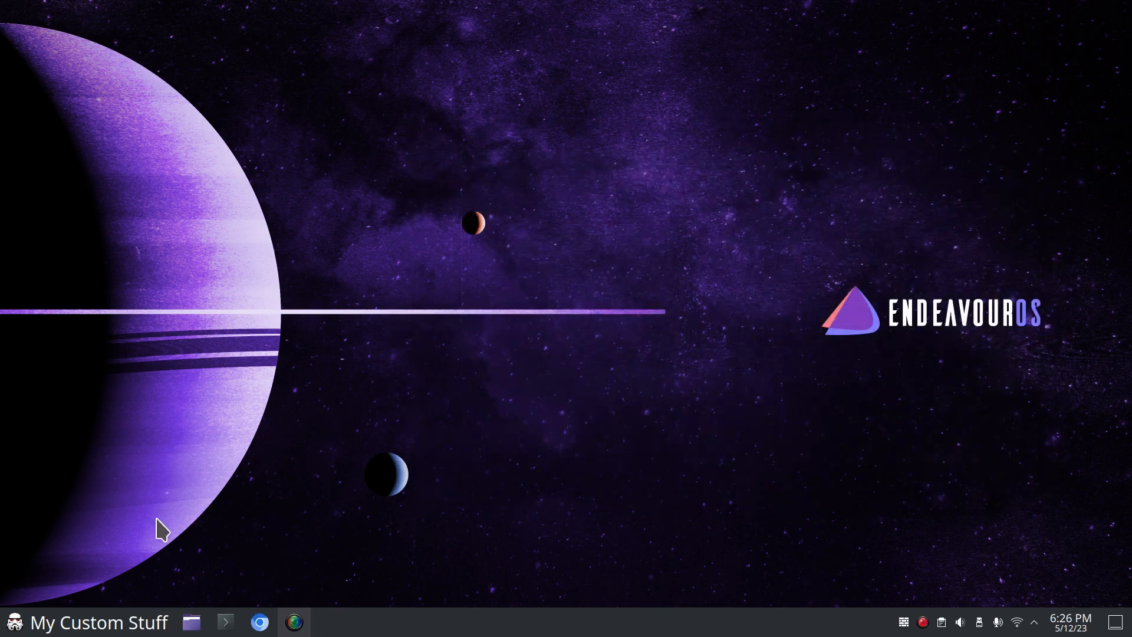
left_click(15, 621)
mouse_move(71, 299)
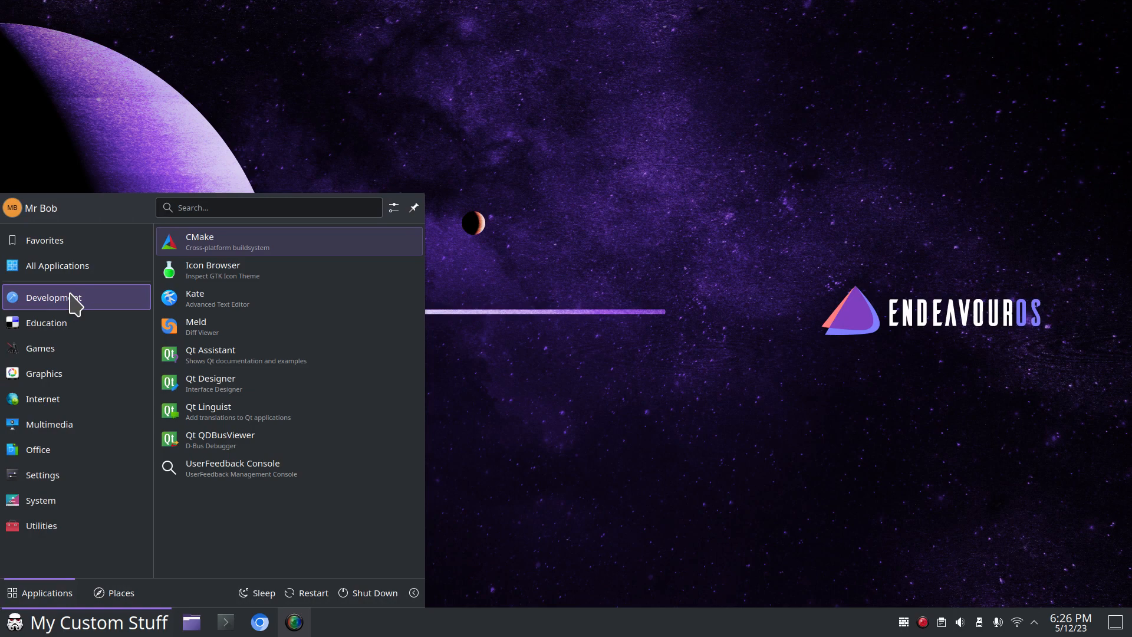
- Reopen the menu editor from the launcher and bring up the icon chooser for the Development category
right_click(17, 625)
left_click(77, 527)
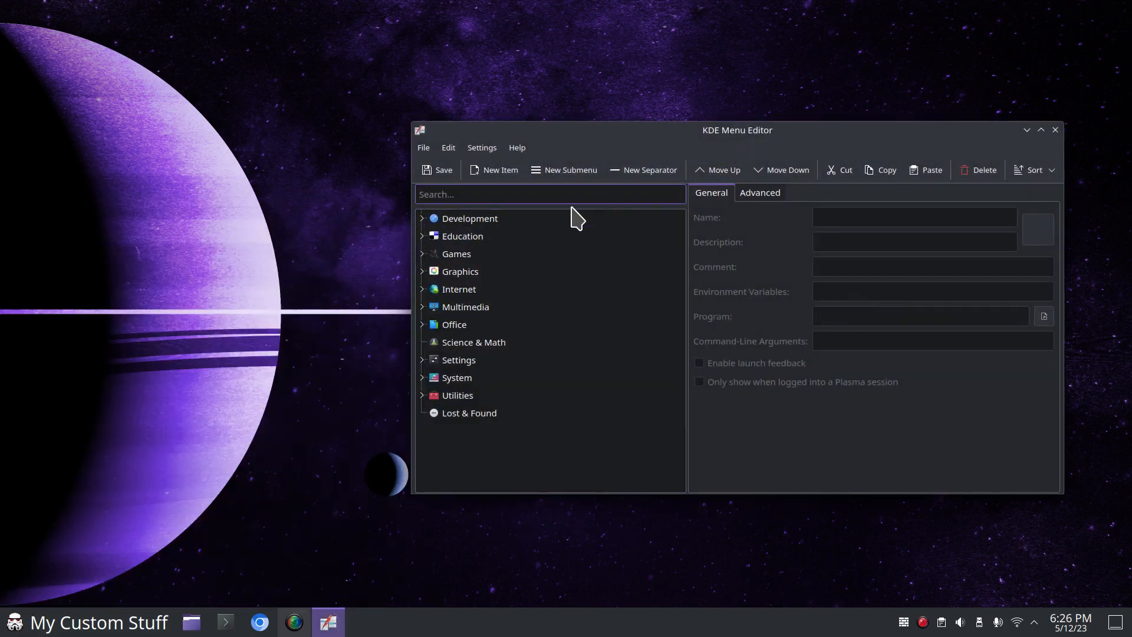
left_click(439, 221)
left_click(1038, 230)
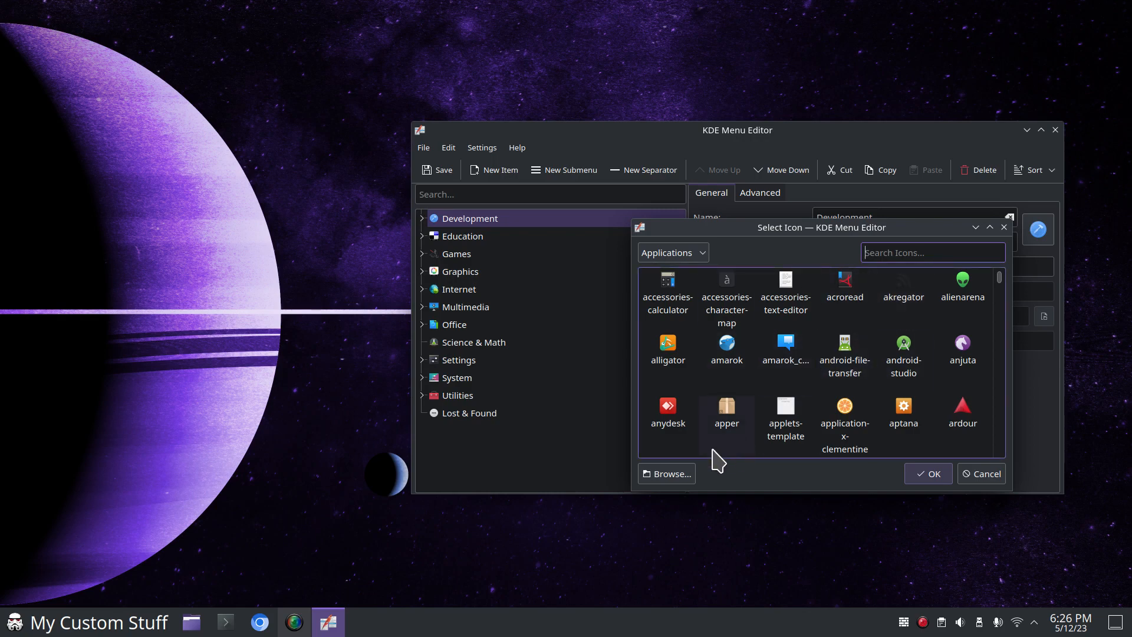
- Browse for a custom icon file and open the icons folder inside the Home directory
left_click(667, 473)
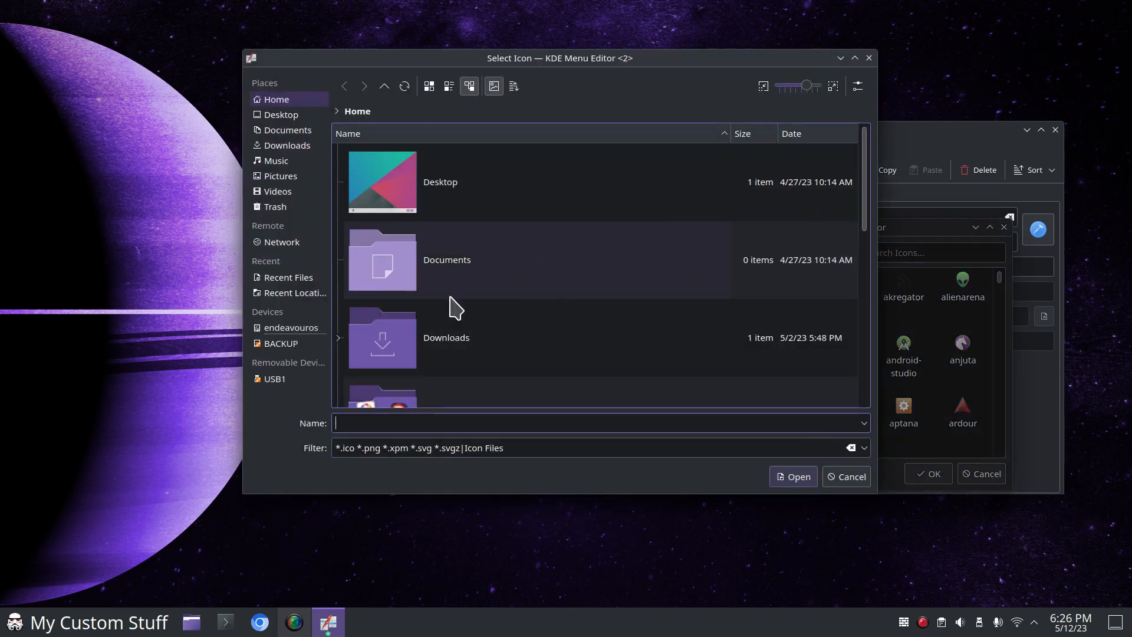
scroll(475, 309, "down", 5)
scroll(478, 310, "up", 5)
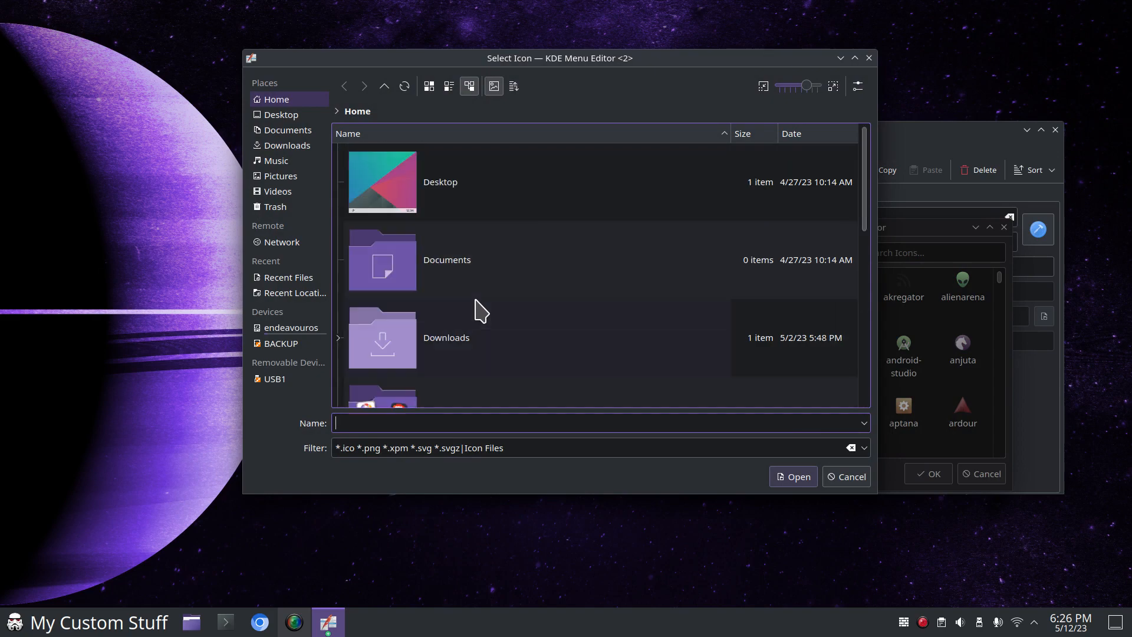
scroll(479, 310, "down", 3)
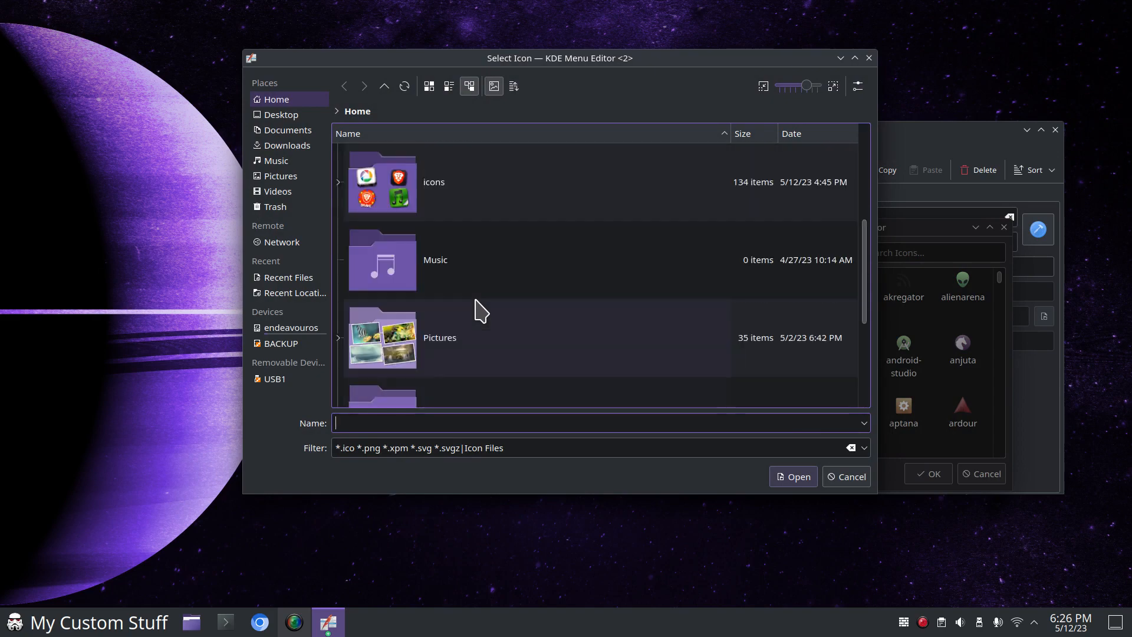
left_click(396, 197)
double_click(396, 198)
- Reduce the file previews in the icons folder and assign weather1.png as the Development category's icon
scroll(625, 271, "down", 10)
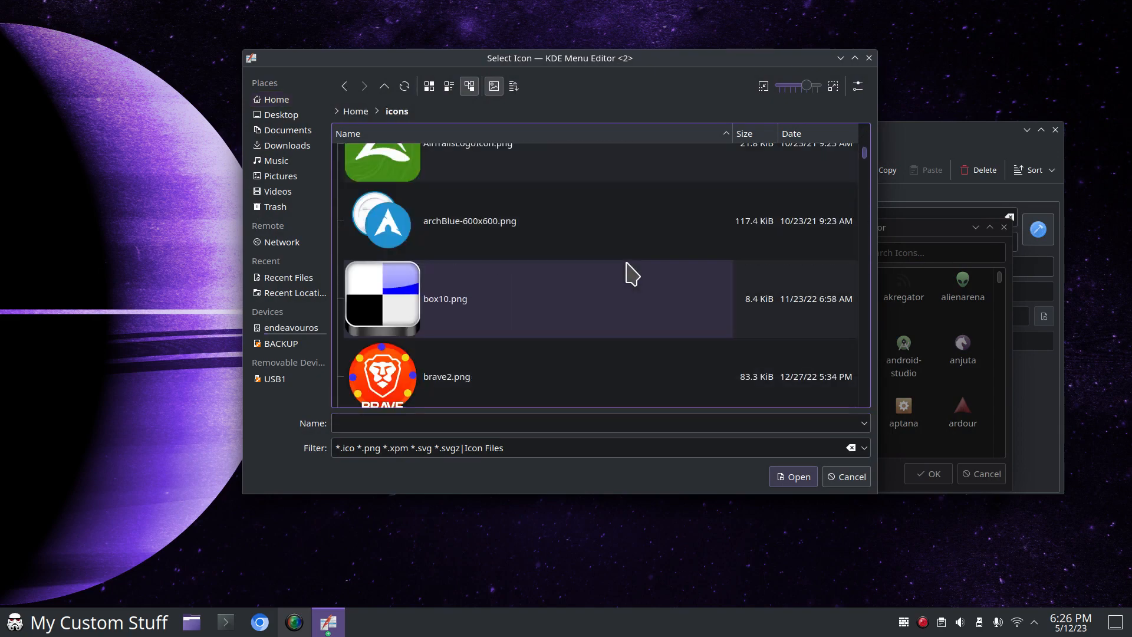
scroll(624, 280, "down", 10)
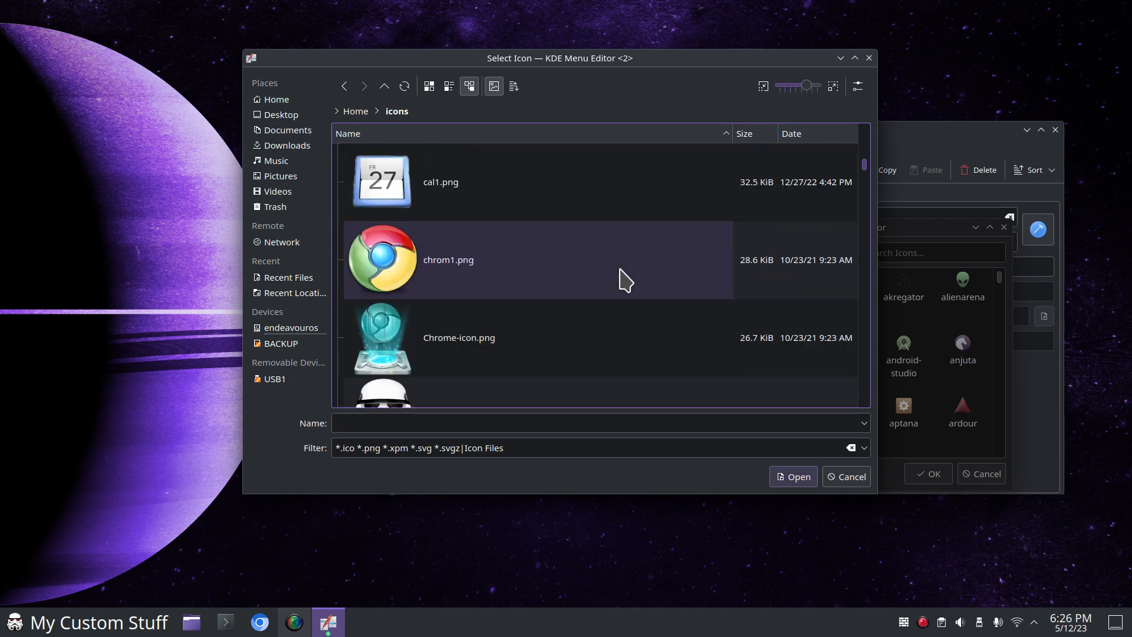
scroll(625, 280, "down", 8)
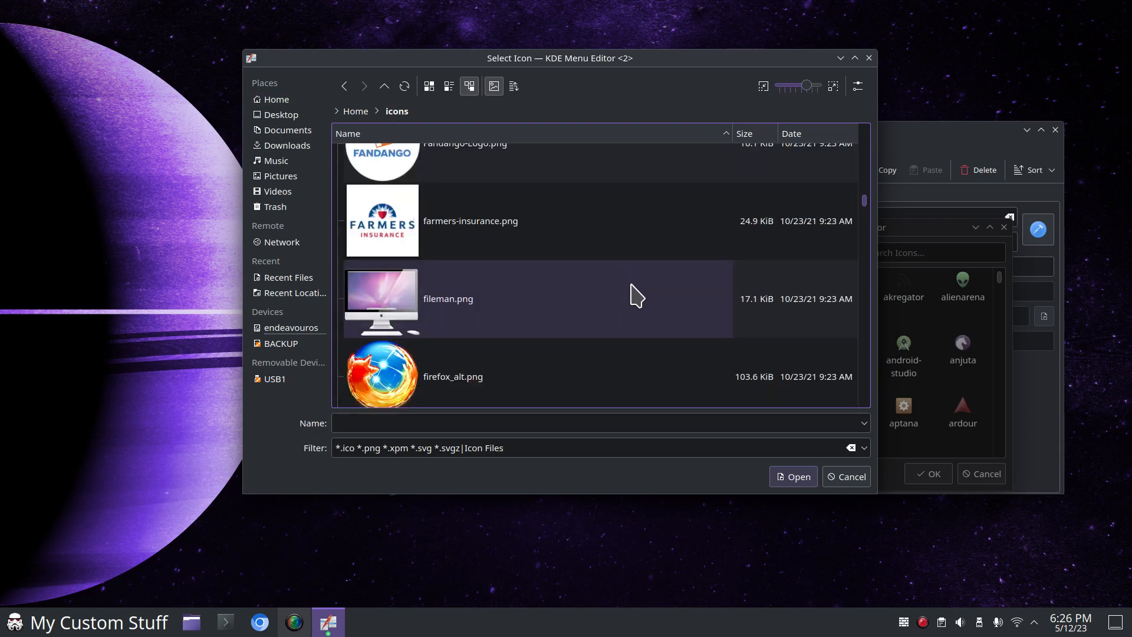
scroll(637, 295, "down", 2, "ctrl")
scroll(634, 298, "down", 10)
scroll(634, 297, "down", 5)
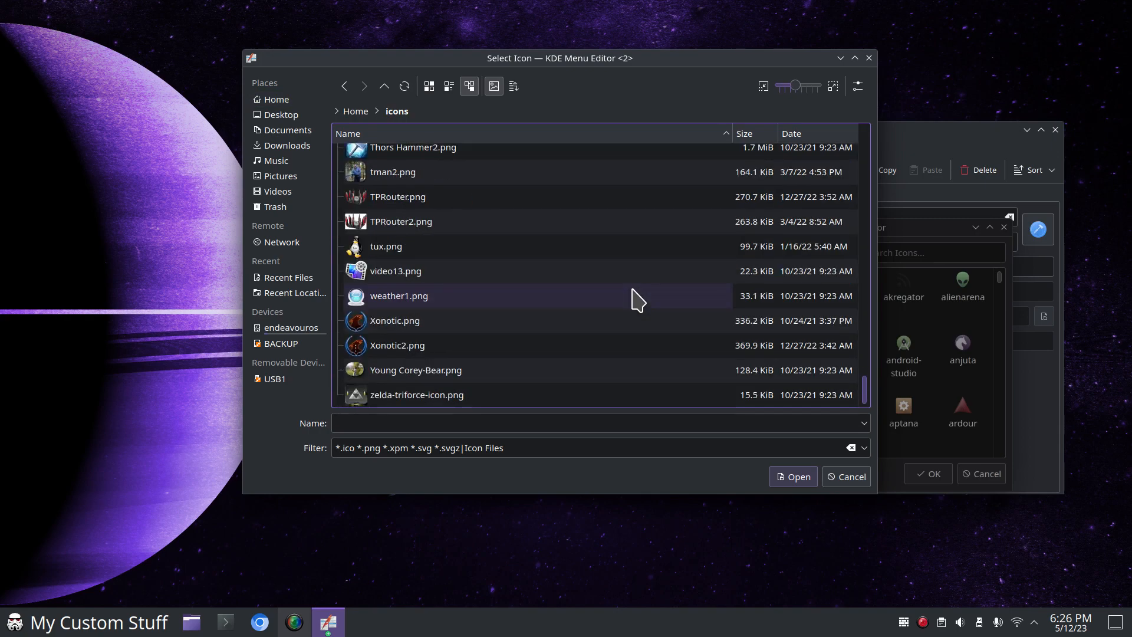
left_click(360, 300)
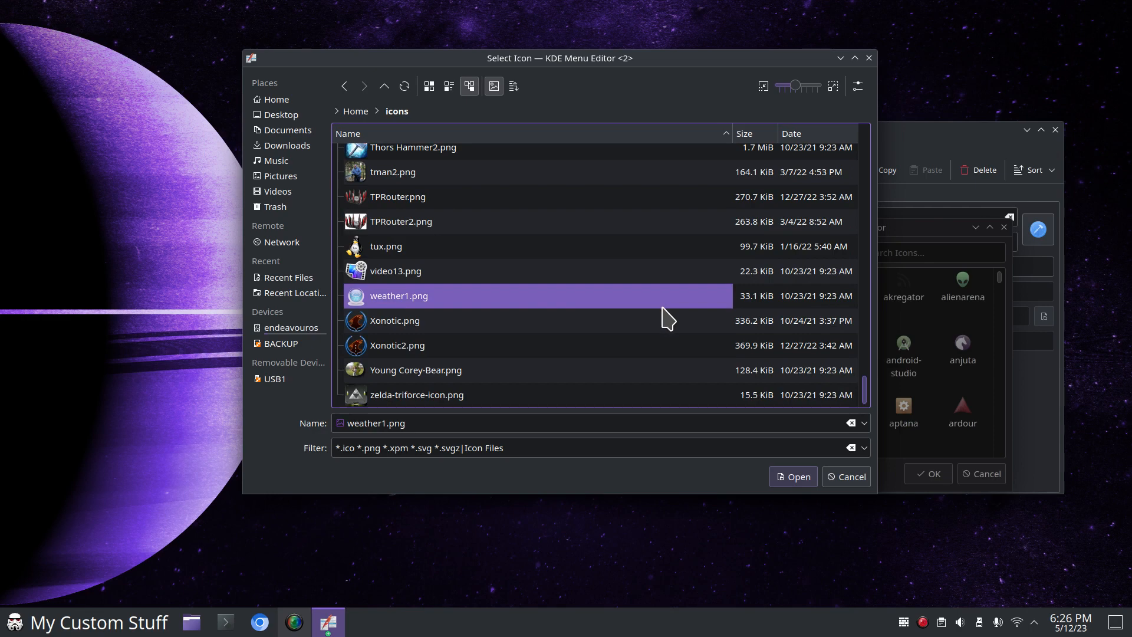
left_click(796, 478)
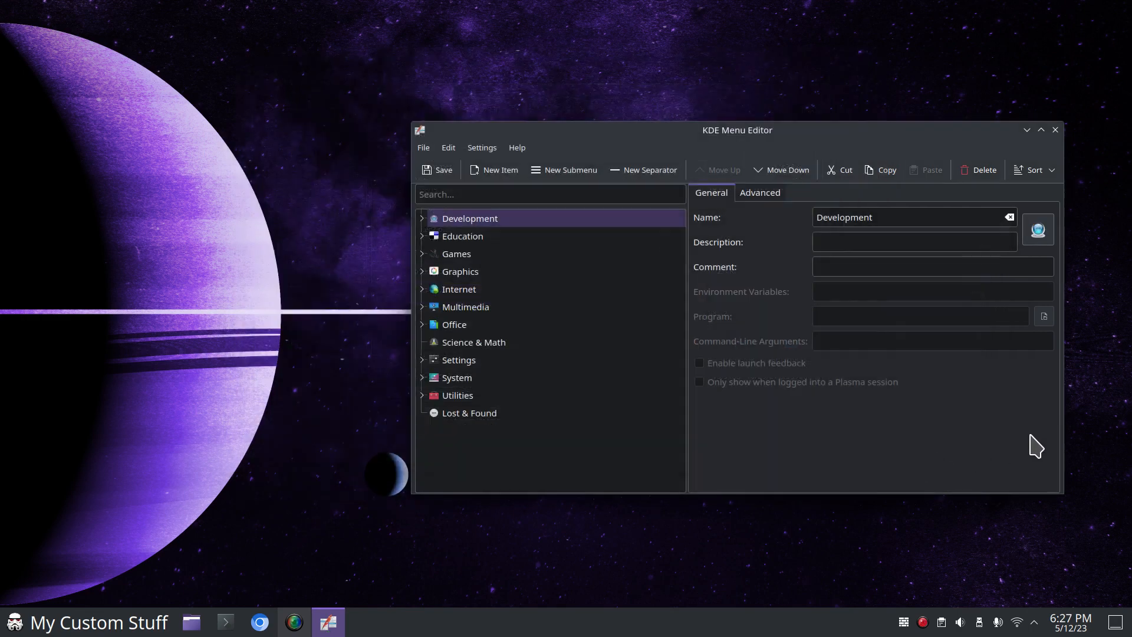
- Save and close the menu editor, and check the custom Development icon in the launcher before closing it
left_click(428, 171)
left_click(1055, 130)
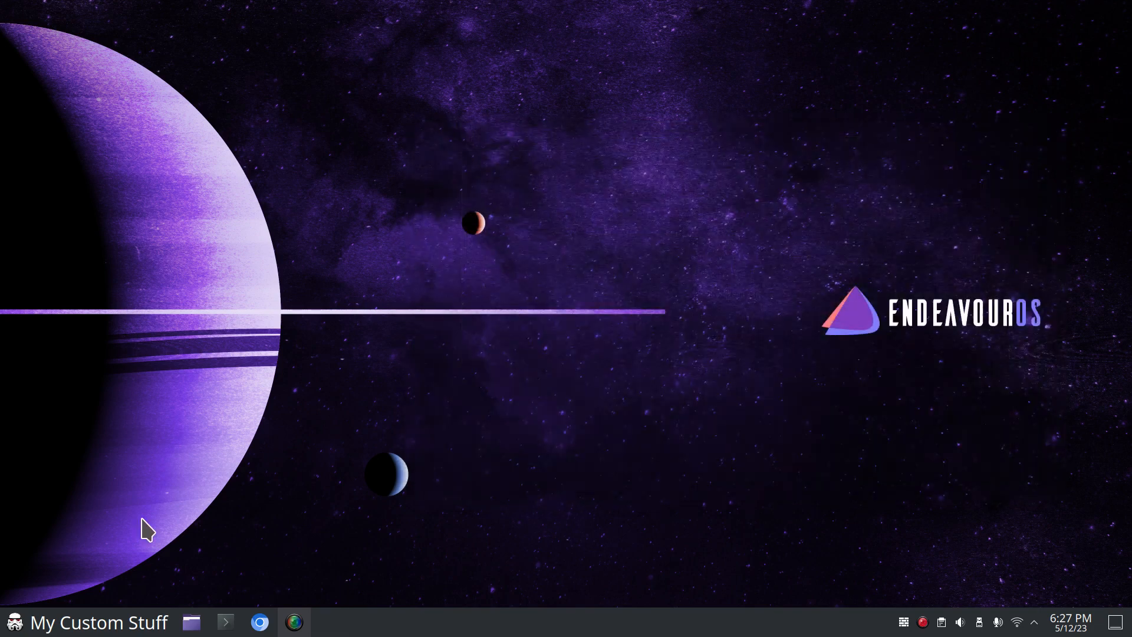
left_click(16, 631)
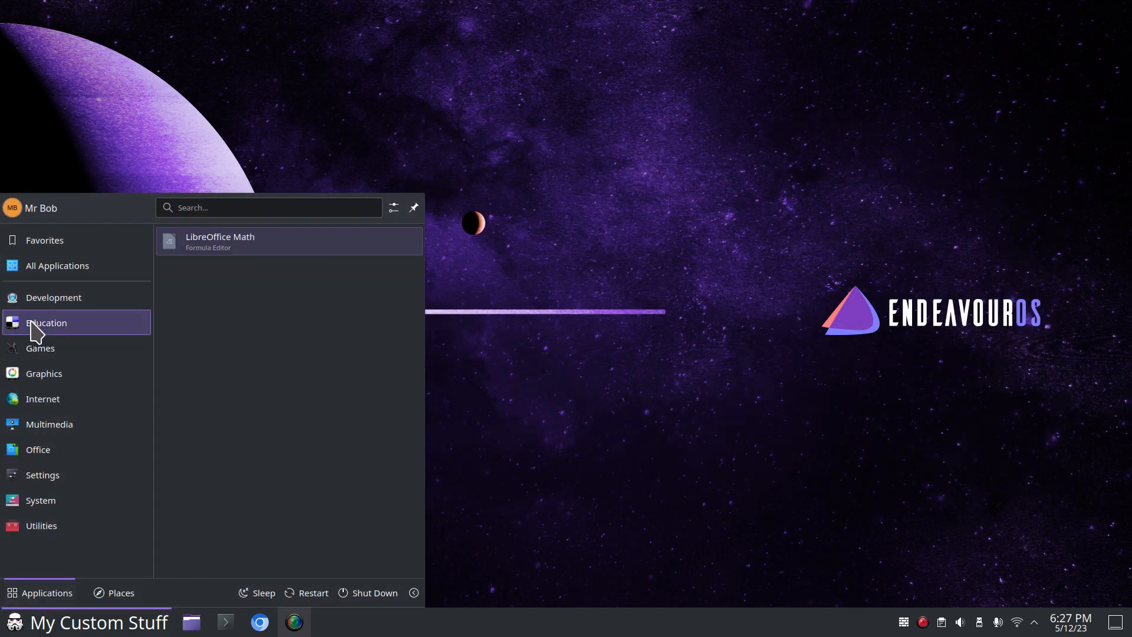
left_click(581, 383)
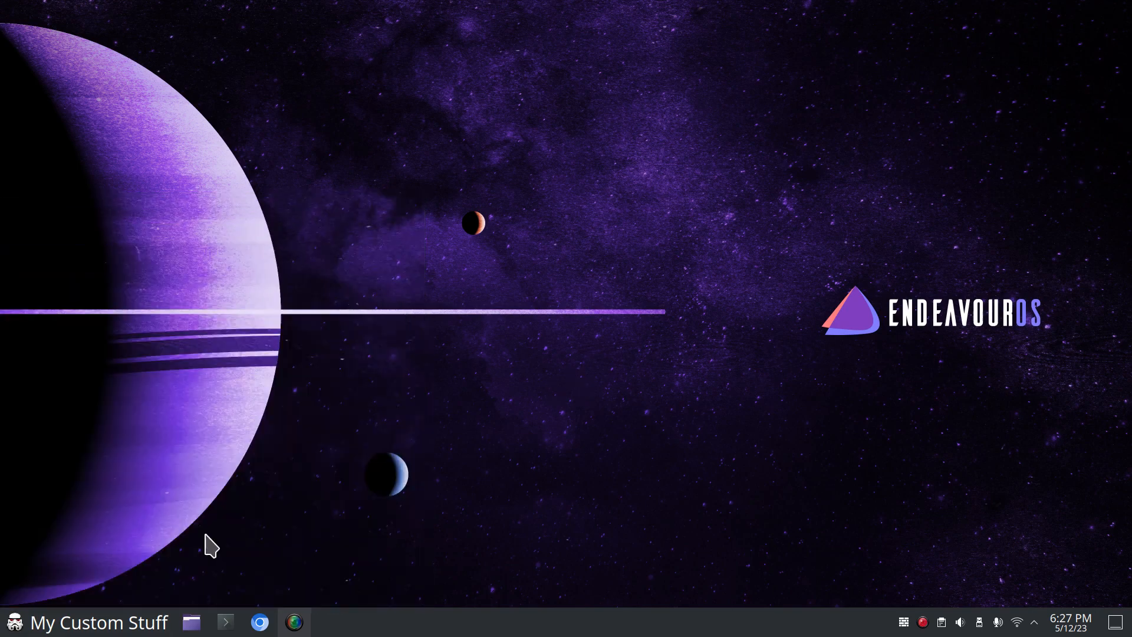
- Reopen the menu editor, select the Education category, and move the editor window toward the middle of the screen
right_click(13, 626)
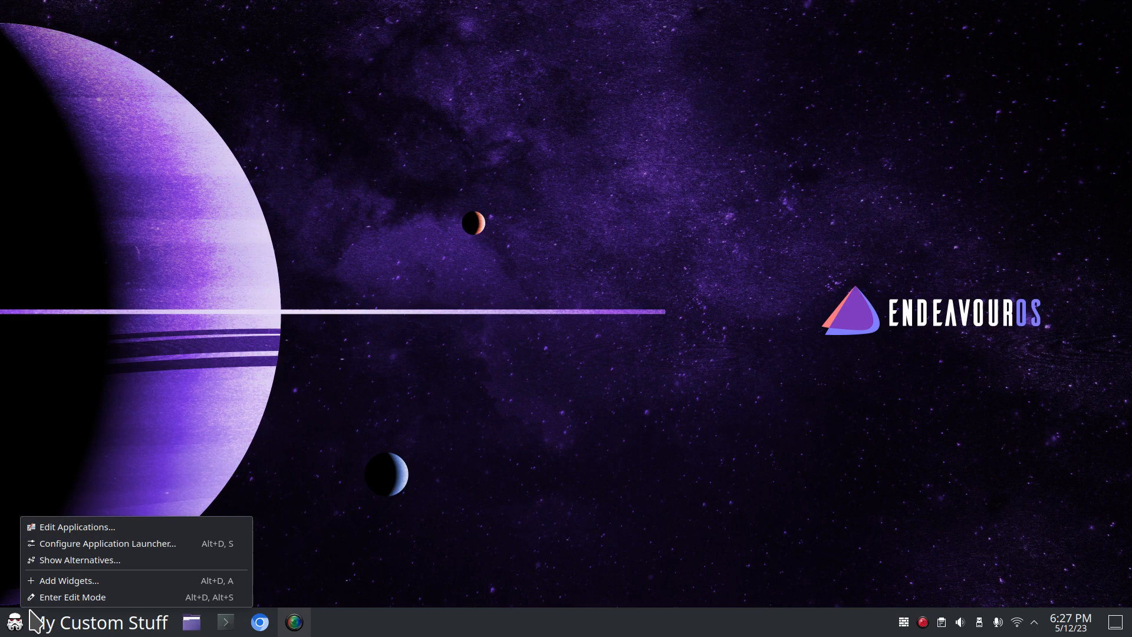
left_click(83, 527)
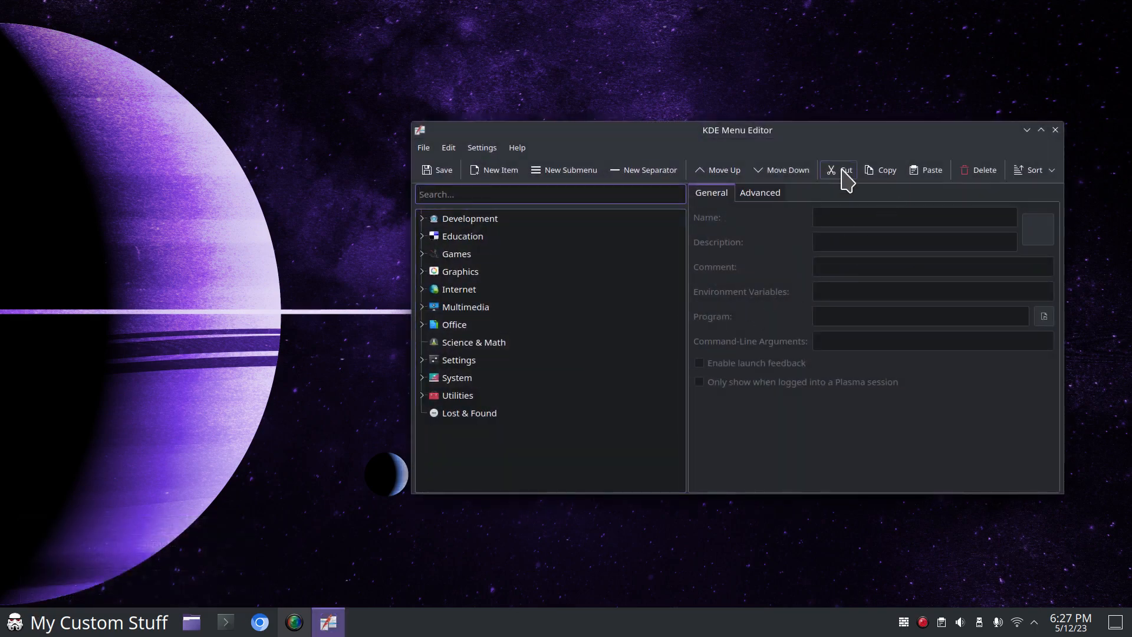
left_click(479, 239)
left_click_drag(853, 154, 667, 155)
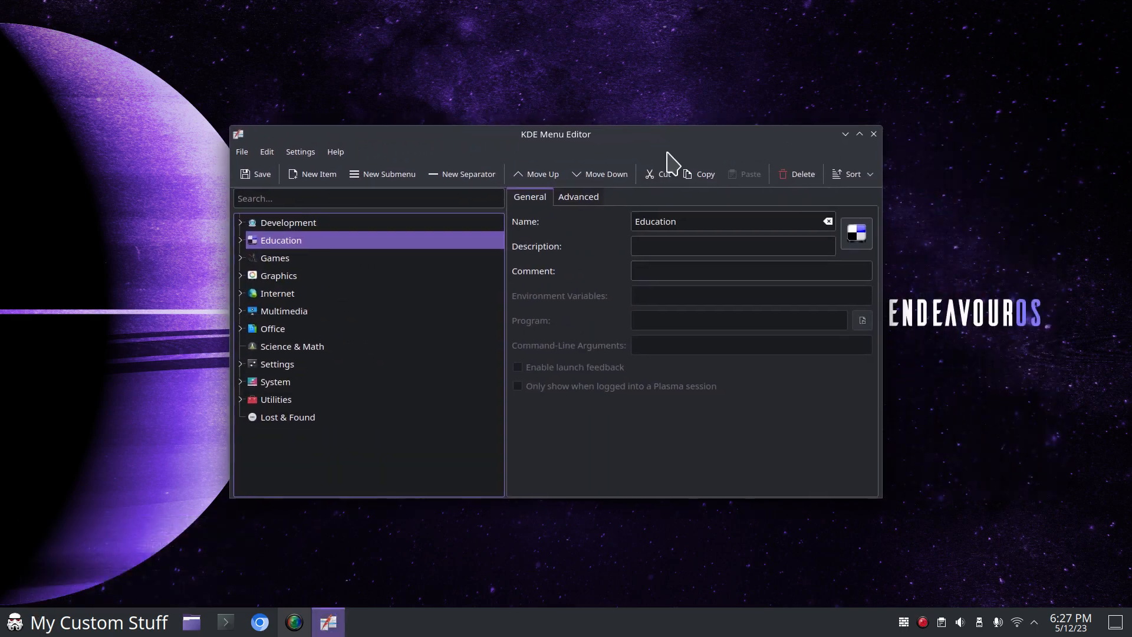
- Copy the category name Education and search for it in that category's icon chooser
left_click(692, 220)
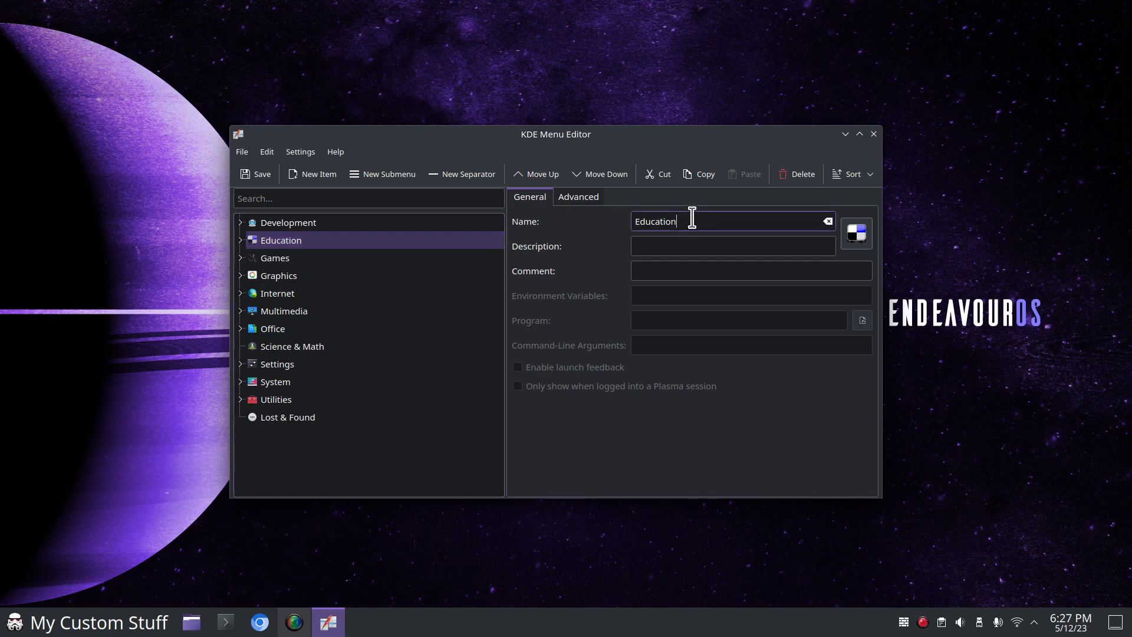
left_click_drag(669, 224, 647, 220)
right_click(653, 223)
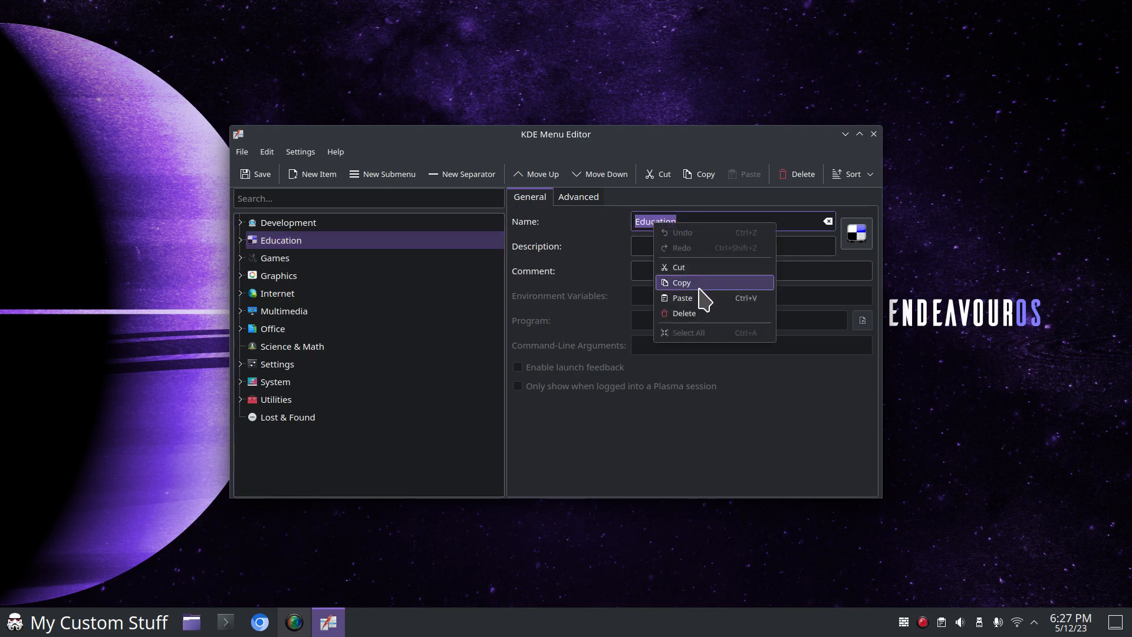
left_click(699, 288)
left_click(856, 233)
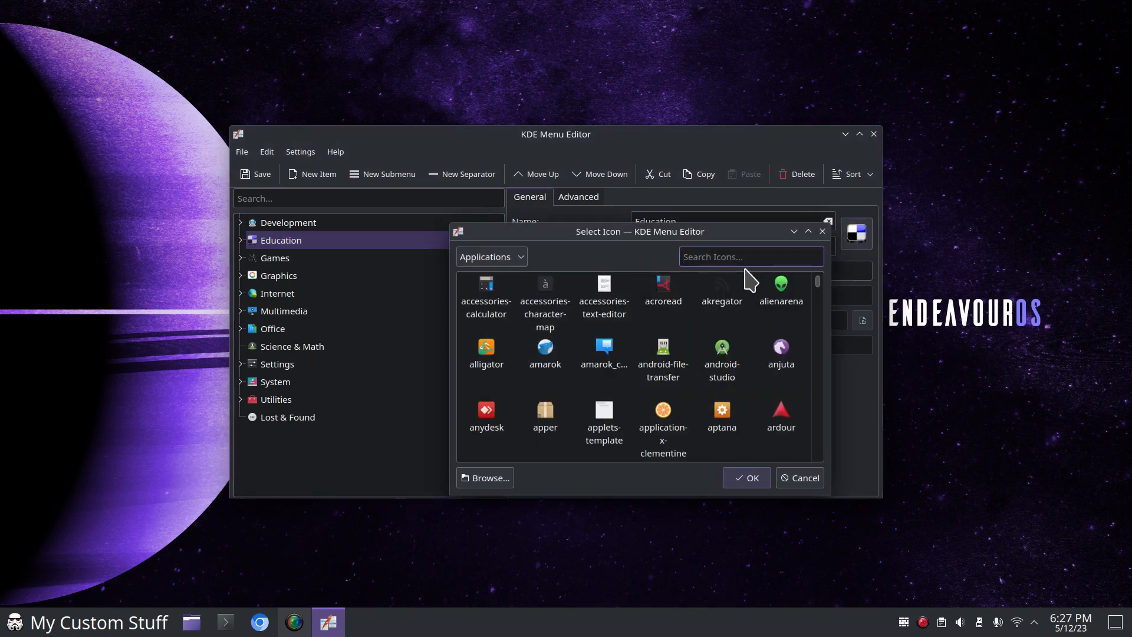
right_click(720, 253)
left_click(772, 320)
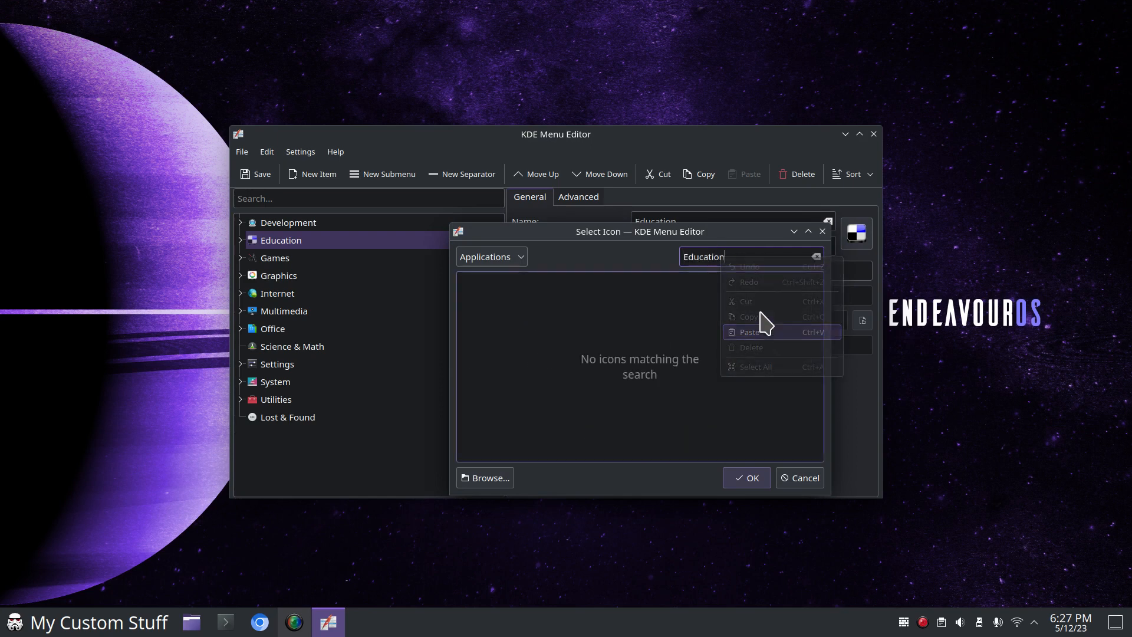
- Show icons from all categories, assign the plain application education icon to the Education category, and save the menu
left_click(492, 260)
left_click(492, 282)
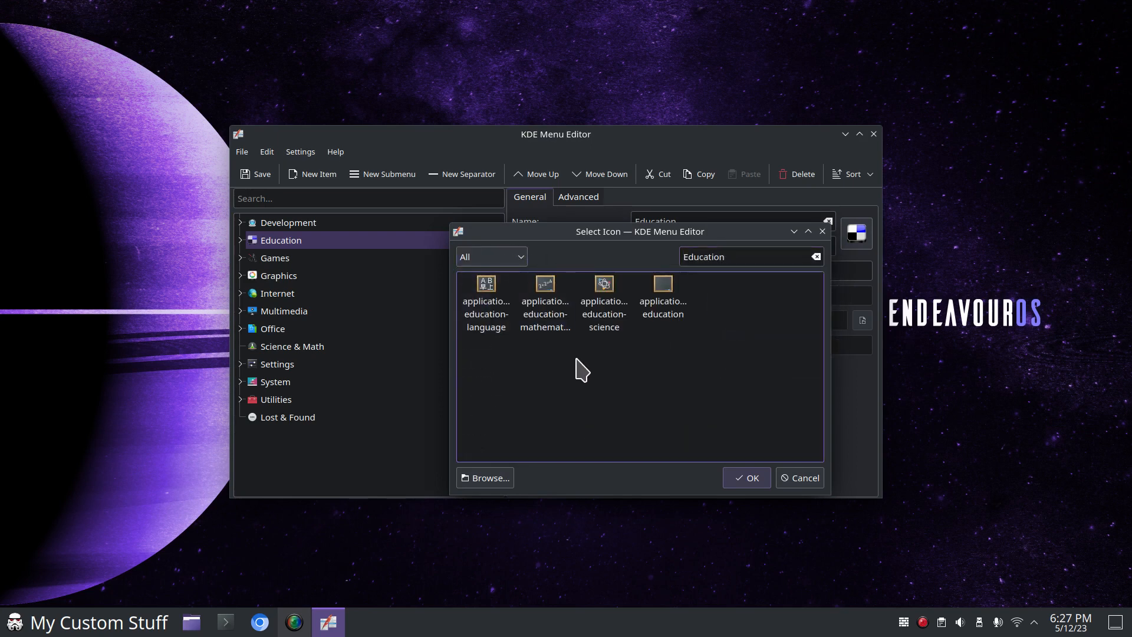
left_click(660, 301)
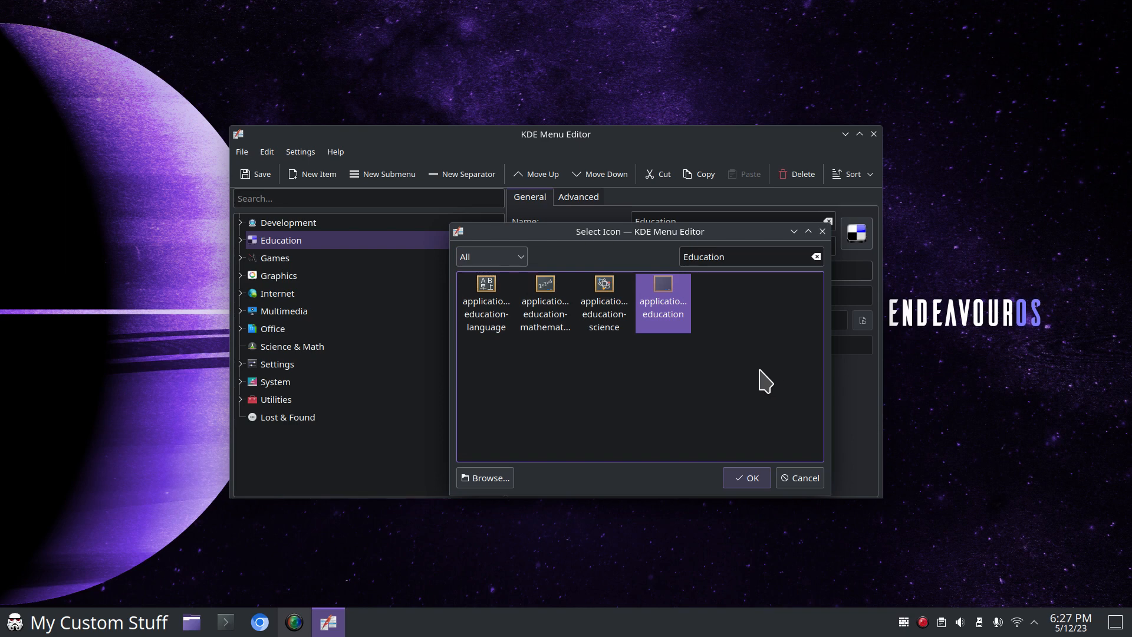
left_click(755, 478)
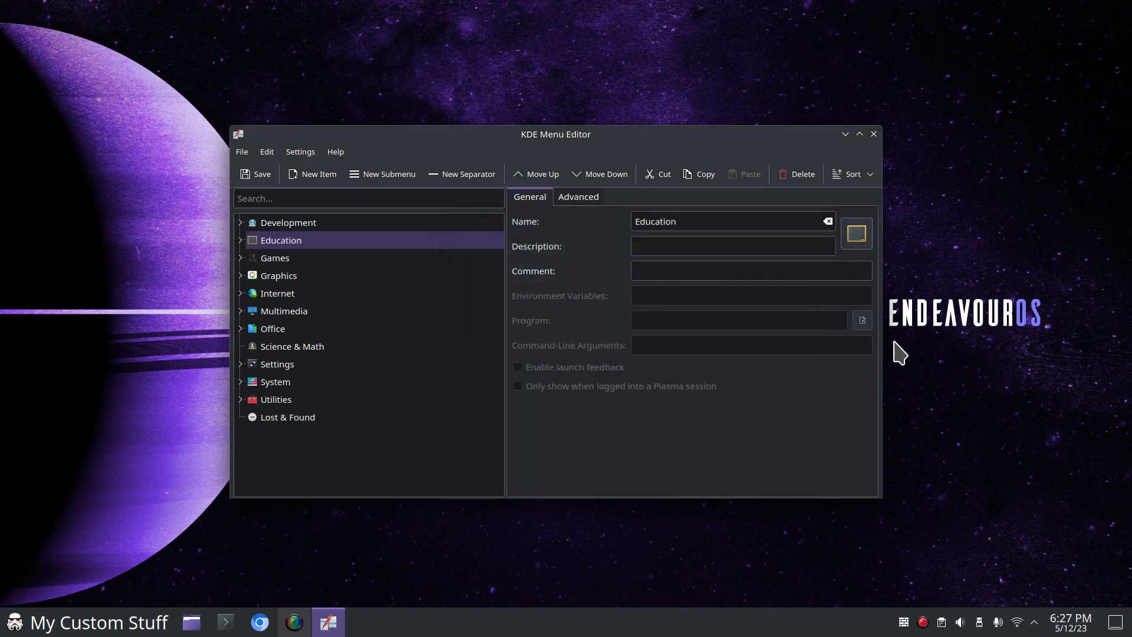
left_click(260, 174)
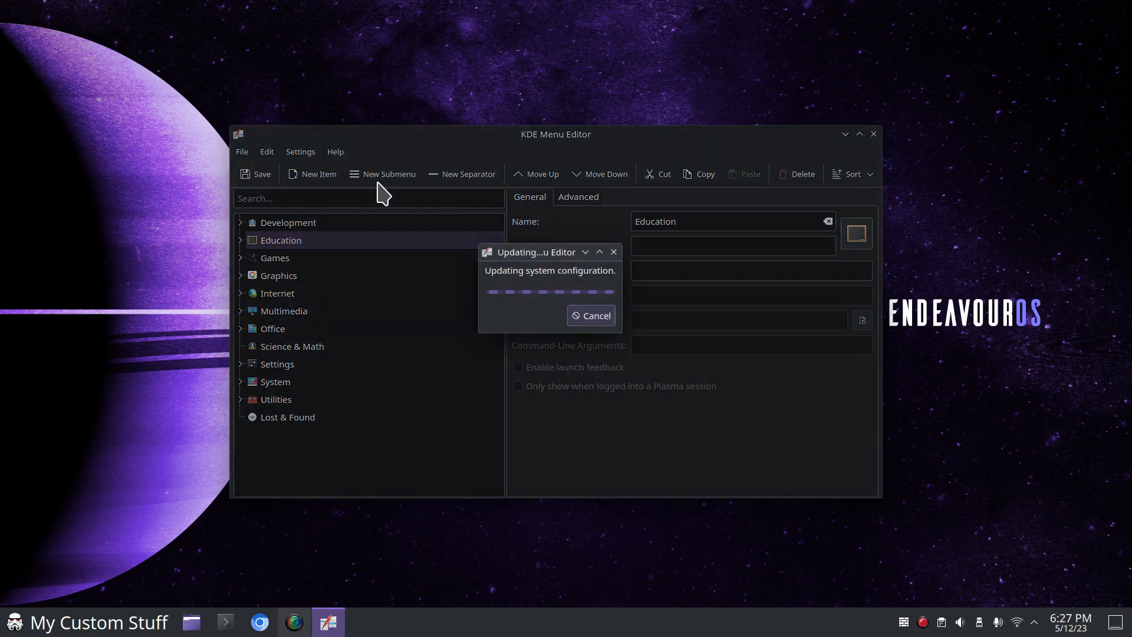
left_click(665, 272)
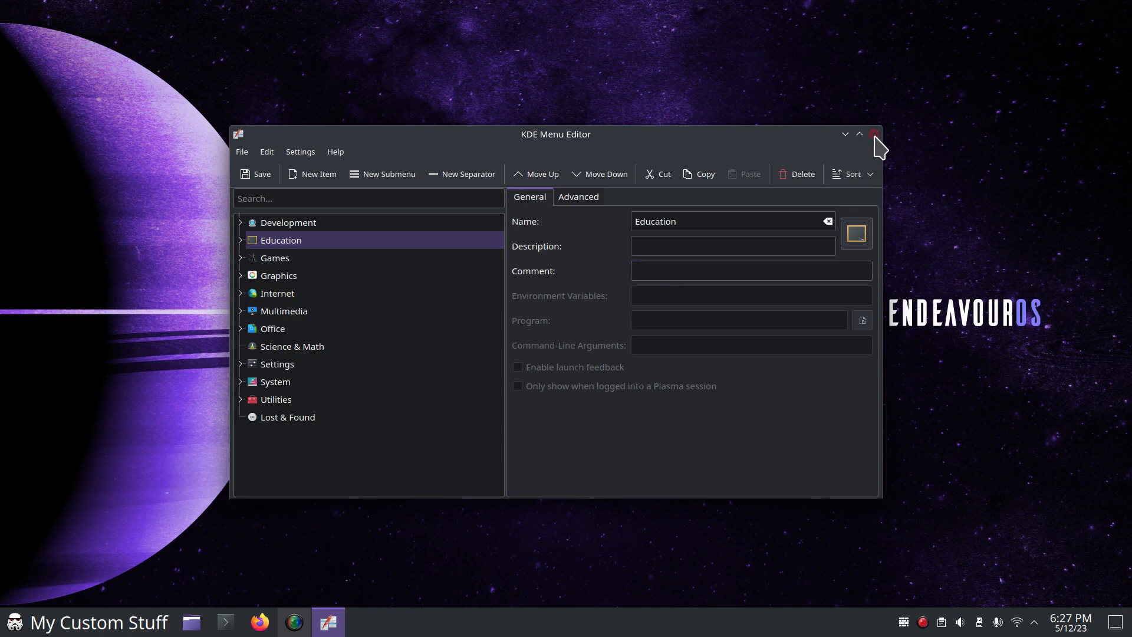
- Close the menu editor and check the Education and Development icons in the application launcher
left_click(873, 135)
left_click(15, 622)
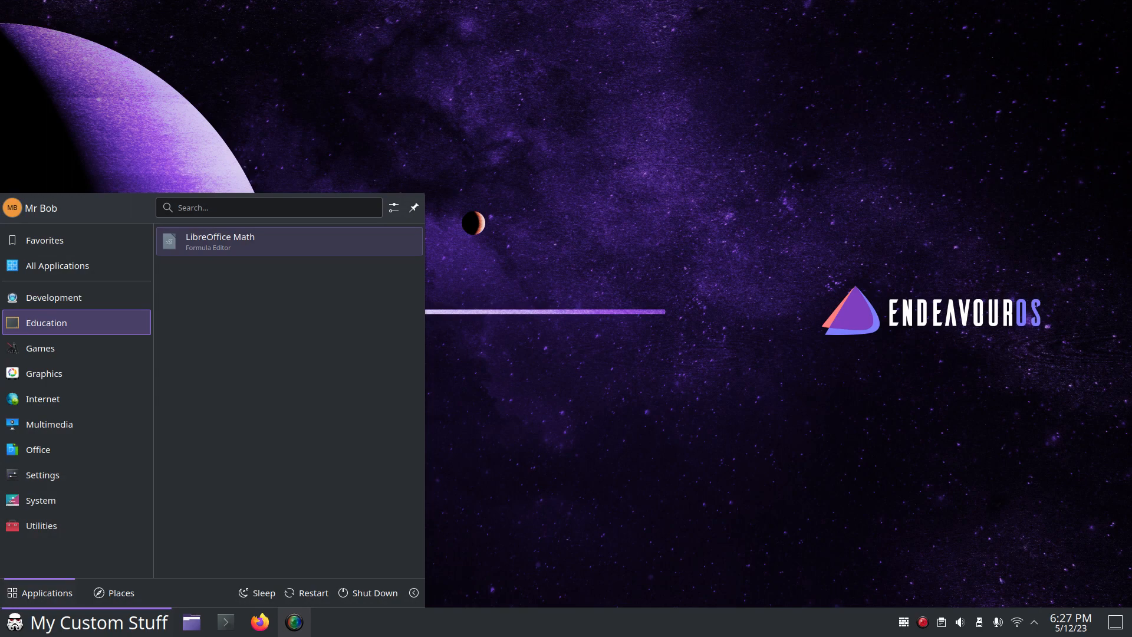
mouse_move(77, 298)
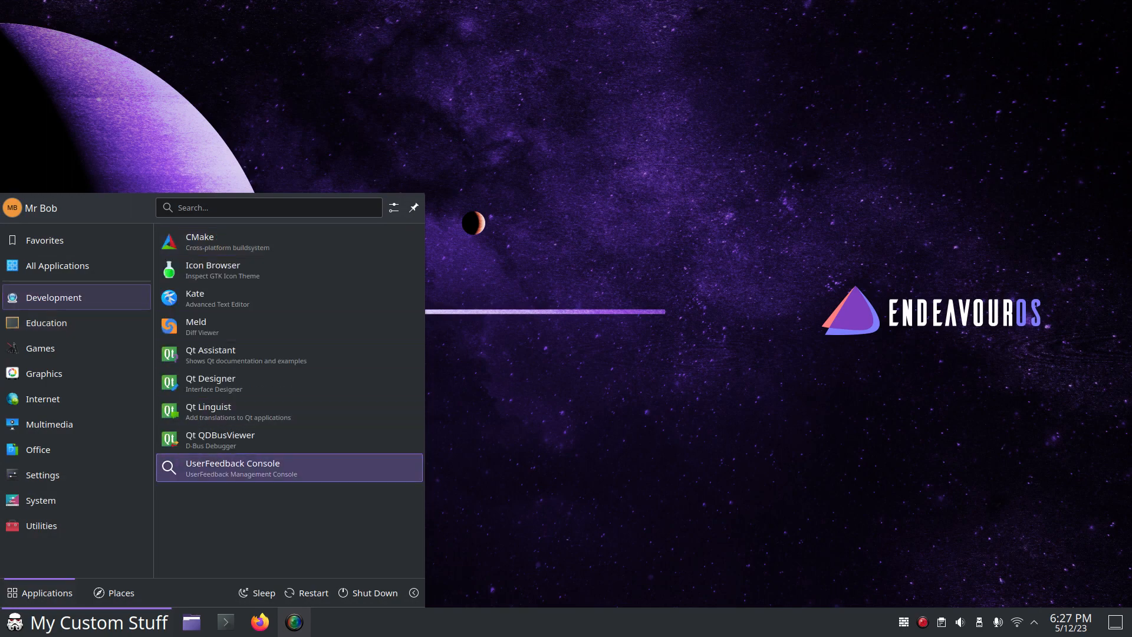
left_click(623, 414)
- Reopen the menu editor and open the icon chooser for the Education category
right_click(15, 622)
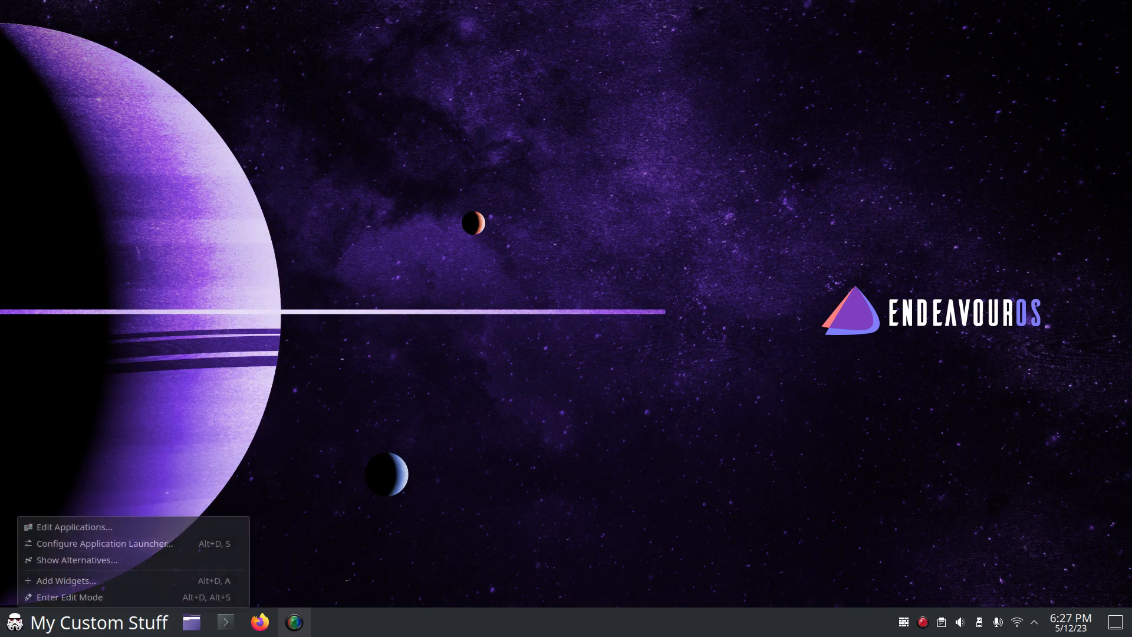
left_click(74, 526)
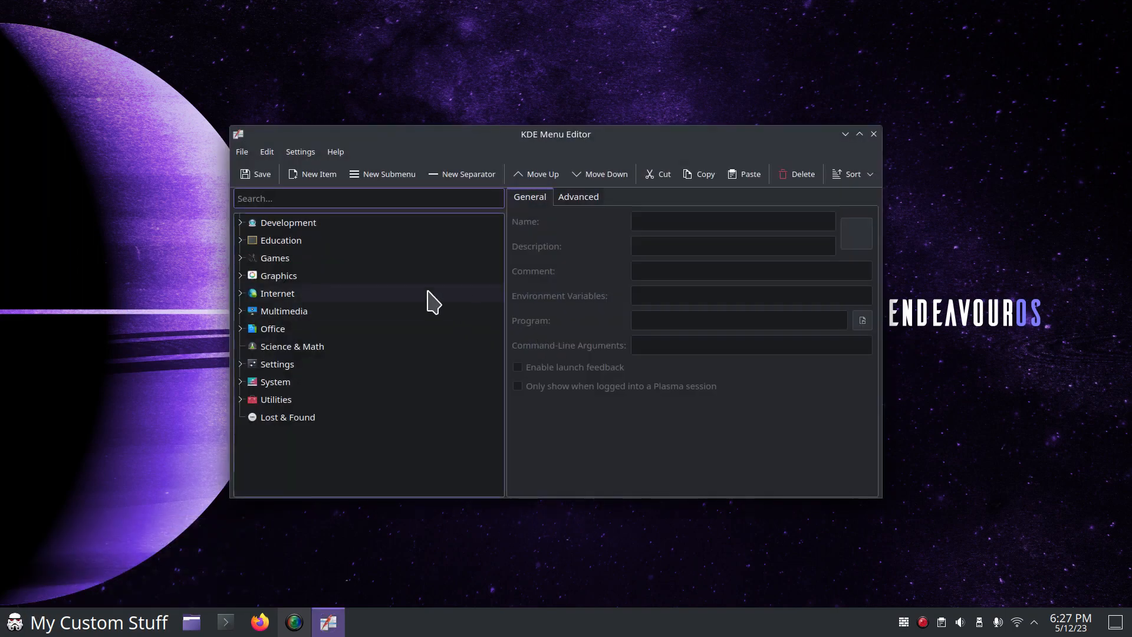
left_click(281, 240)
left_click(856, 234)
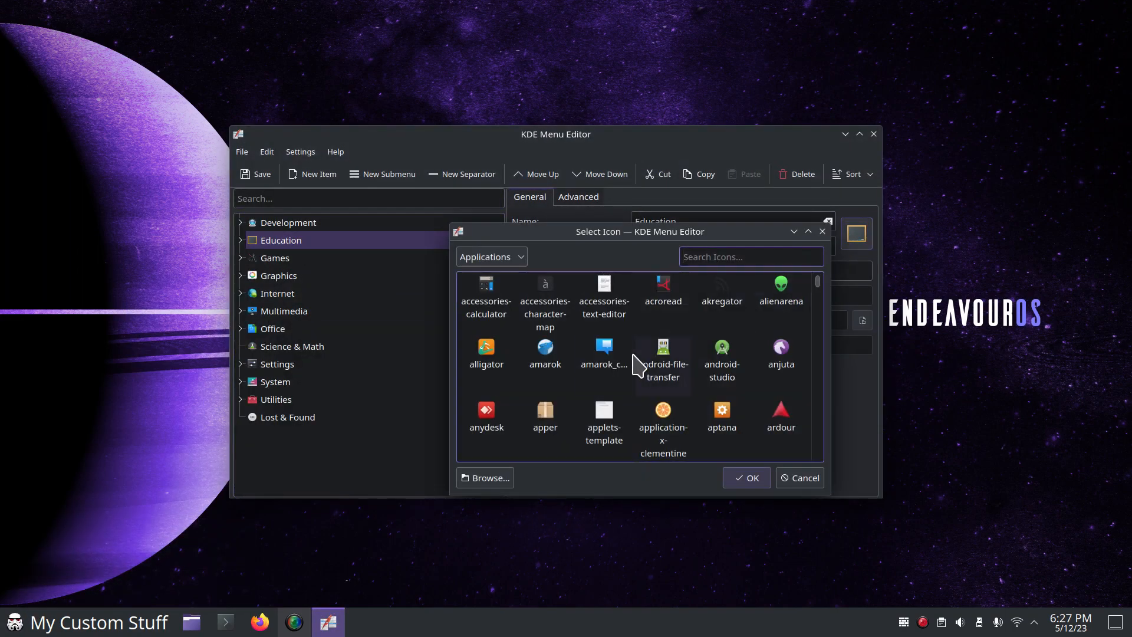
- Browse to the icons folder in Home and select iconfinder_cube_62723.png
left_click(493, 476)
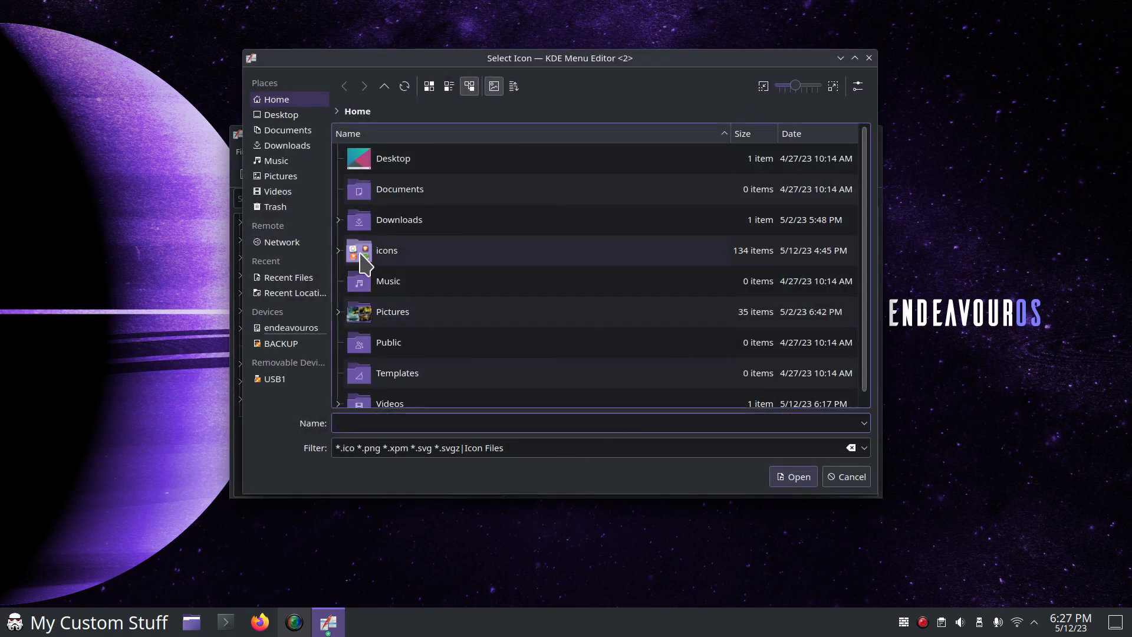
left_click(363, 254)
scroll(519, 312, "down", 6)
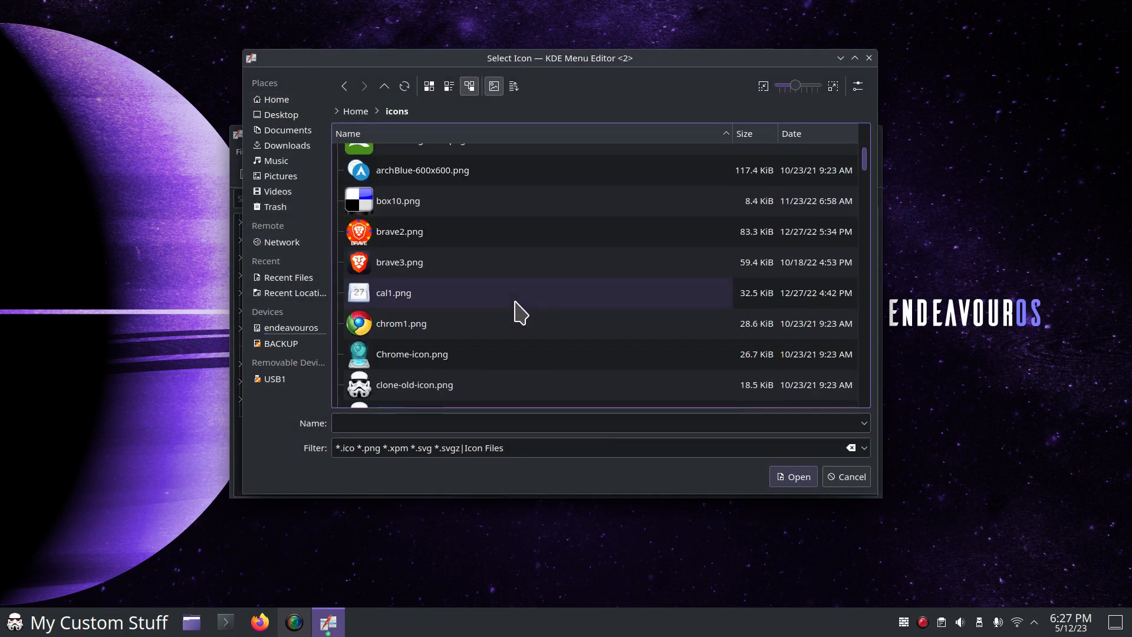
scroll(518, 312, "down", 8)
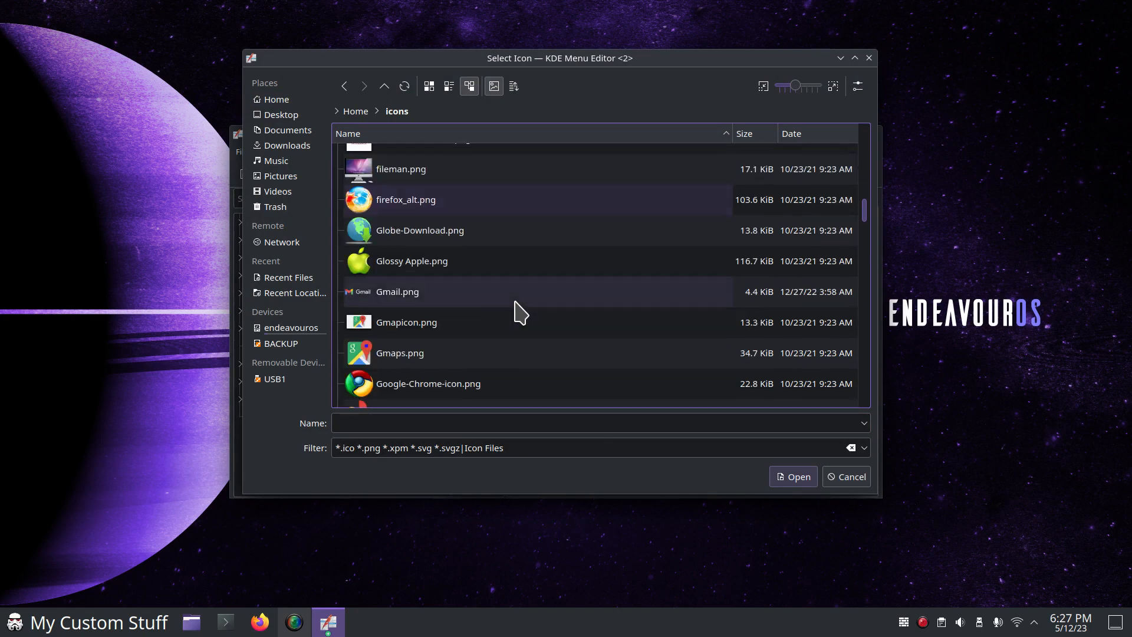
left_click(389, 319)
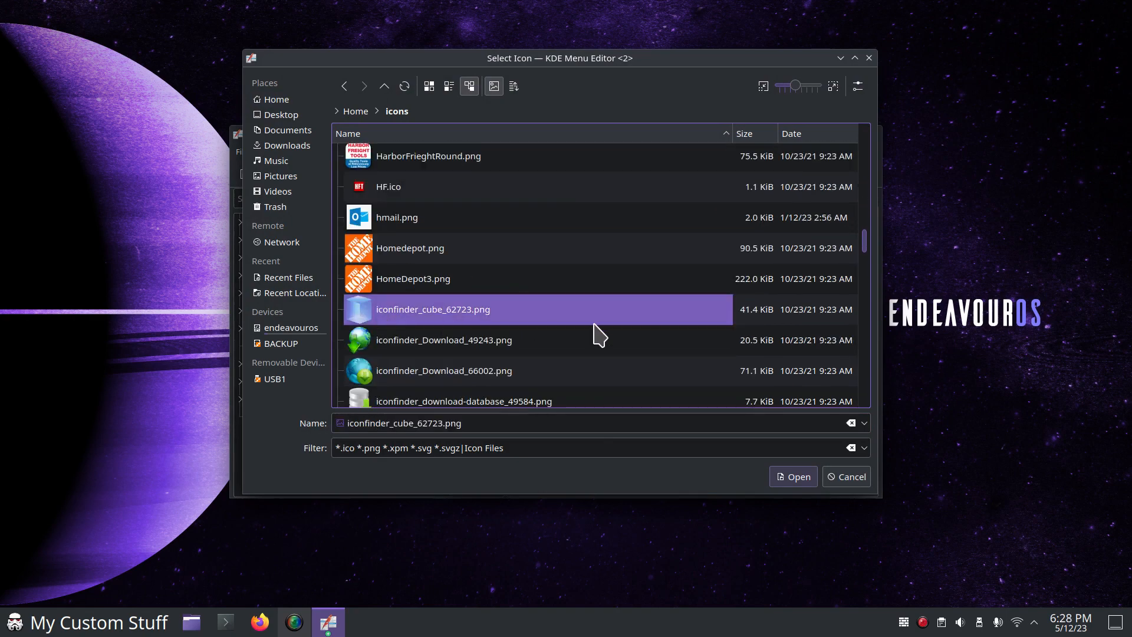
- Preview the selected cube image in Gwenview, examine it at different zoom levels, and close the viewer
right_click(427, 307)
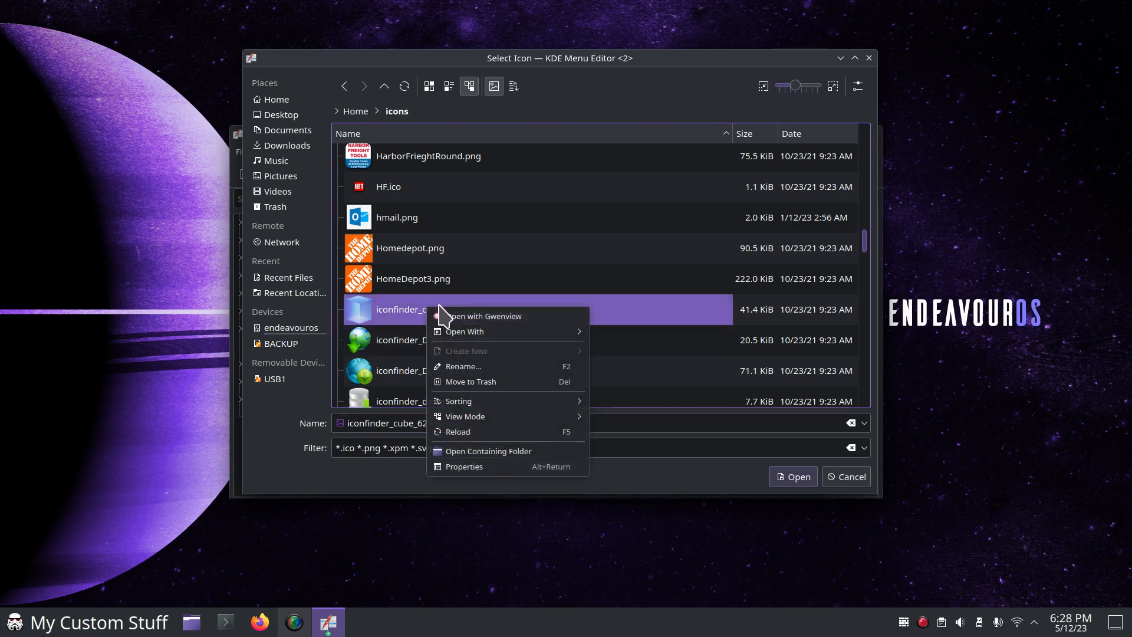
left_click(522, 318)
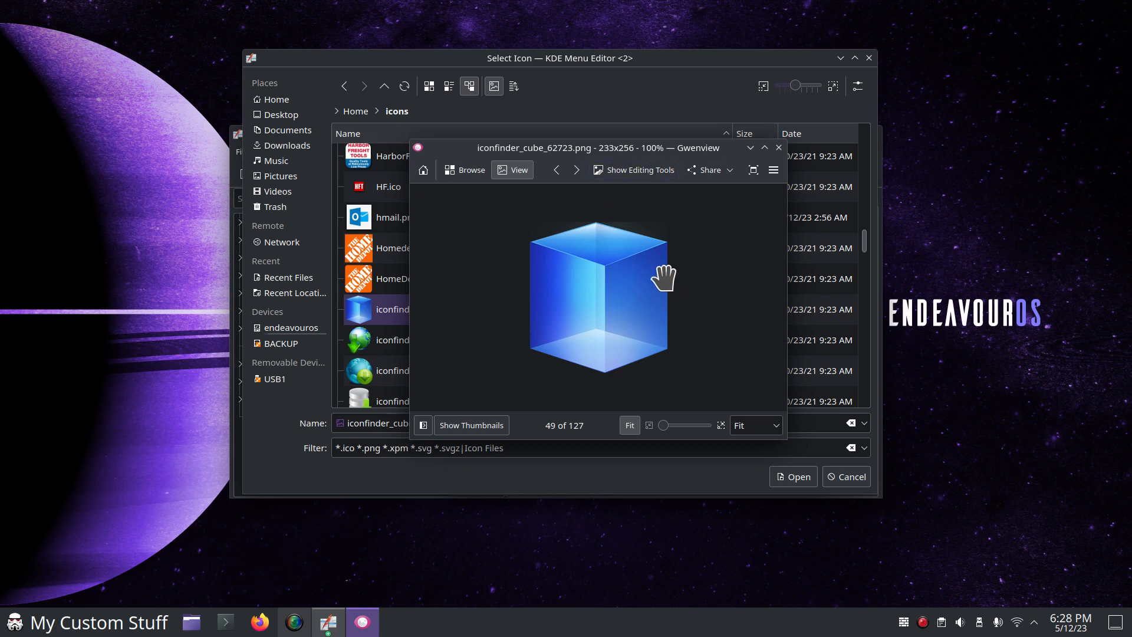
scroll(688, 291, "up", 4)
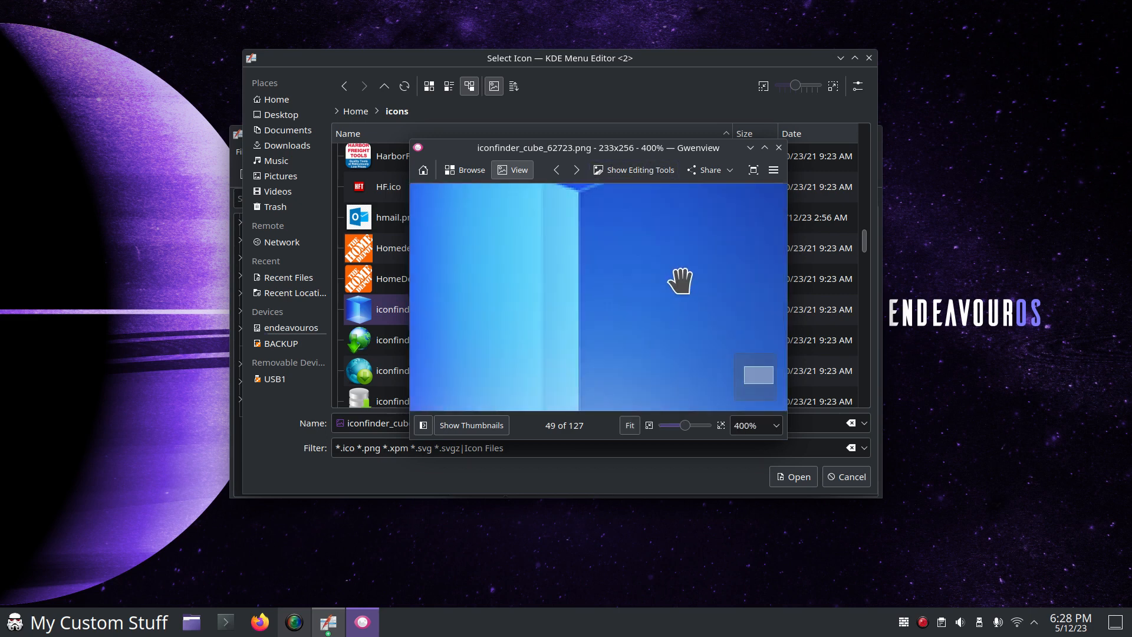
scroll(684, 283, "down", 2)
scroll(685, 283, "down", 1)
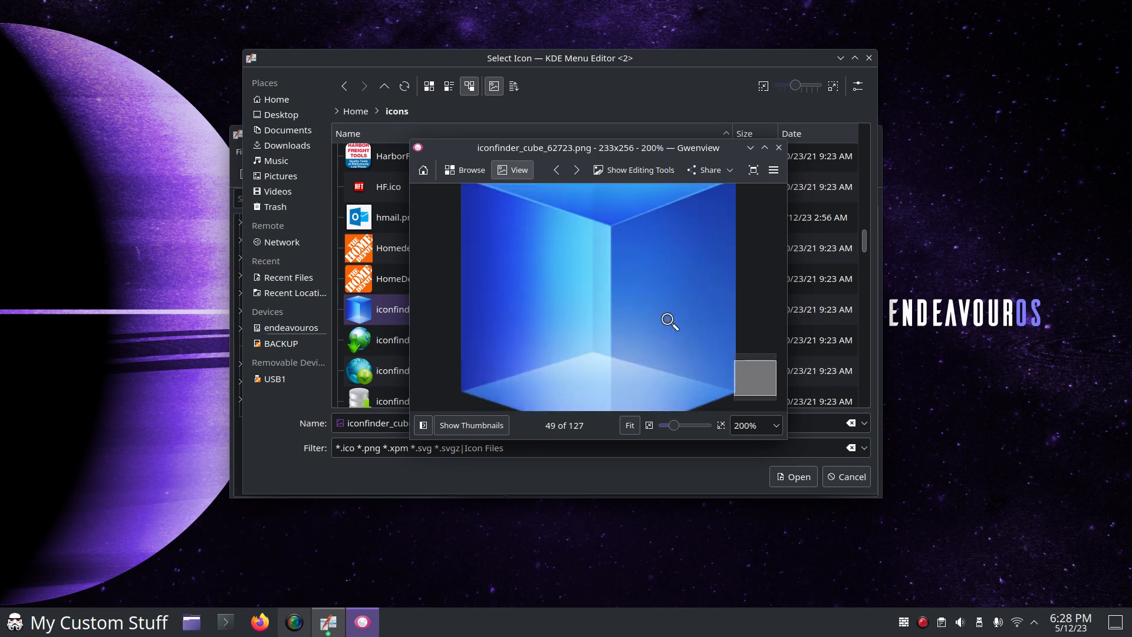
scroll(669, 320, "down", 1)
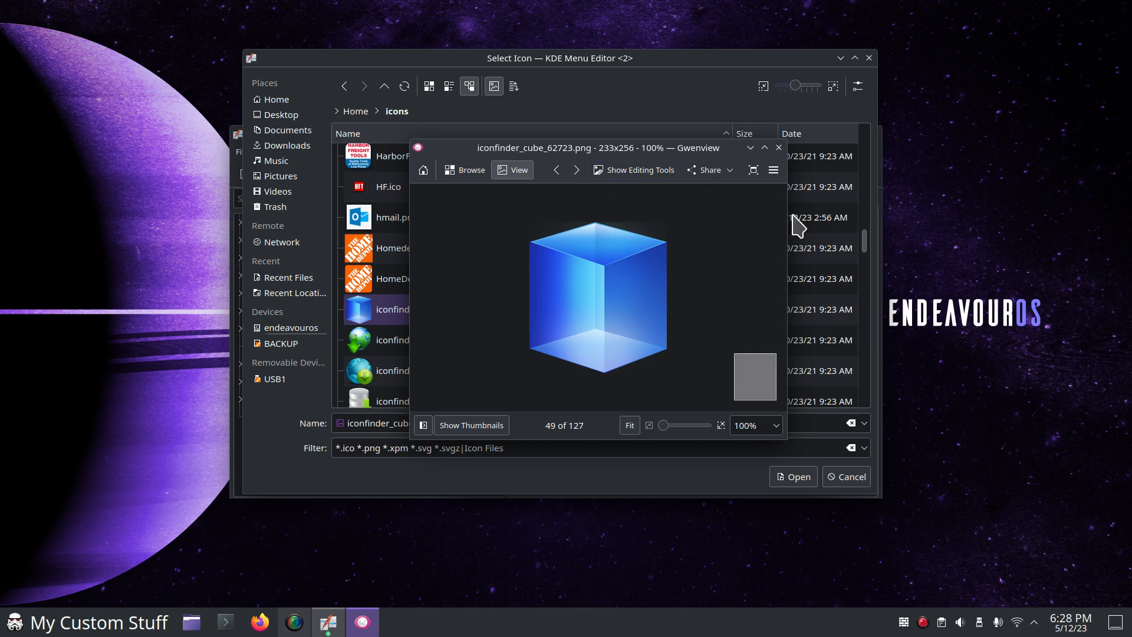
left_click(779, 147)
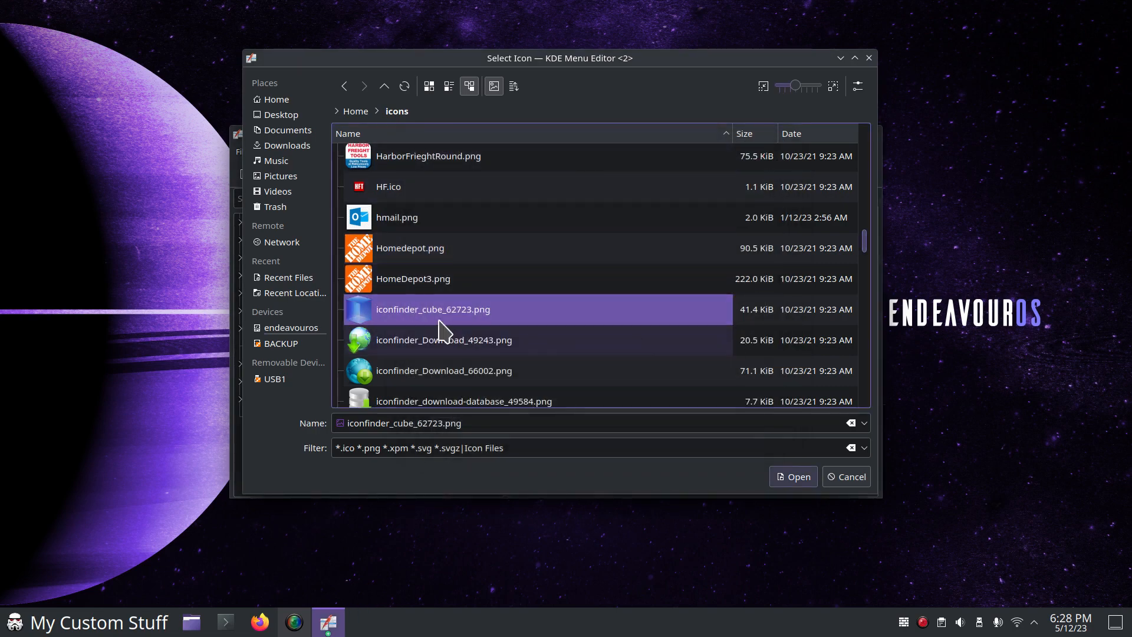
- Assign the selected cube image as the Education category's icon, then save the menu and close the editor
left_click(794, 478)
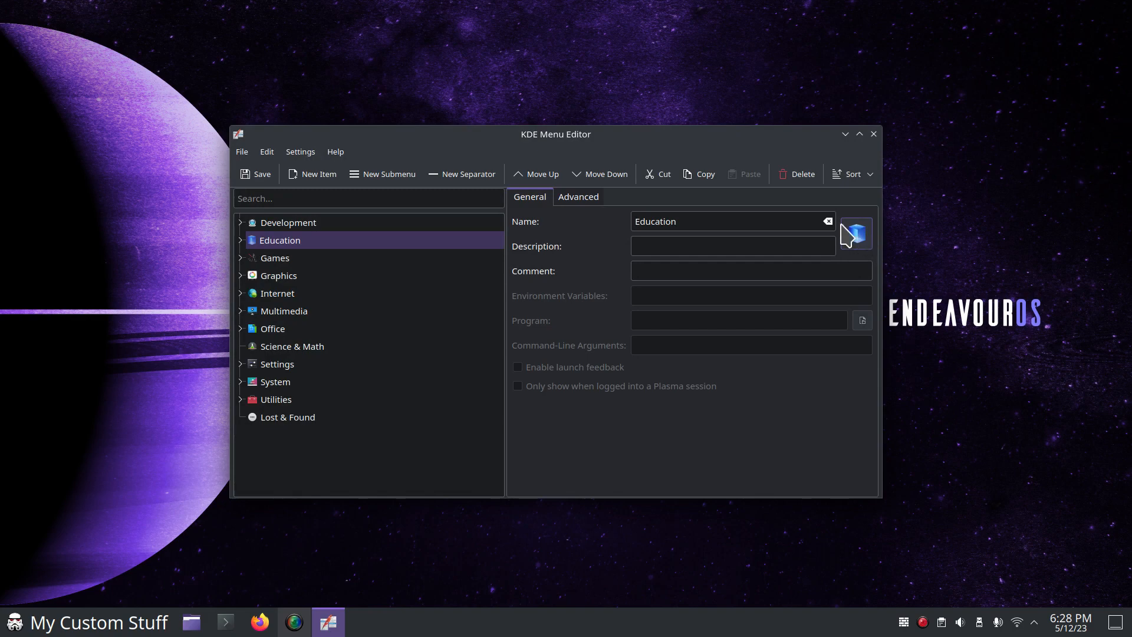
left_click(260, 174)
left_click(873, 135)
- Check the Education icon in the launcher, then launch AisleRiot Solitaire from Games and close it
left_click(15, 622)
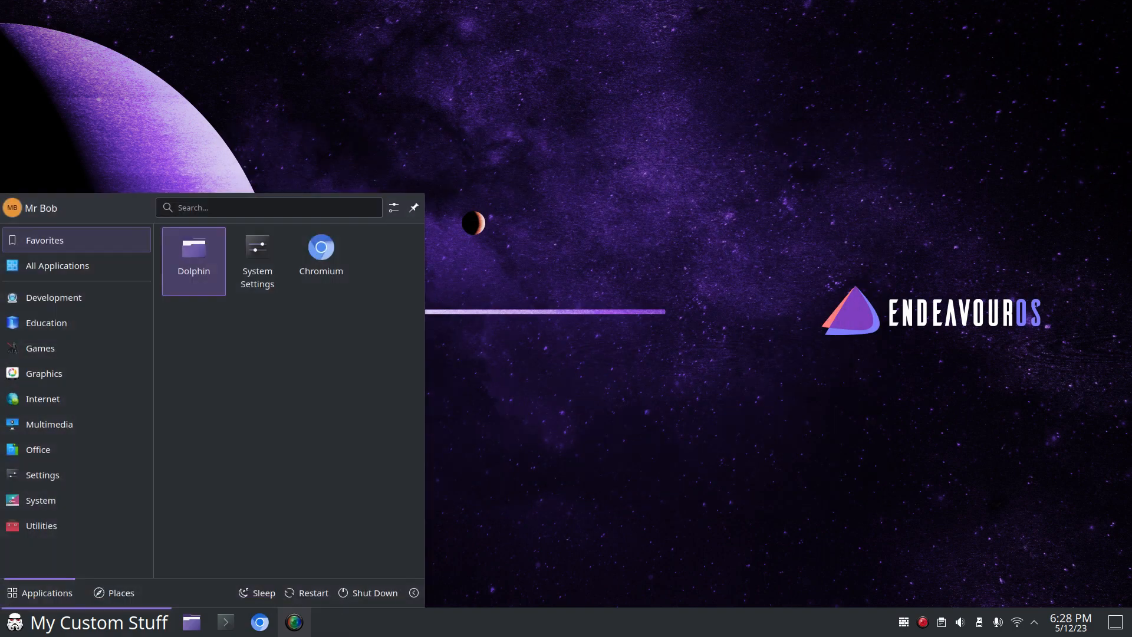
mouse_move(77, 322)
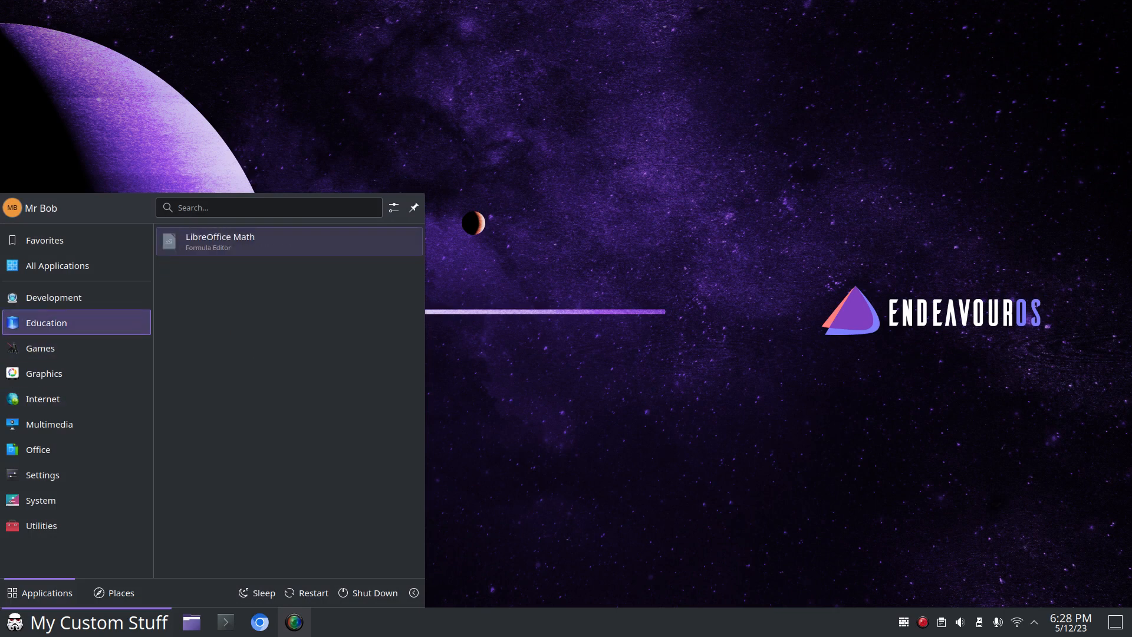
mouse_move(77, 347)
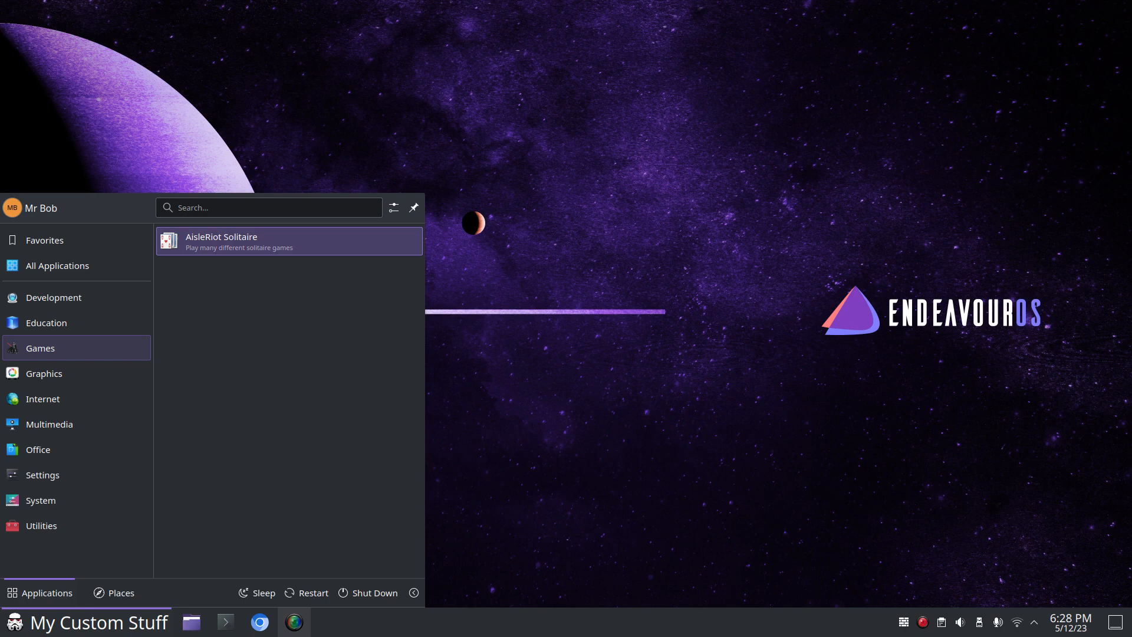
left_click(265, 244)
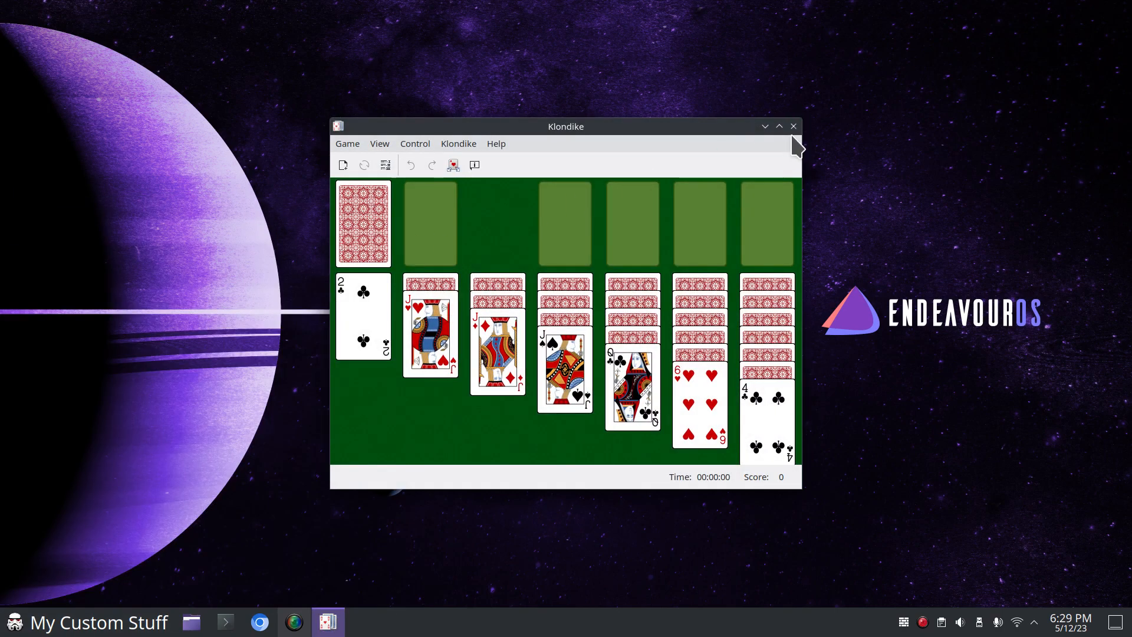
left_click(793, 126)
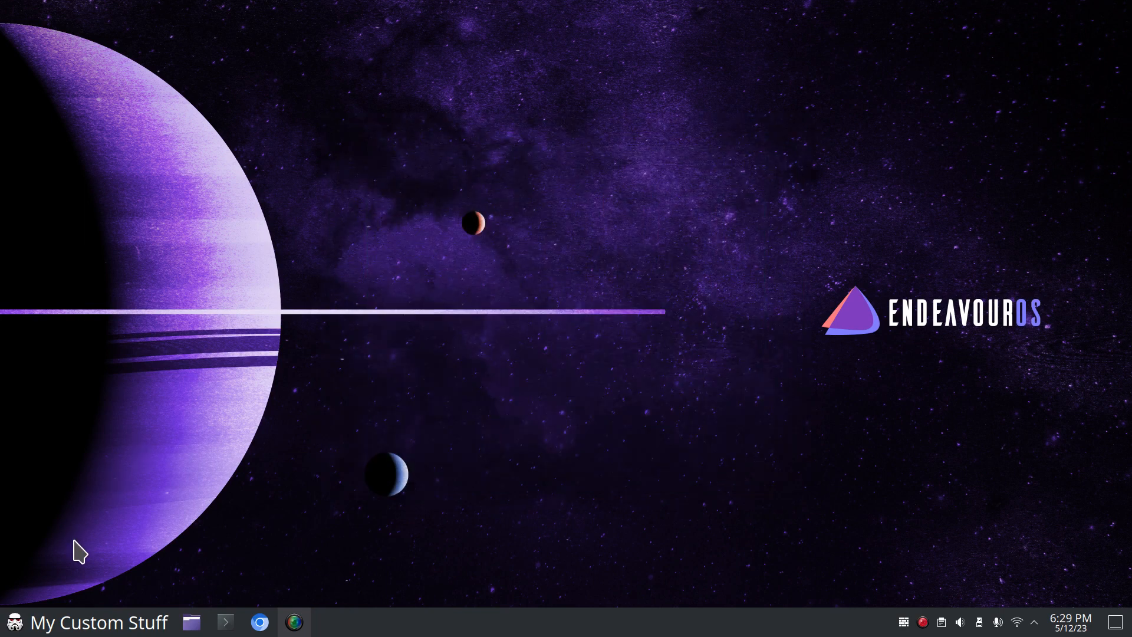
- Reopen the menu editor and expand the Games category
right_click(15, 622)
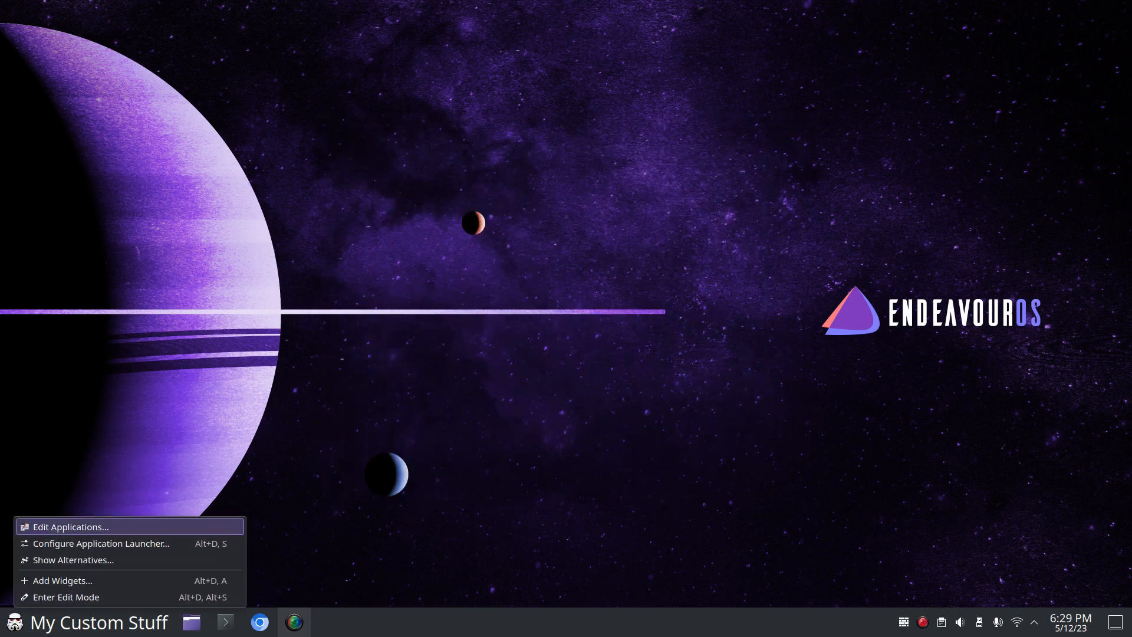
left_click(41, 527)
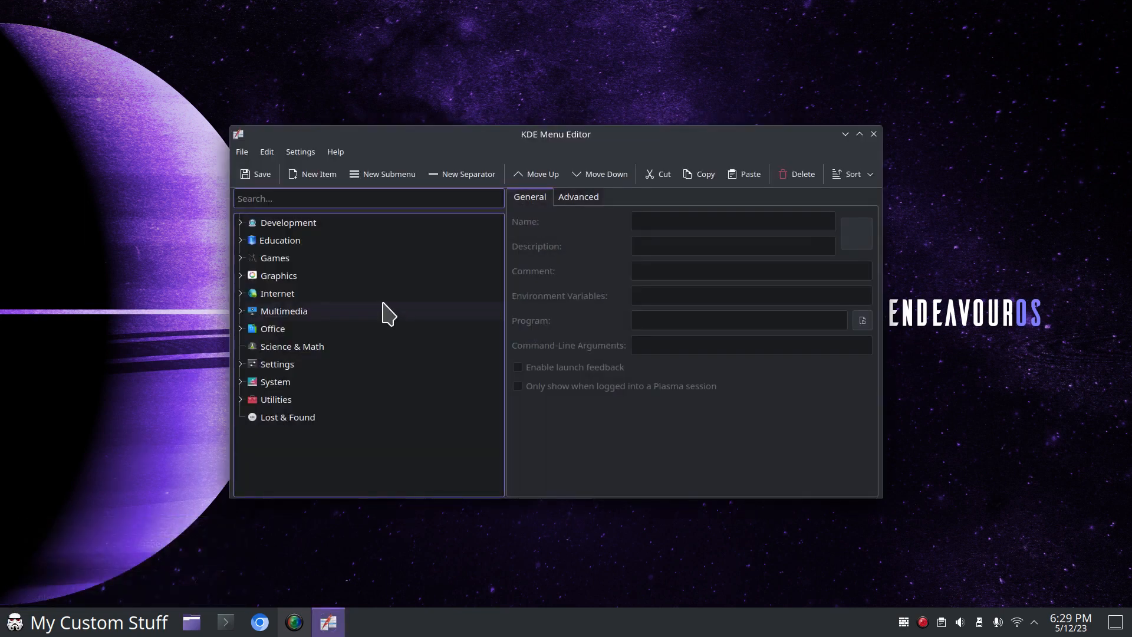
left_click(241, 258)
- Look through the Games subcategories and expand Card Games to see the applications inside it
left_click(306, 276)
left_click(305, 293)
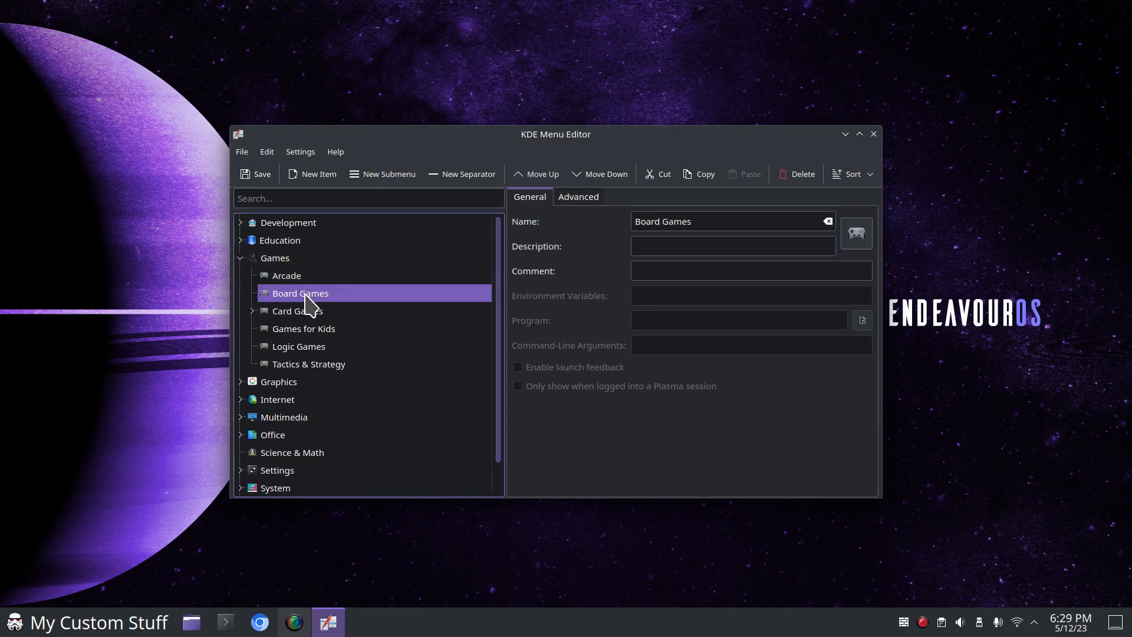
left_click(302, 311)
left_click(299, 329)
left_click(298, 346)
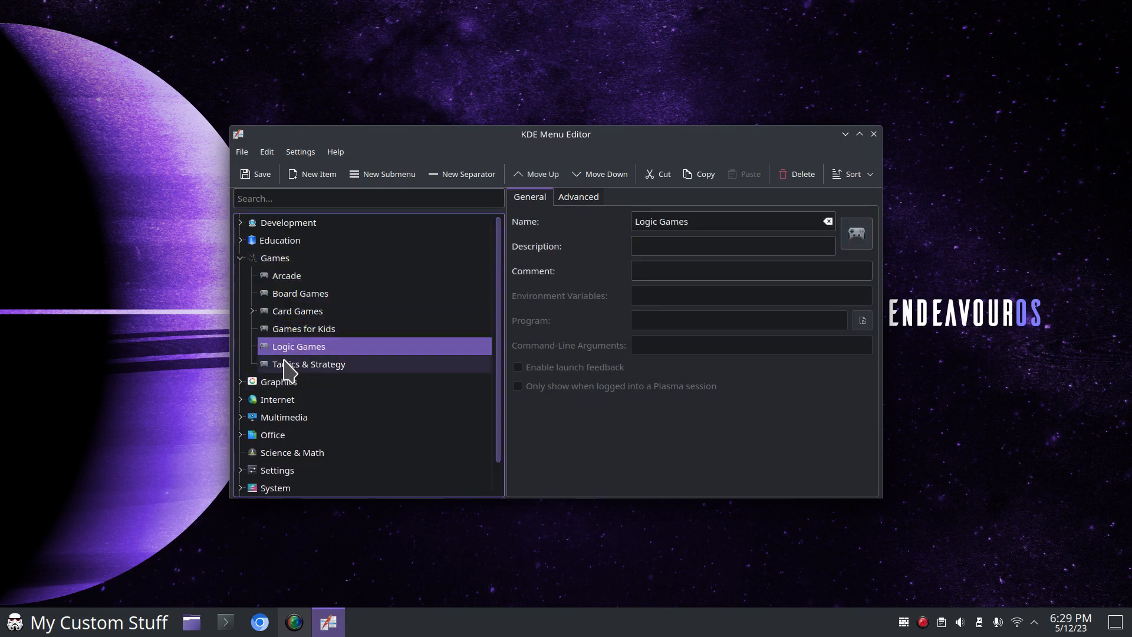
left_click(253, 311)
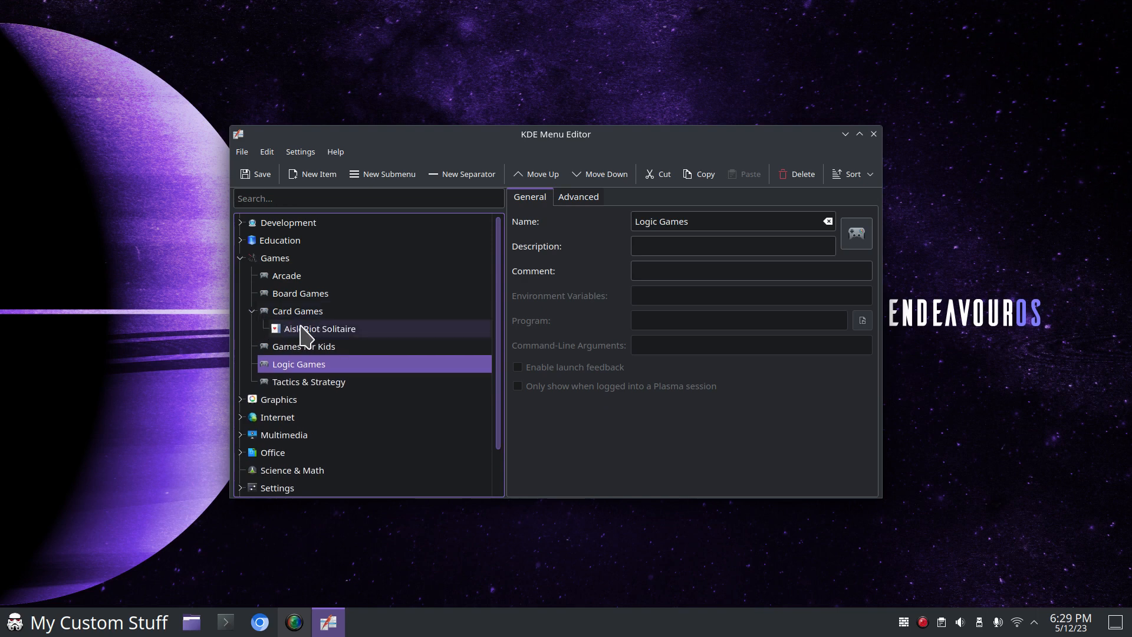
left_click(292, 311)
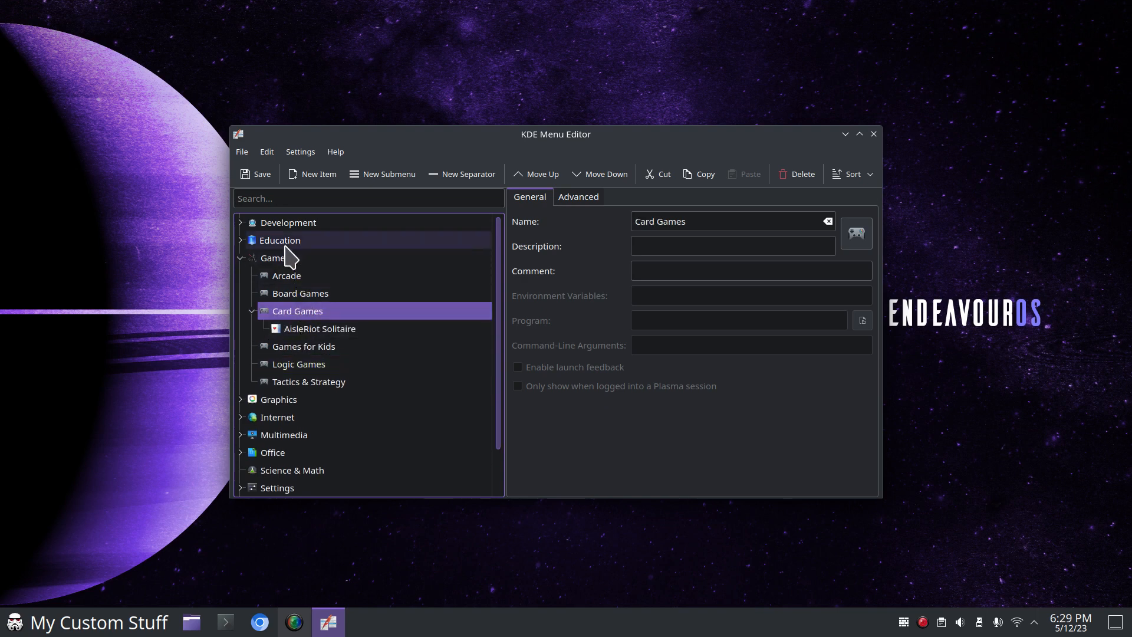
- Select the Games category and copy its name
left_click(259, 262)
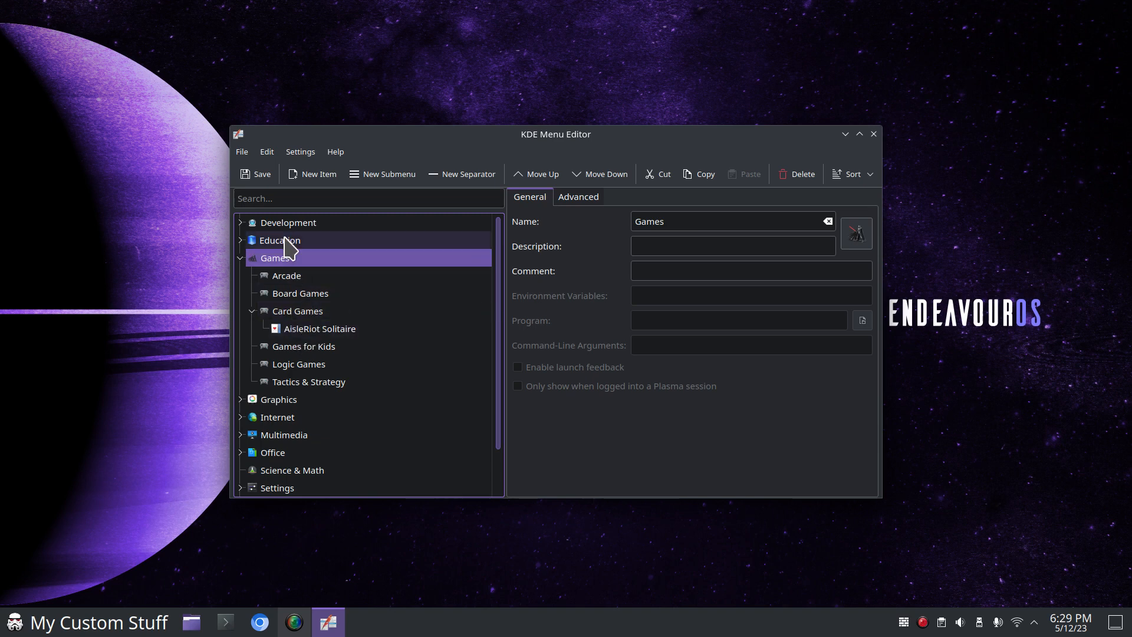
left_click_drag(674, 215, 630, 215)
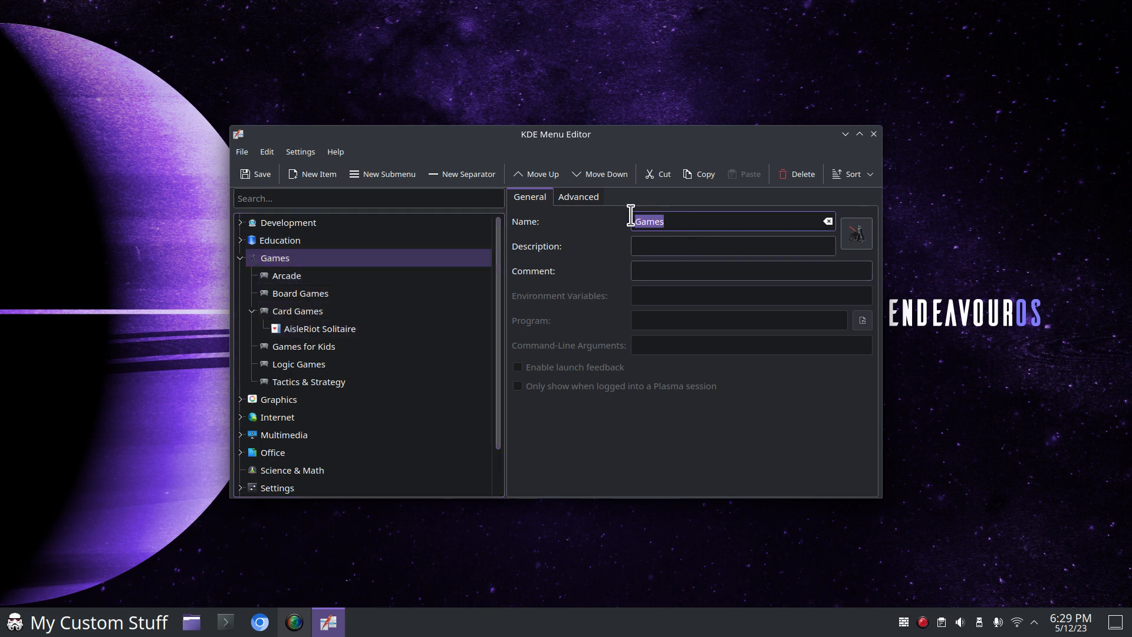
right_click(644, 221)
left_click(686, 284)
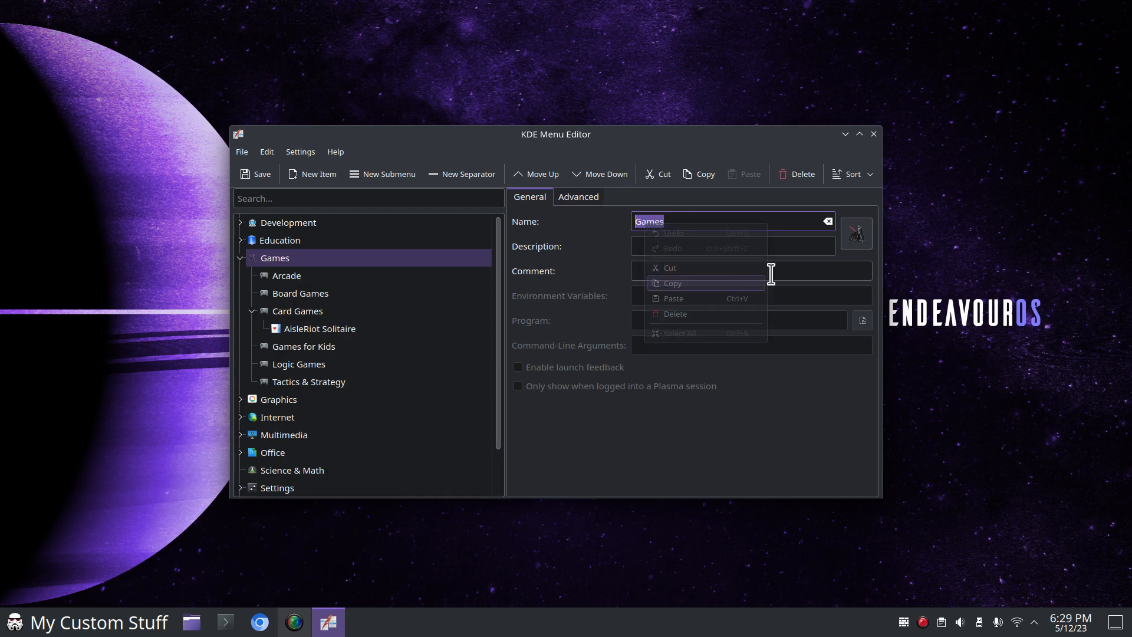
- Search all icon categories for "Games" and assign the game controller icon to the Games category
left_click(864, 243)
right_click(710, 258)
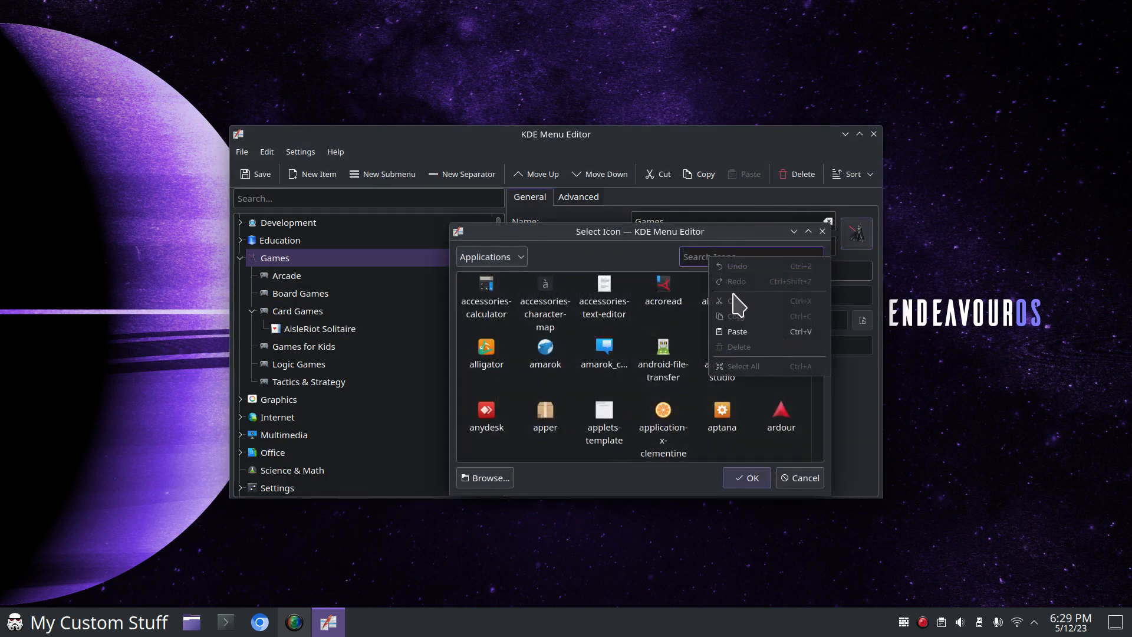
left_click(760, 334)
left_click(496, 259)
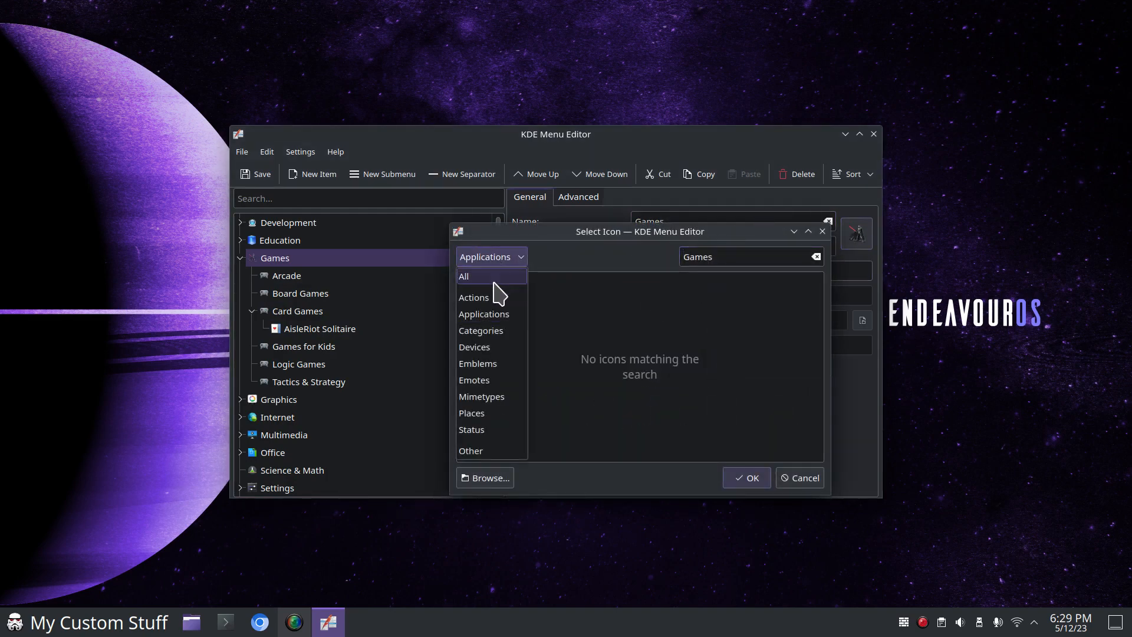
left_click(495, 280)
left_click(490, 295)
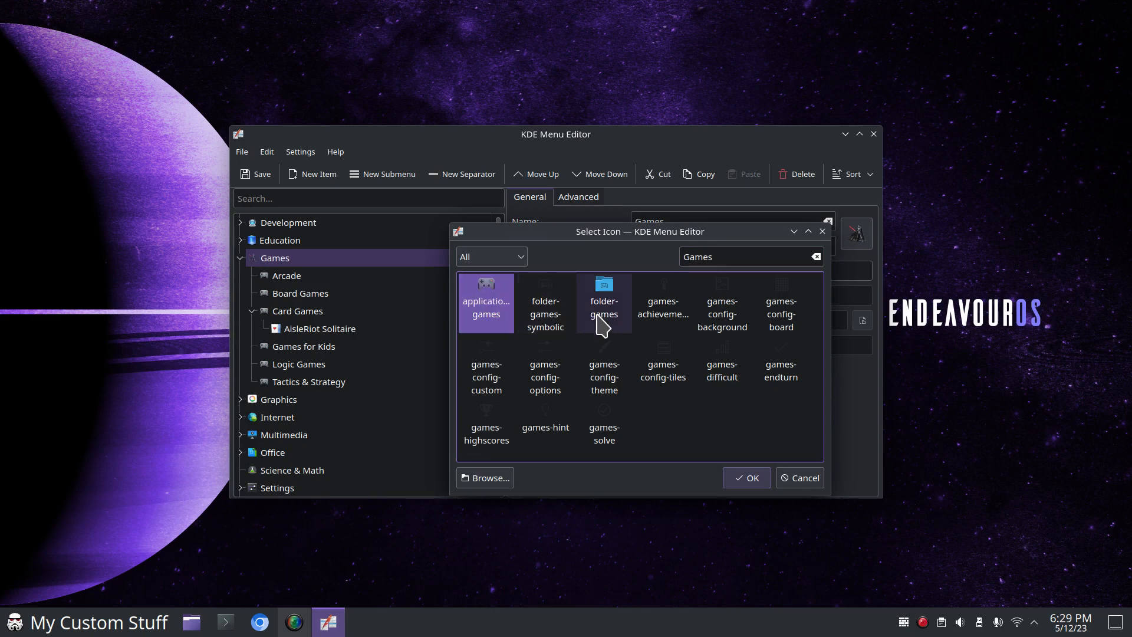
left_click(749, 479)
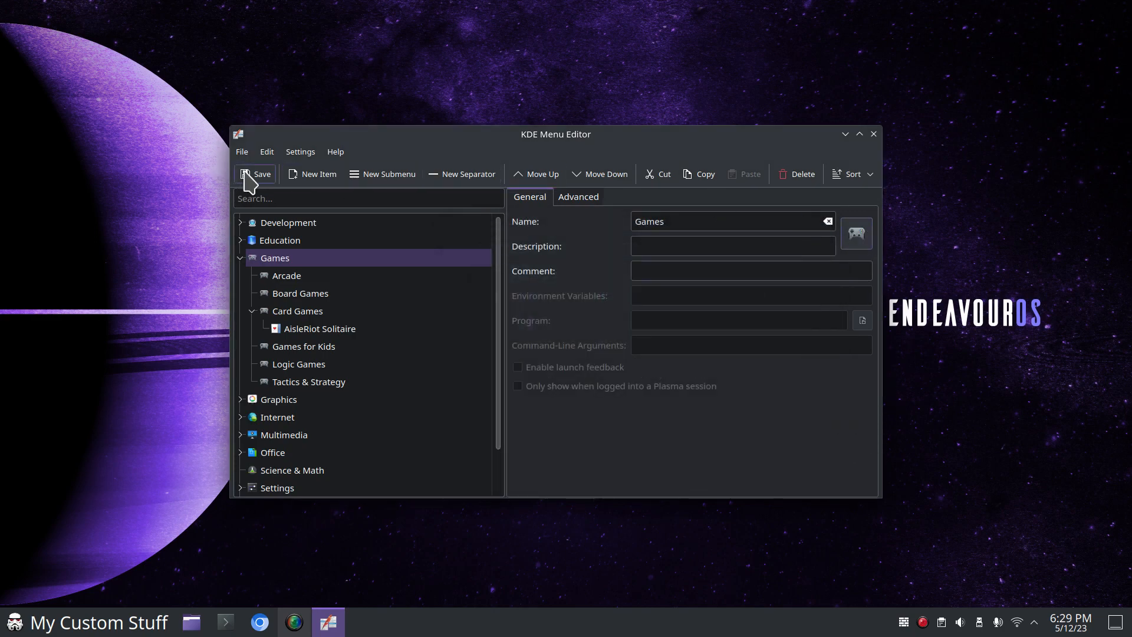
- Save the menu changes, close the editor and check the Games icon in the launcher
left_click(257, 173)
left_click(873, 133)
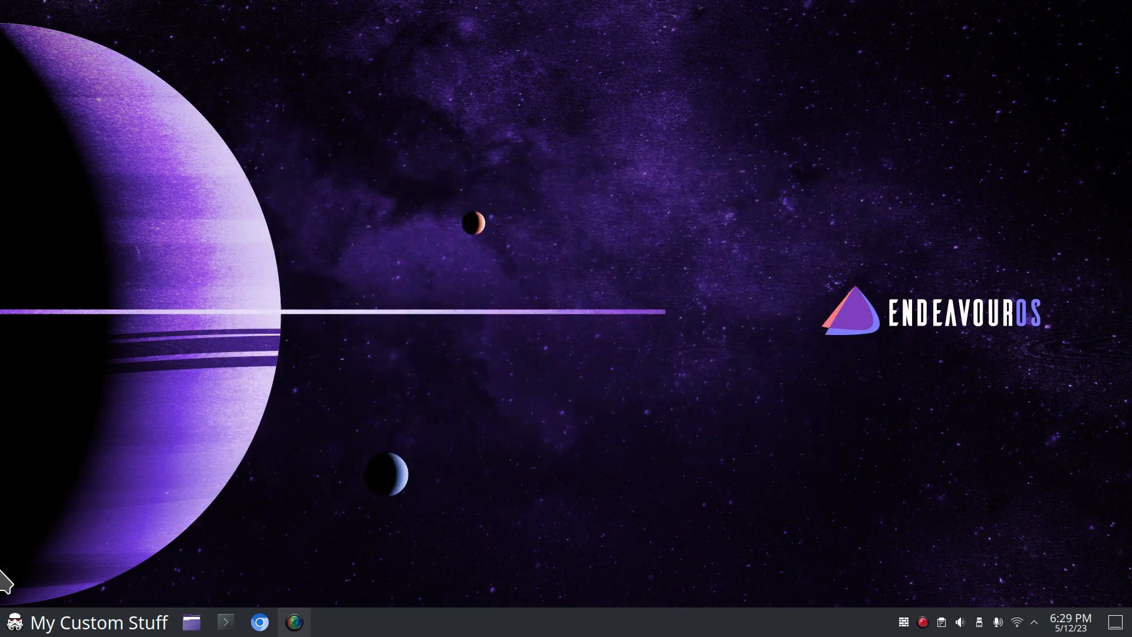
left_click(14, 623)
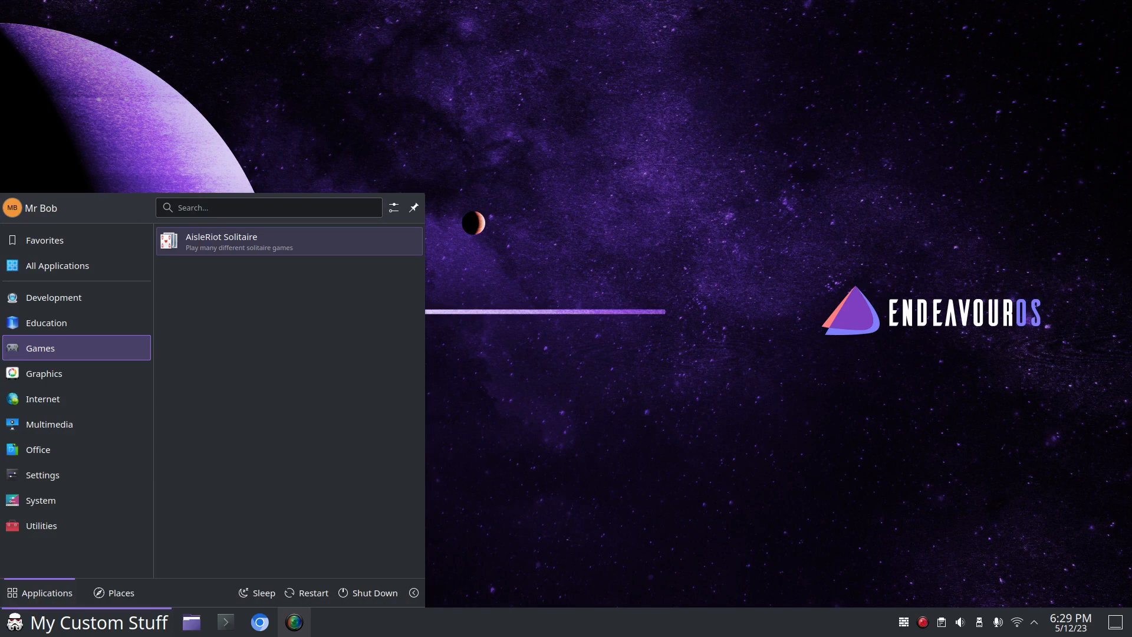
left_click(570, 399)
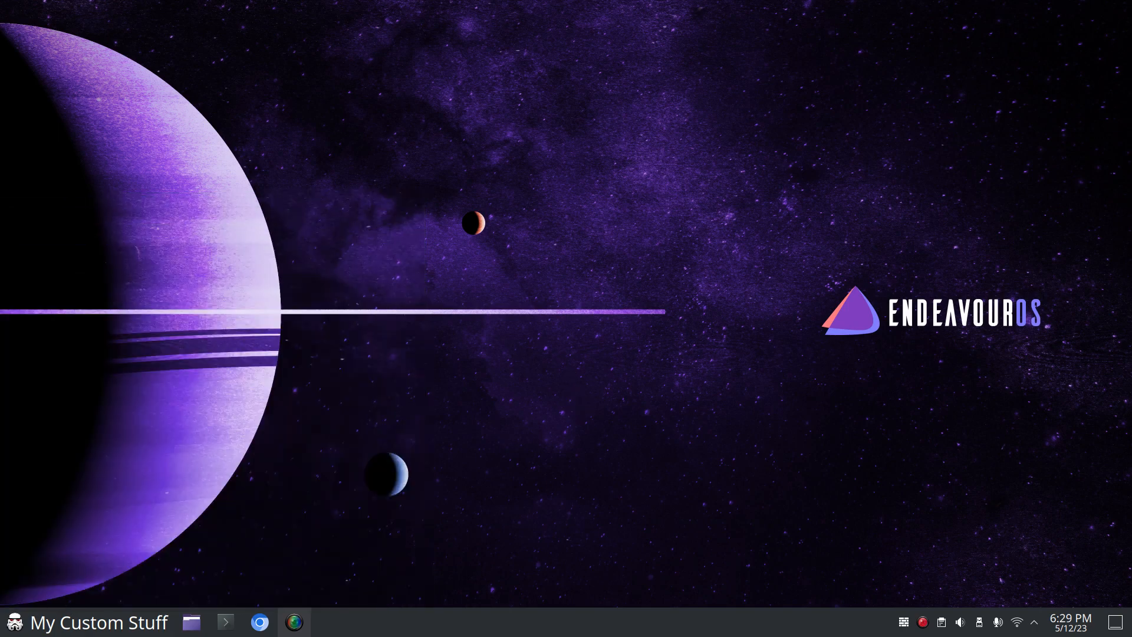
- Reopen the menu editor and browse to the icons folder in Home for a custom Games category icon
right_click(15, 623)
left_click(42, 525)
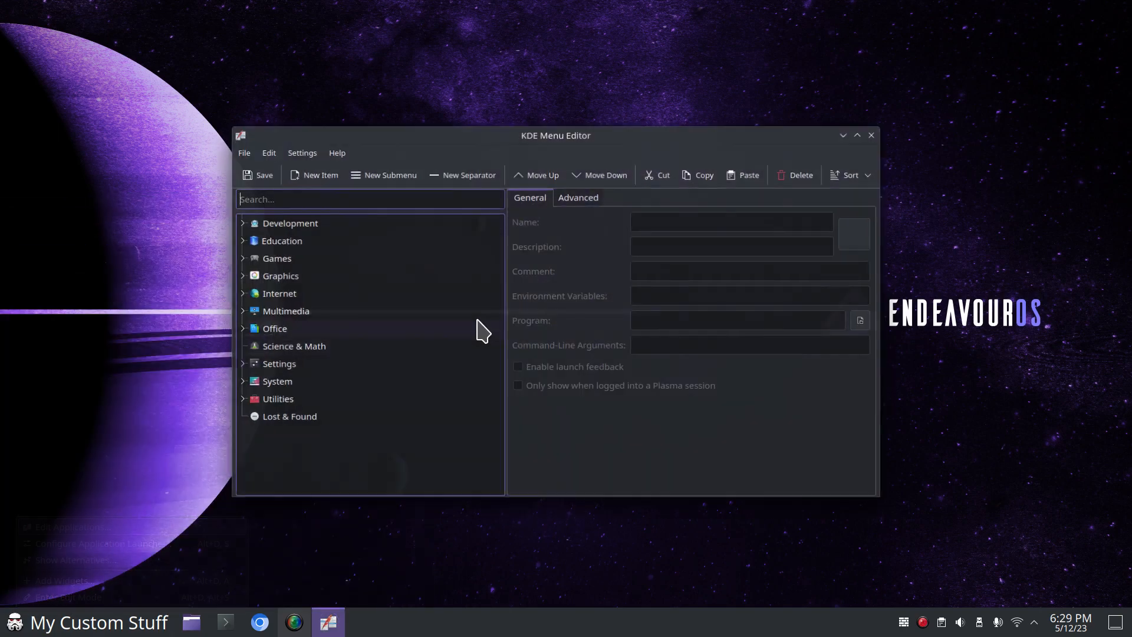
left_click(255, 259)
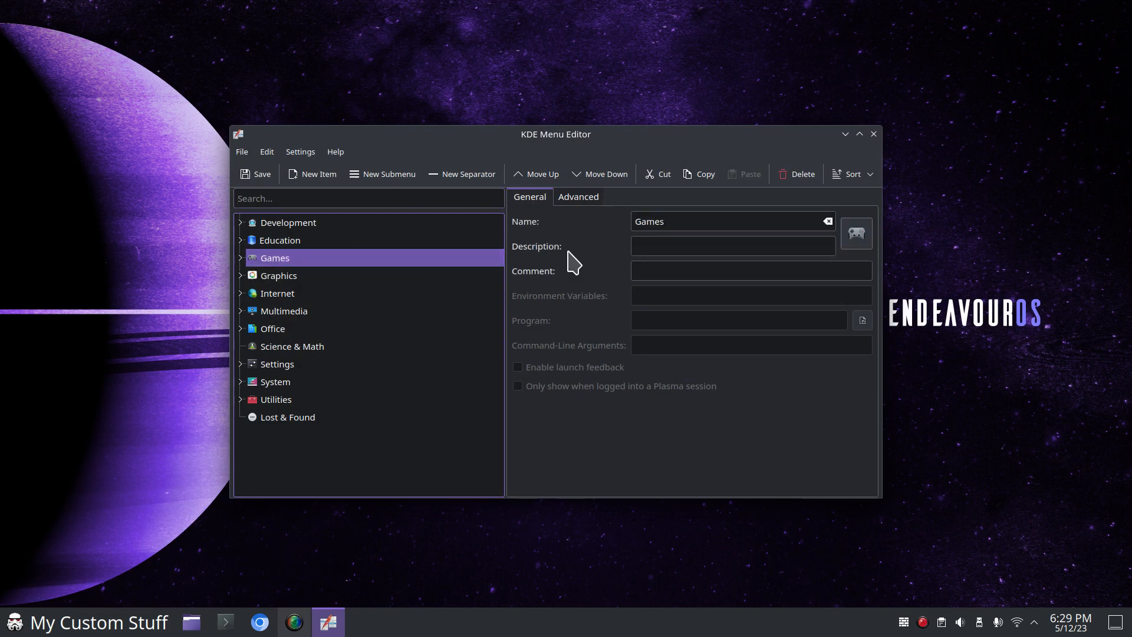
left_click(852, 242)
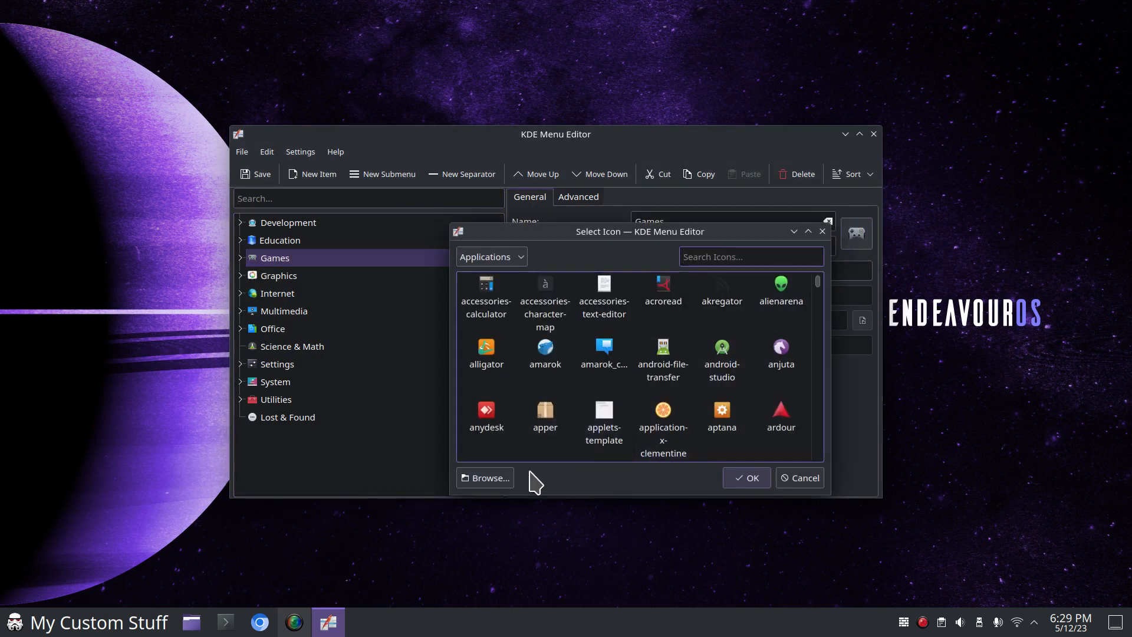
left_click(487, 479)
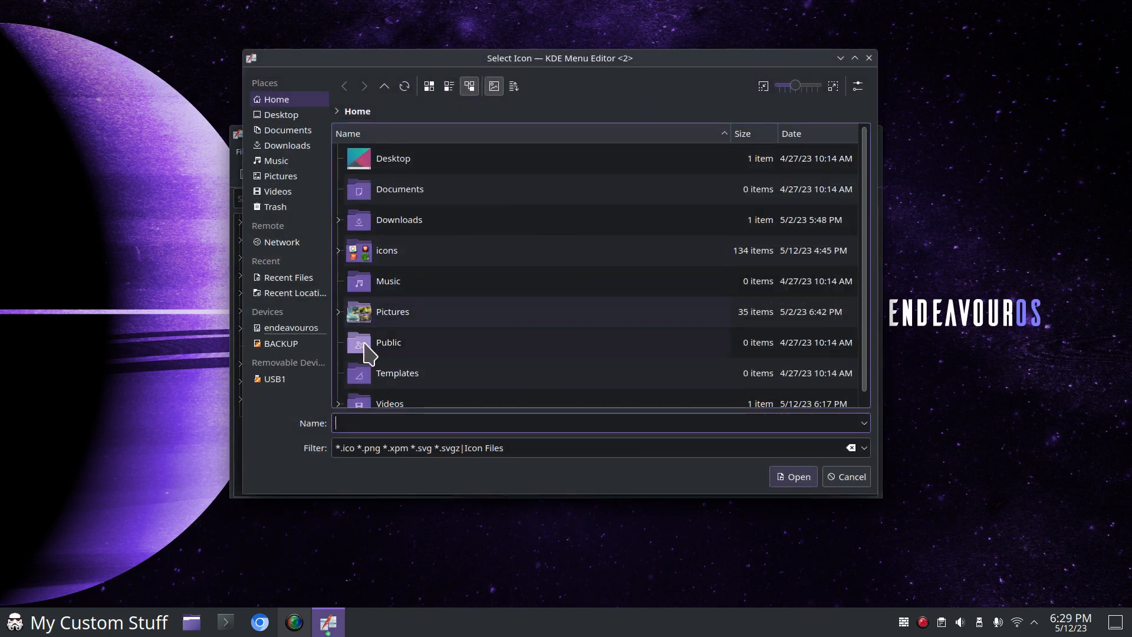
double_click(365, 265)
- Look through the icons folder and select DarthVaderSaber.png
scroll(560, 311, "down", 5)
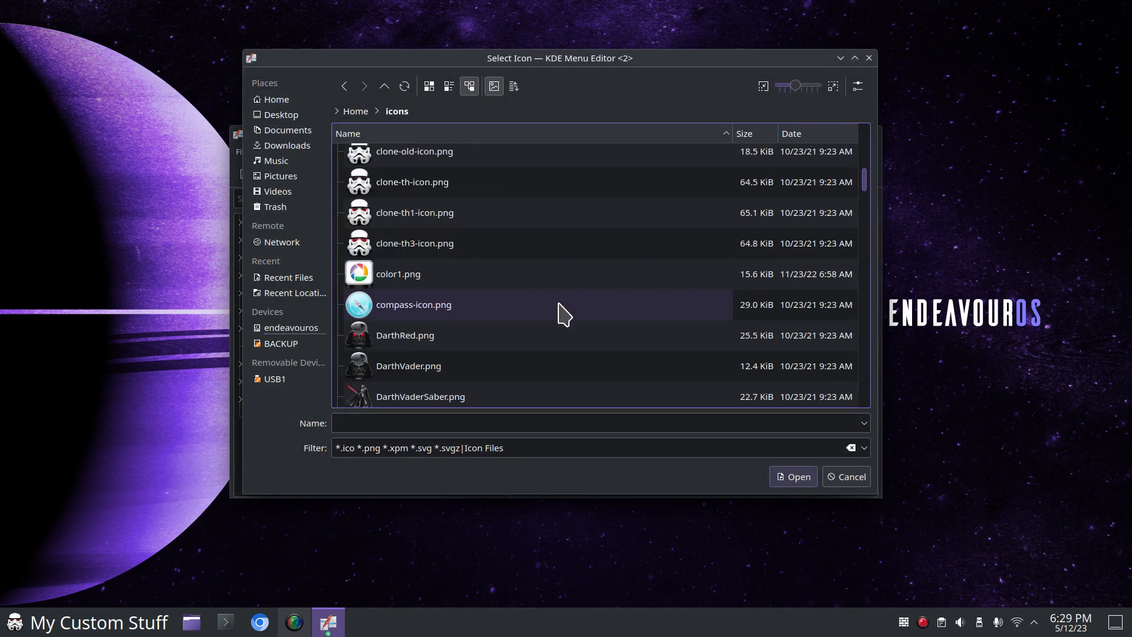
scroll(563, 314, "down", 3)
scroll(525, 301, "up", 2)
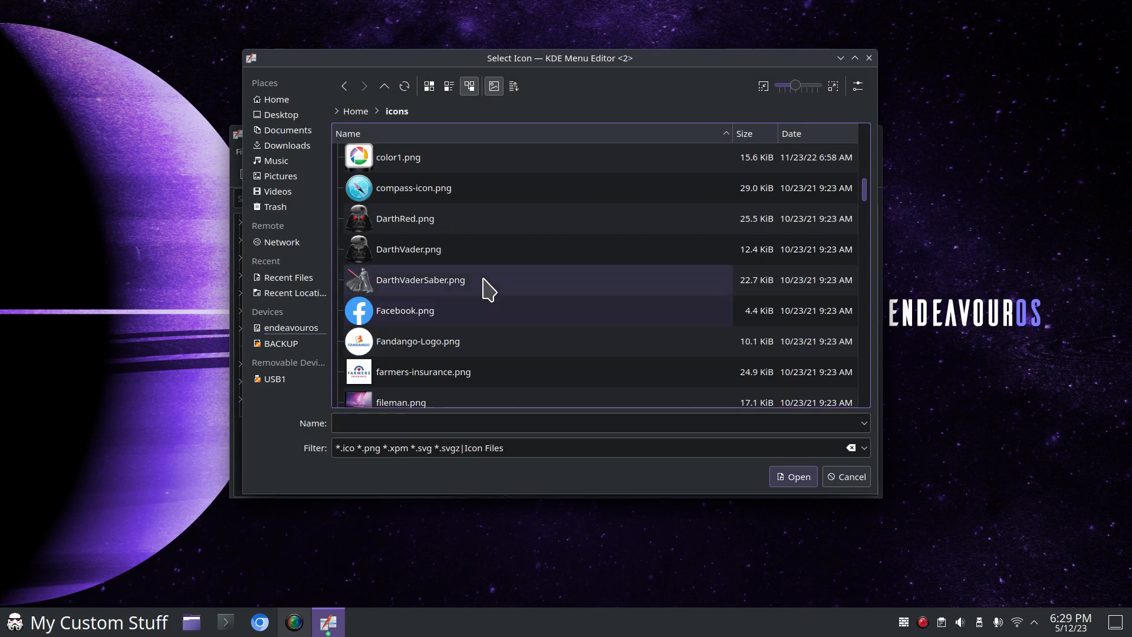
scroll(607, 322, "down", 6)
scroll(606, 321, "down", 3)
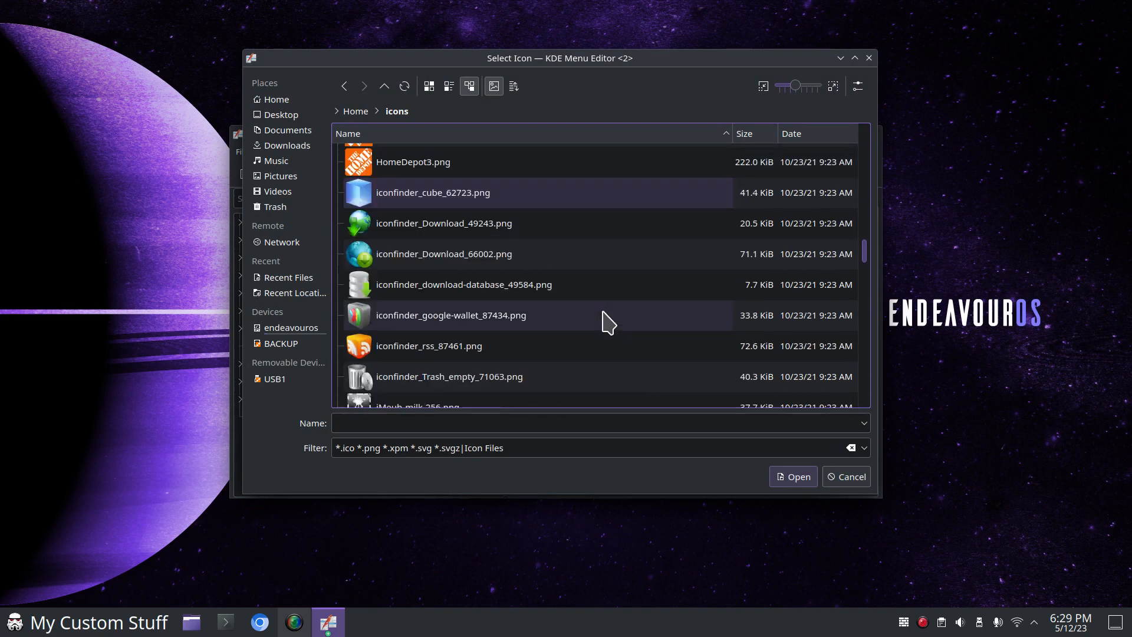
key("d")
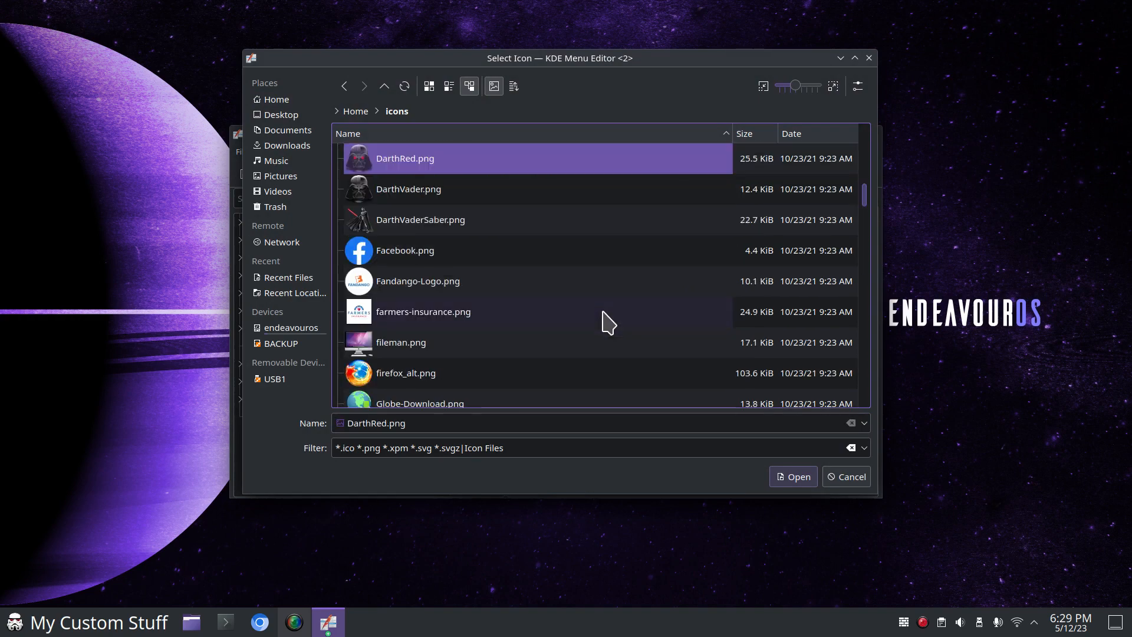
left_click(421, 224)
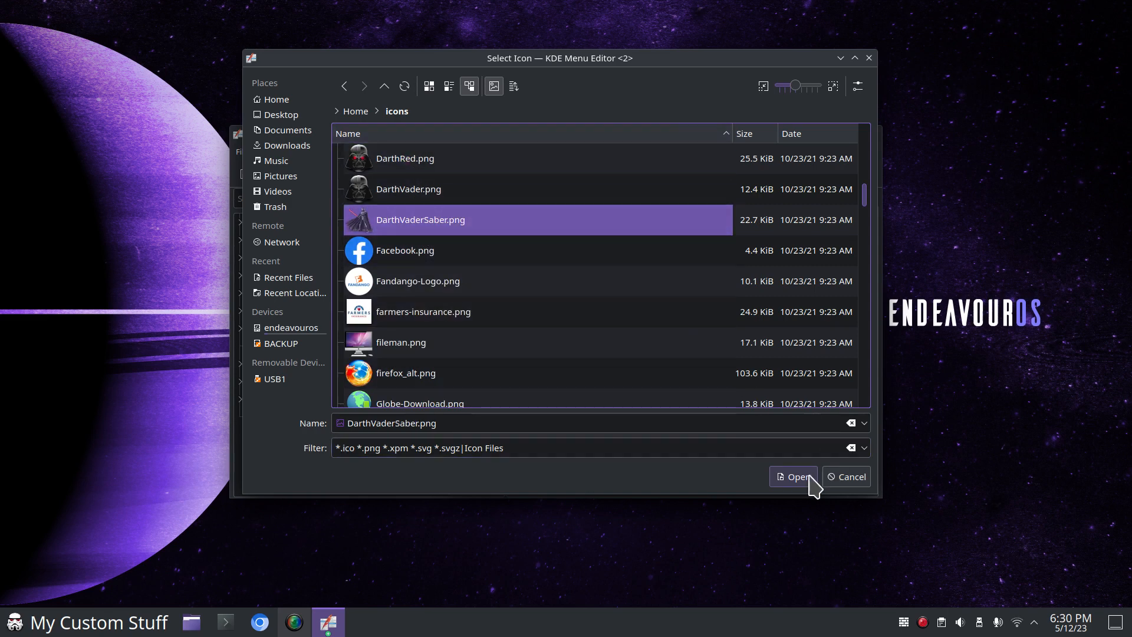
- View DarthVaderSaber.png in Gwenview, zoom in and out to examine its image quality, and close the viewer
right_click(426, 224)
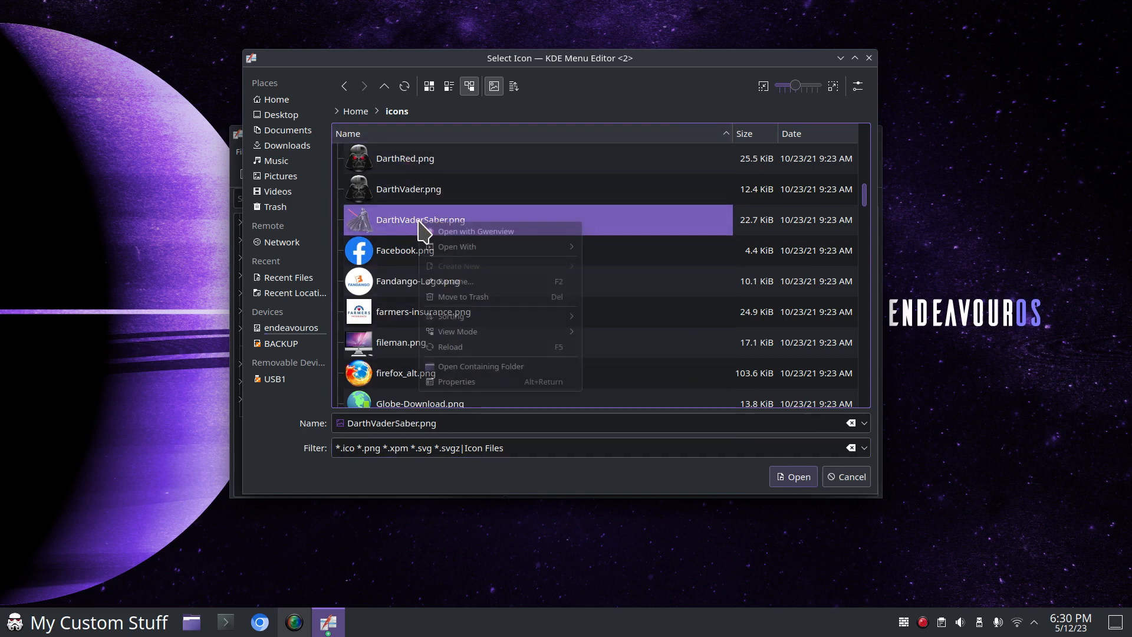
left_click(517, 232)
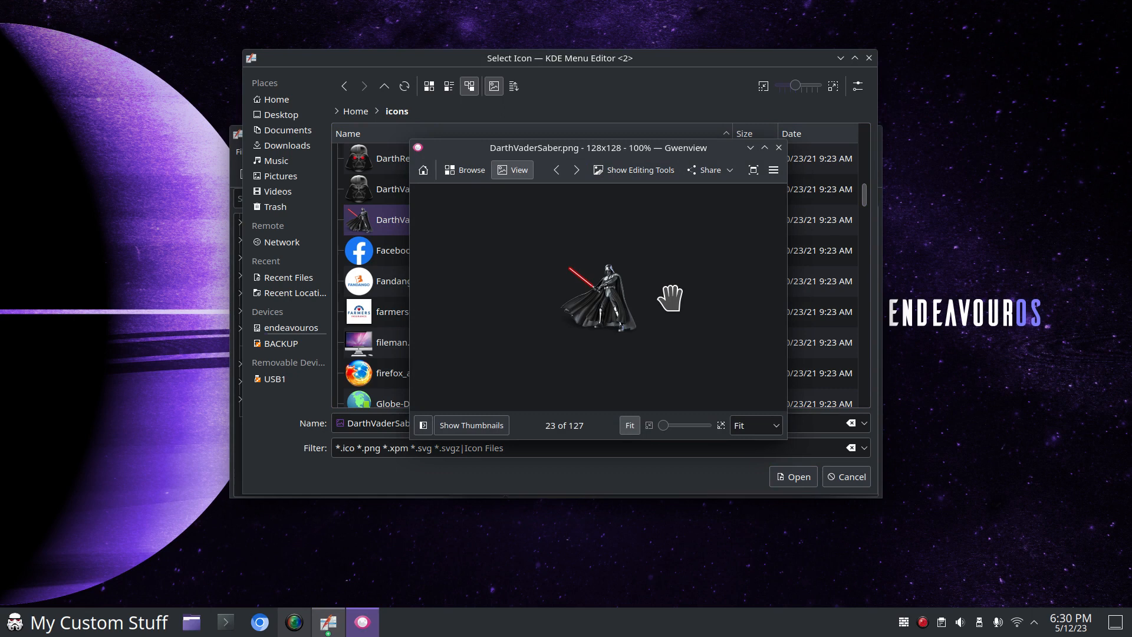
scroll(677, 300, "up", 5)
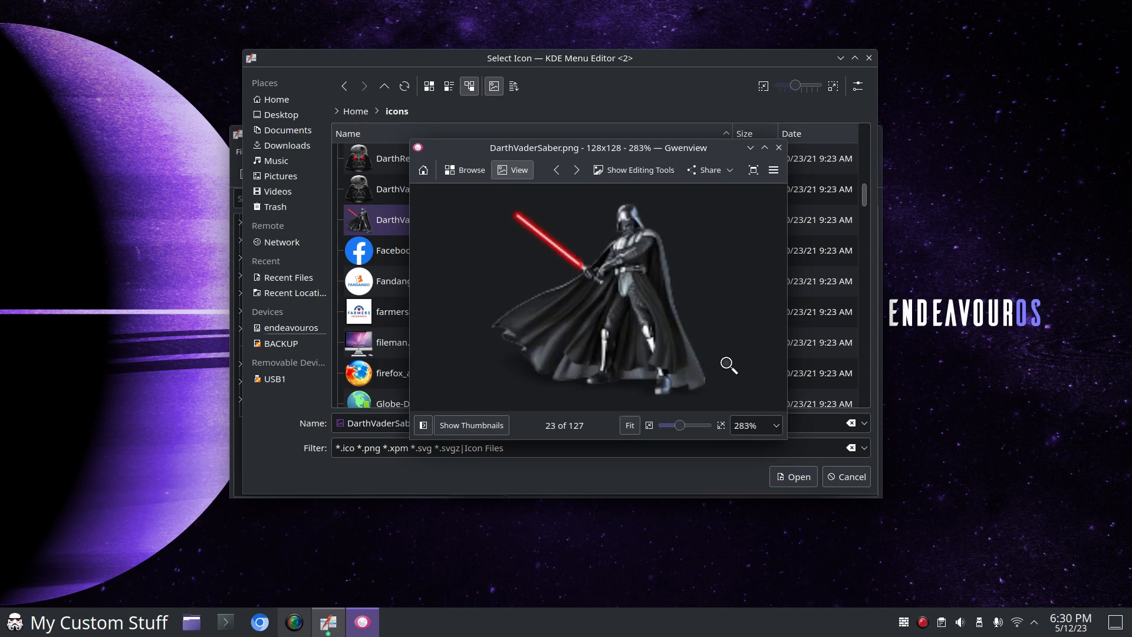
scroll(730, 340, "up", 1)
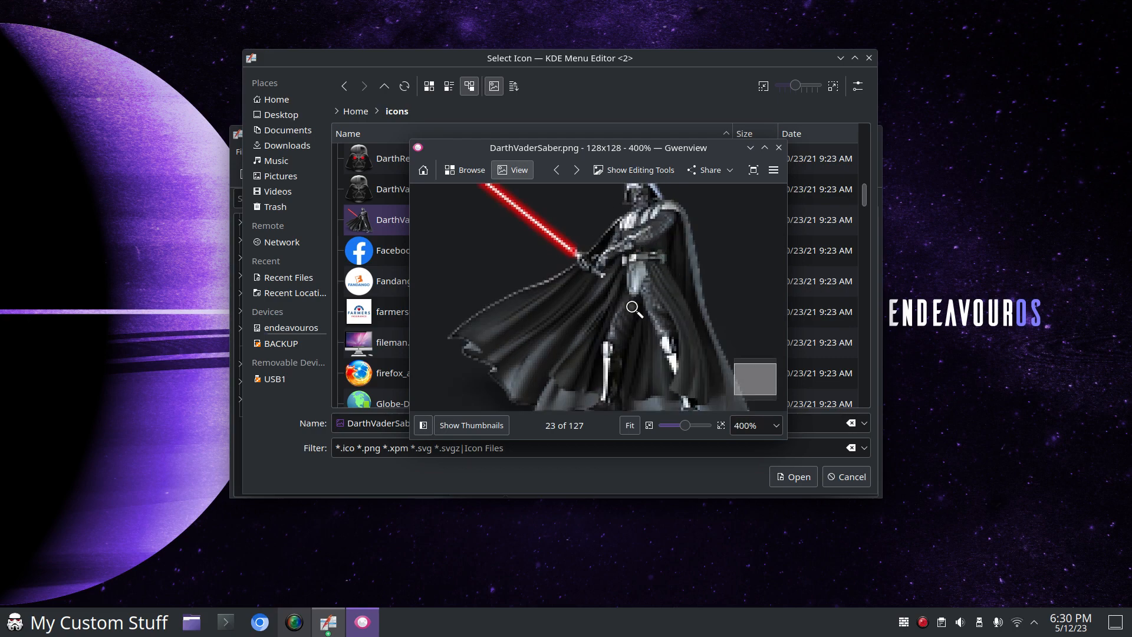
scroll(634, 305, "up", 4)
scroll(674, 303, "up", 4)
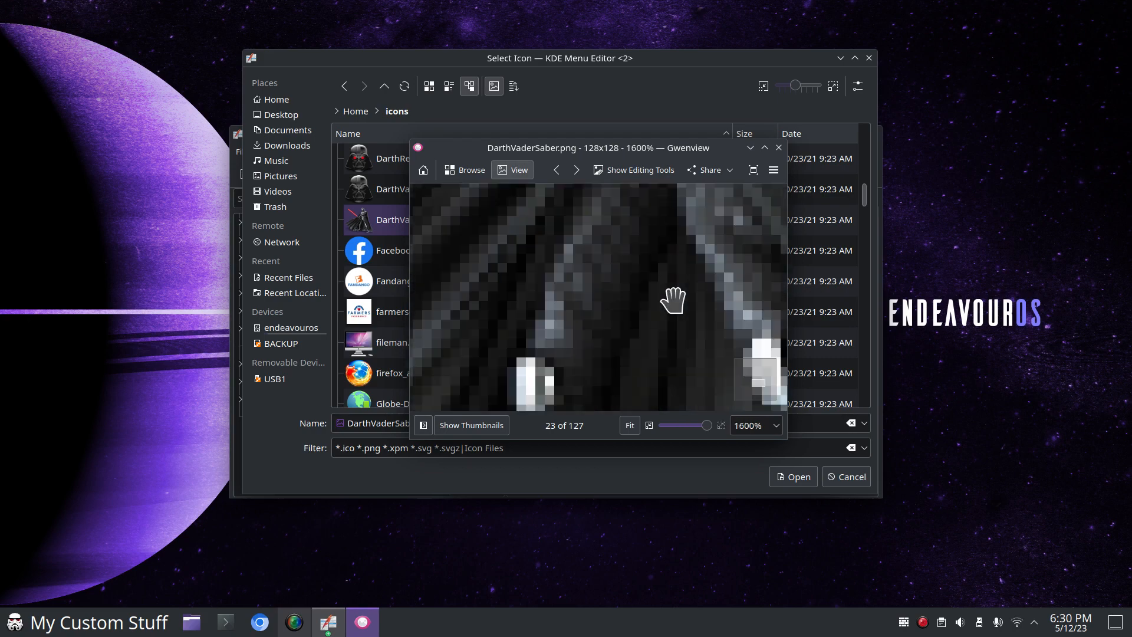
scroll(667, 285, "down", 4)
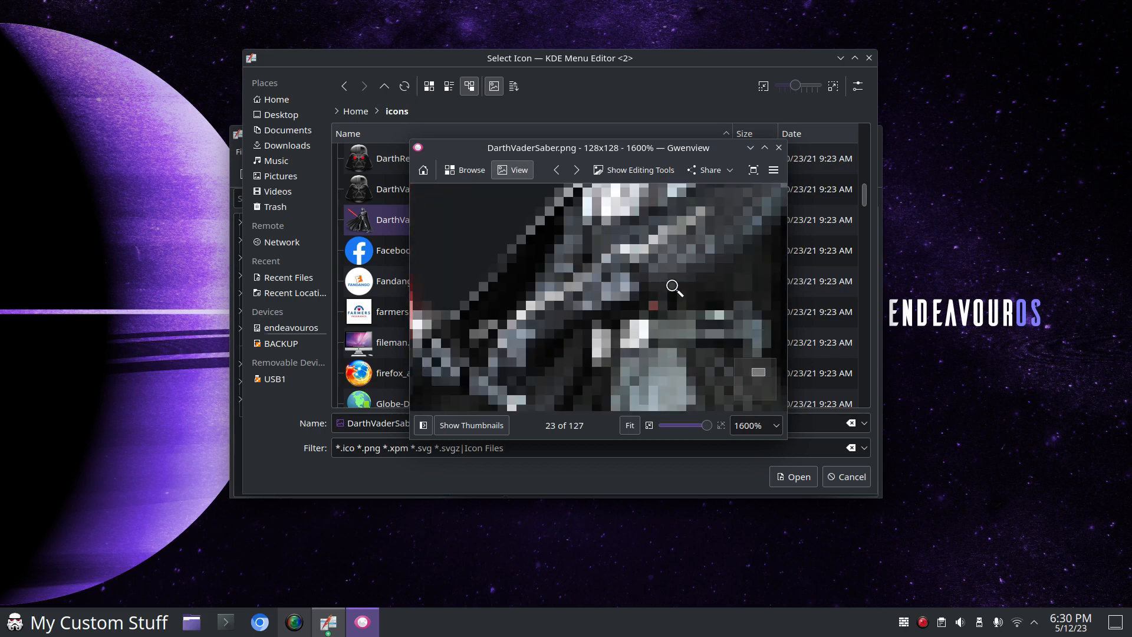
scroll(673, 288, "down", 5)
scroll(673, 288, "down", 1)
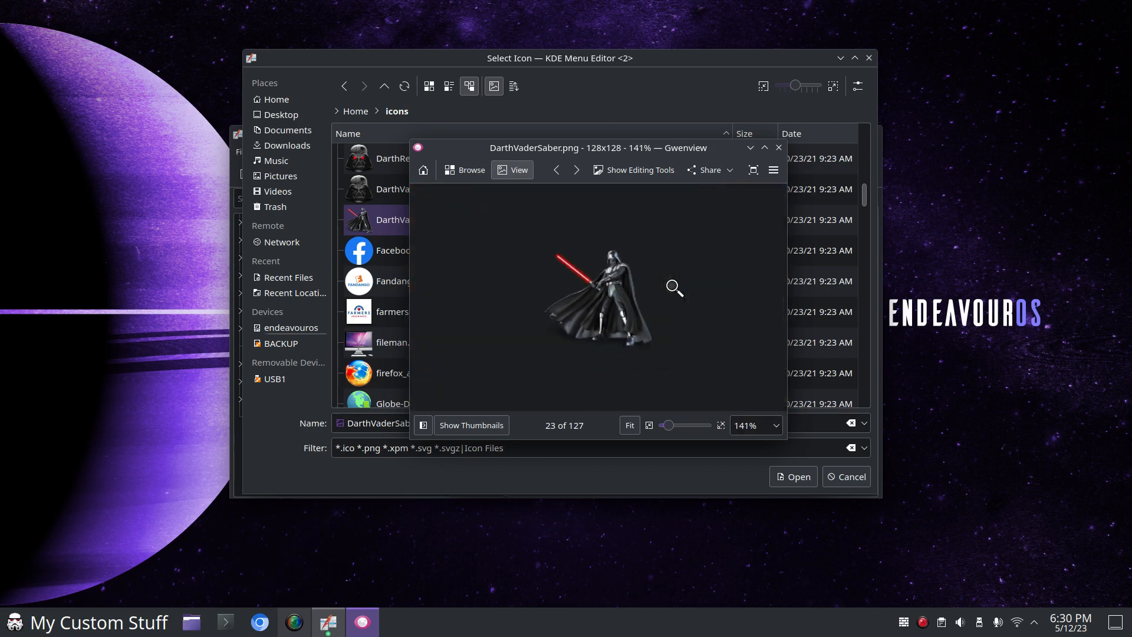
scroll(675, 288, "down", 1)
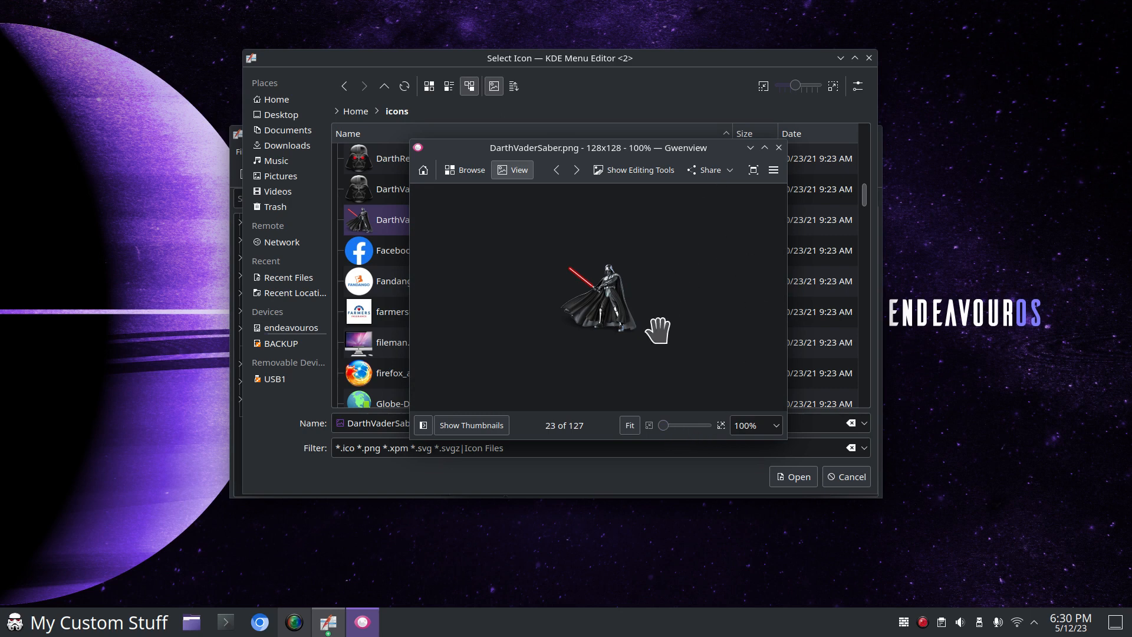
key("ctrl+q")
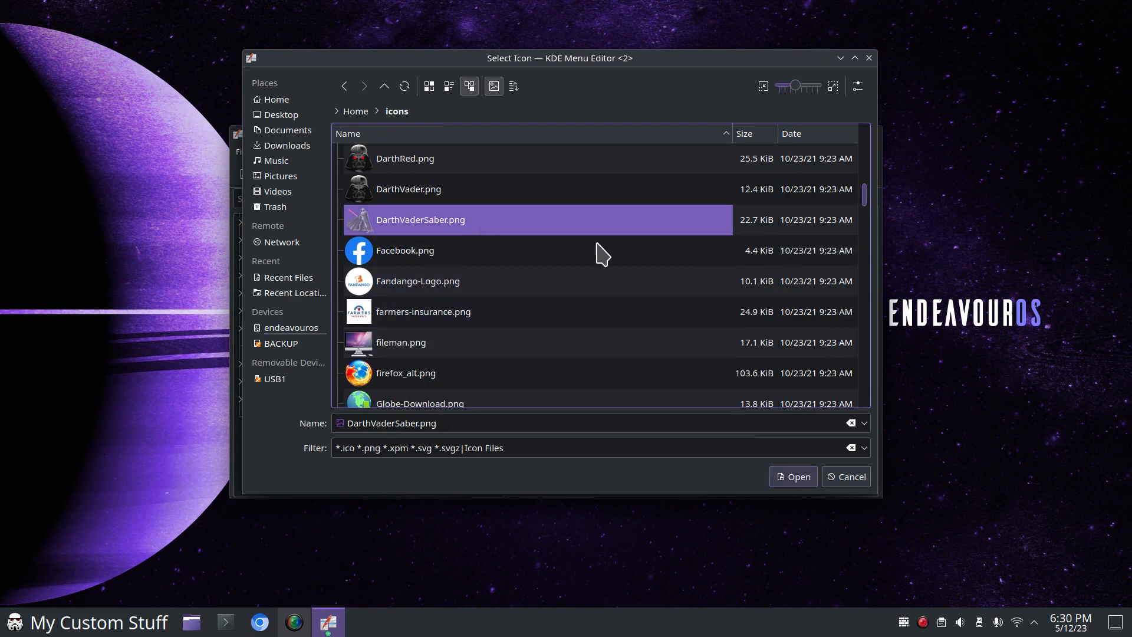
- Apply DarthVaderSaber.png as the Games icon, save the menu and check the result in the launcher
left_click(793, 477)
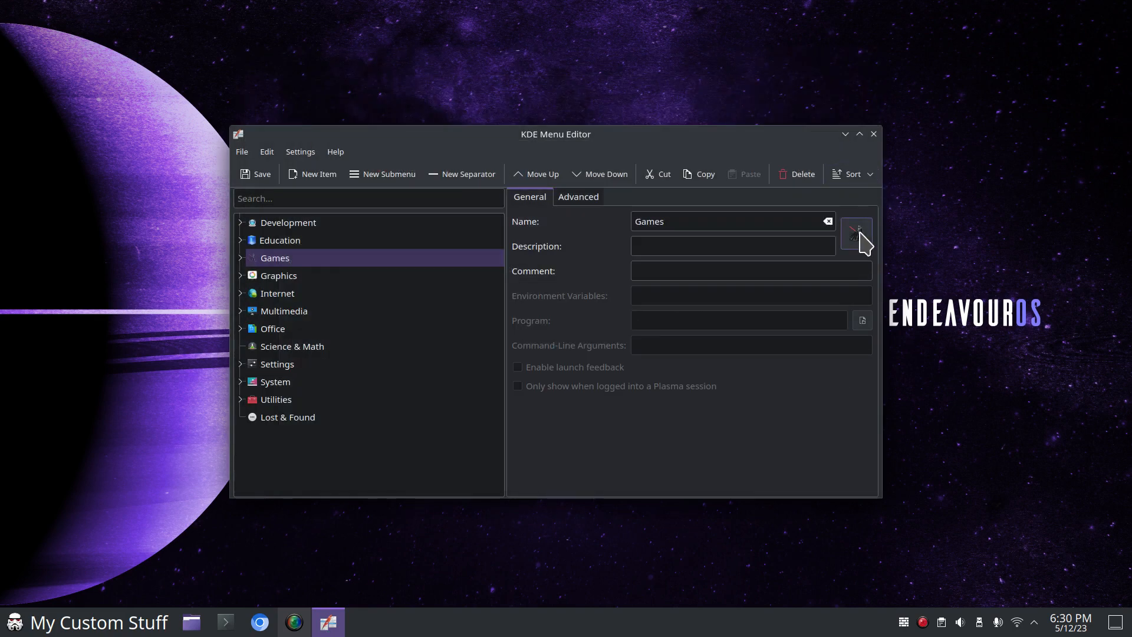
left_click(253, 174)
left_click(872, 134)
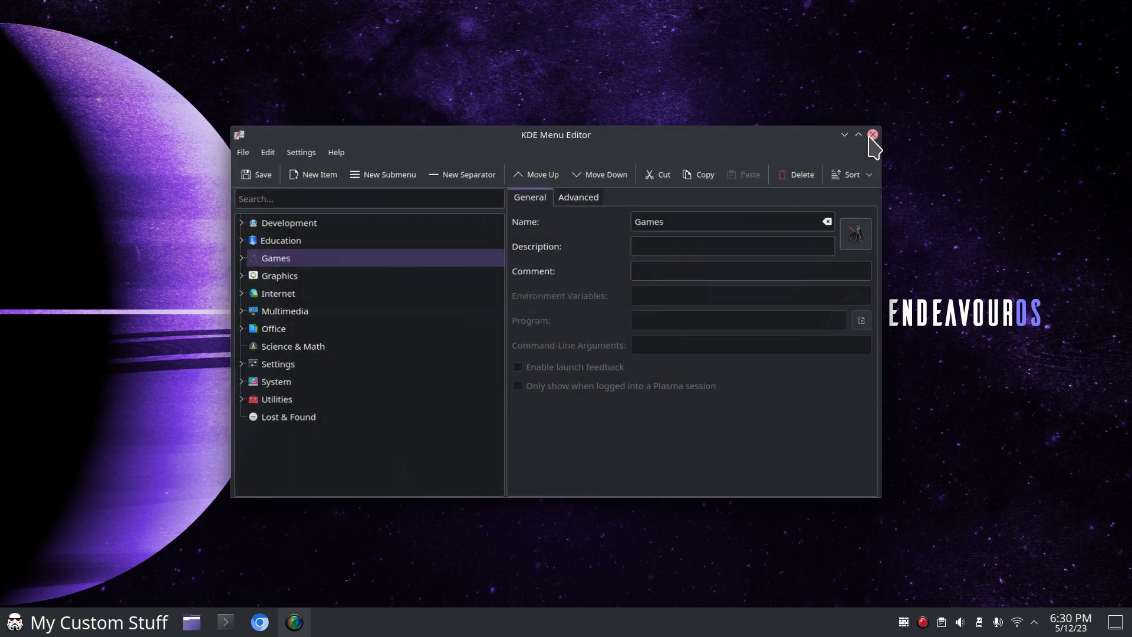
left_click(14, 621)
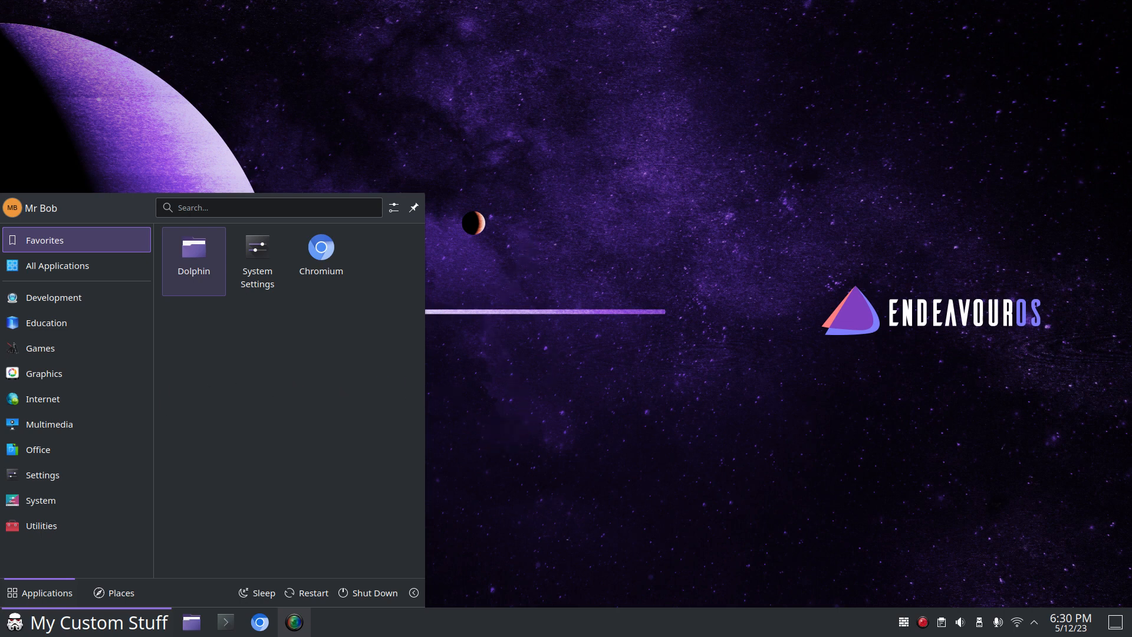
mouse_move(89, 374)
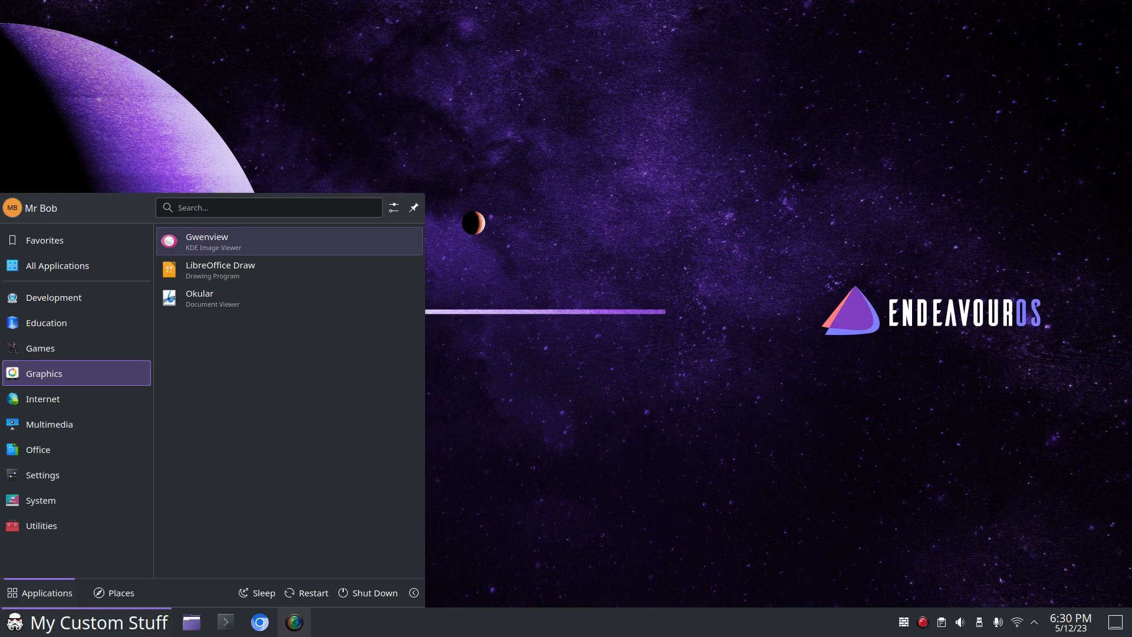
- Reopen the menu editor and expand the Graphics category
right_click(15, 622)
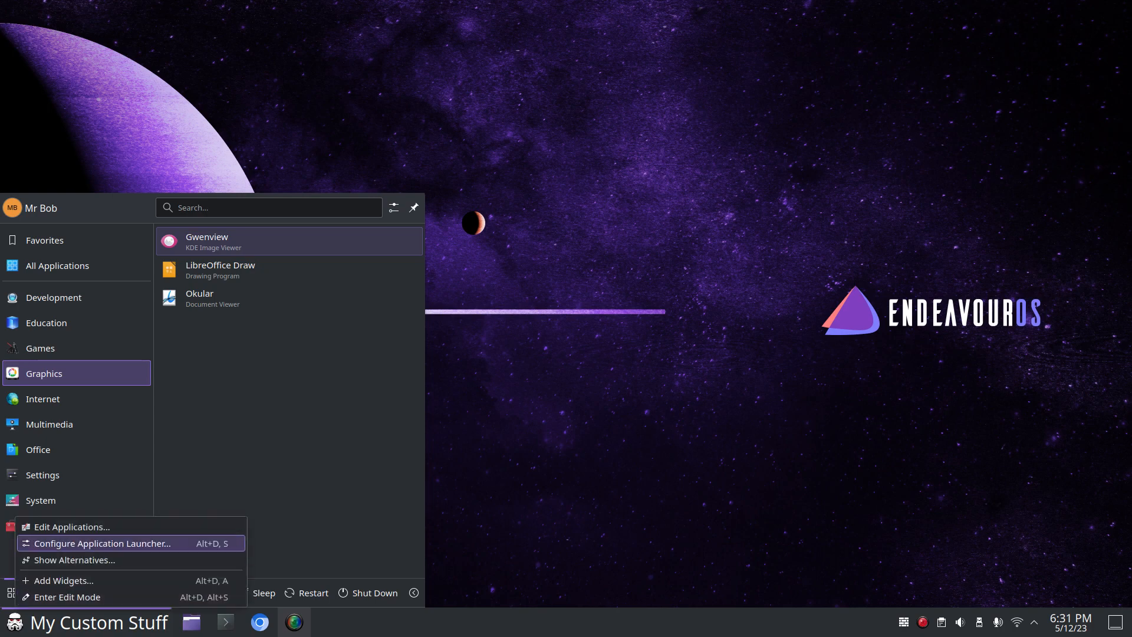
left_click(53, 523)
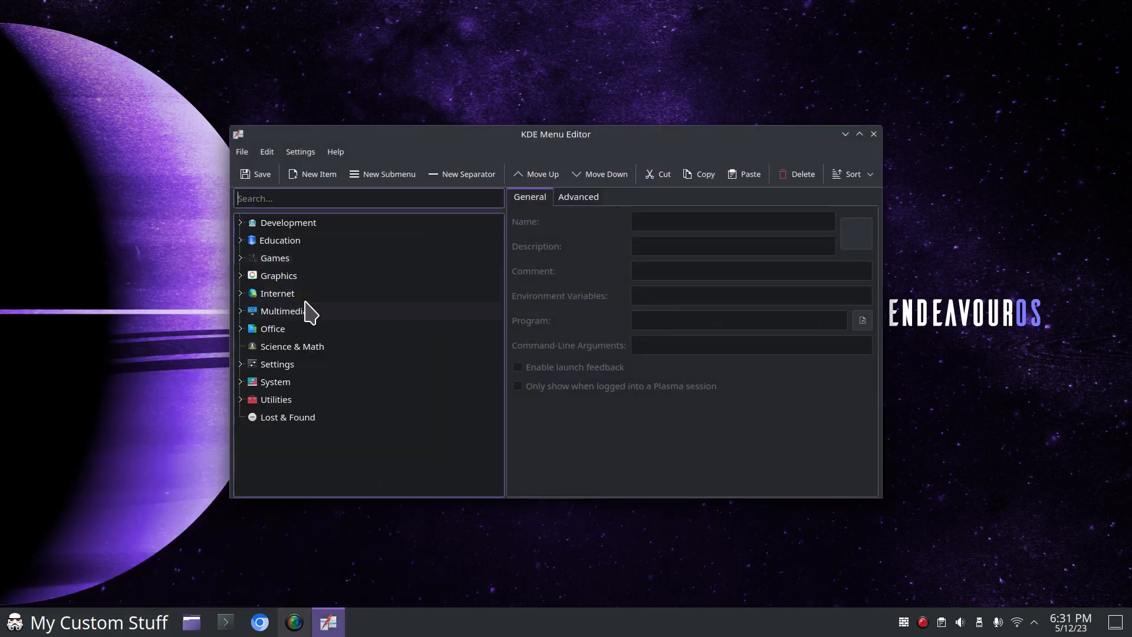
left_click(253, 279)
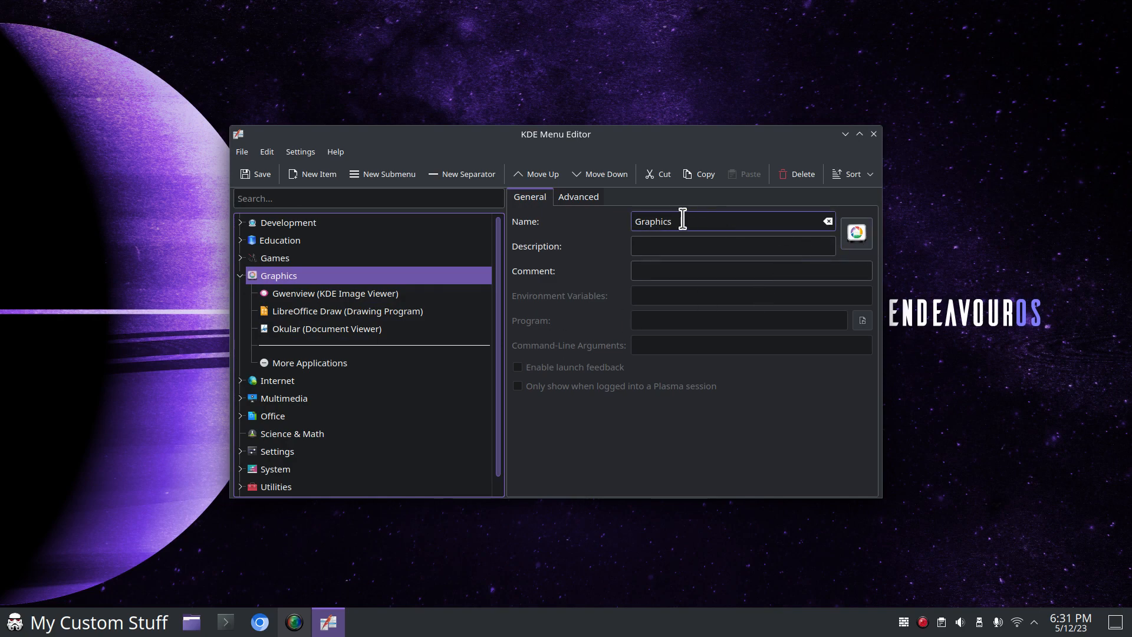
- Search all icon categories for "Graphics" and give the Graphics category the round blue graphics application icon
left_click_drag(682, 219, 630, 219)
right_click(650, 223)
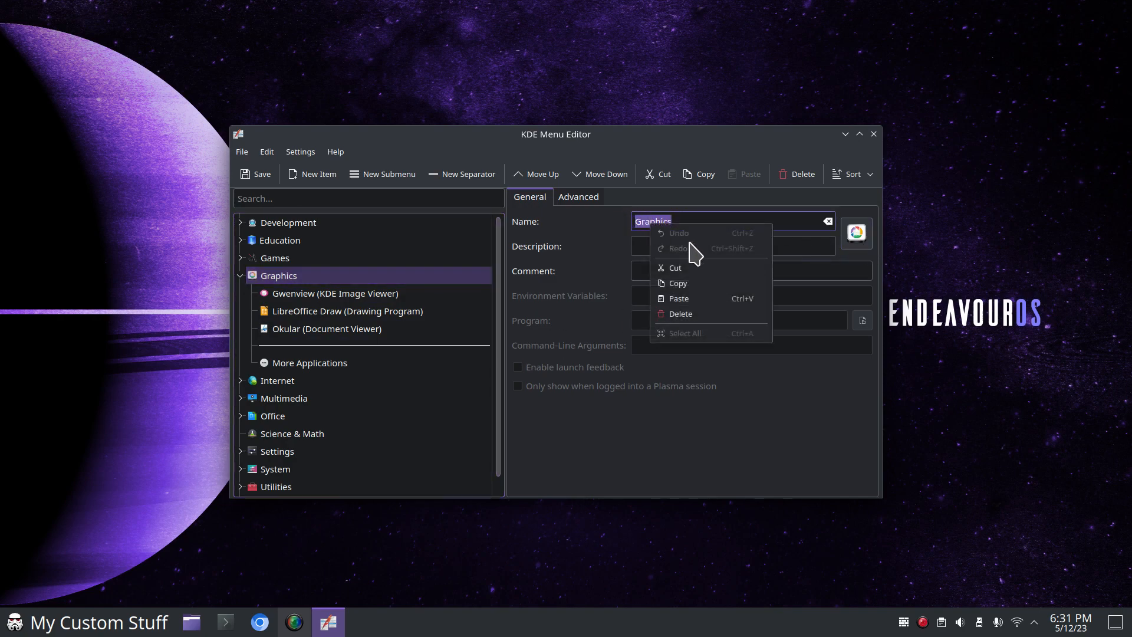
left_click(712, 283)
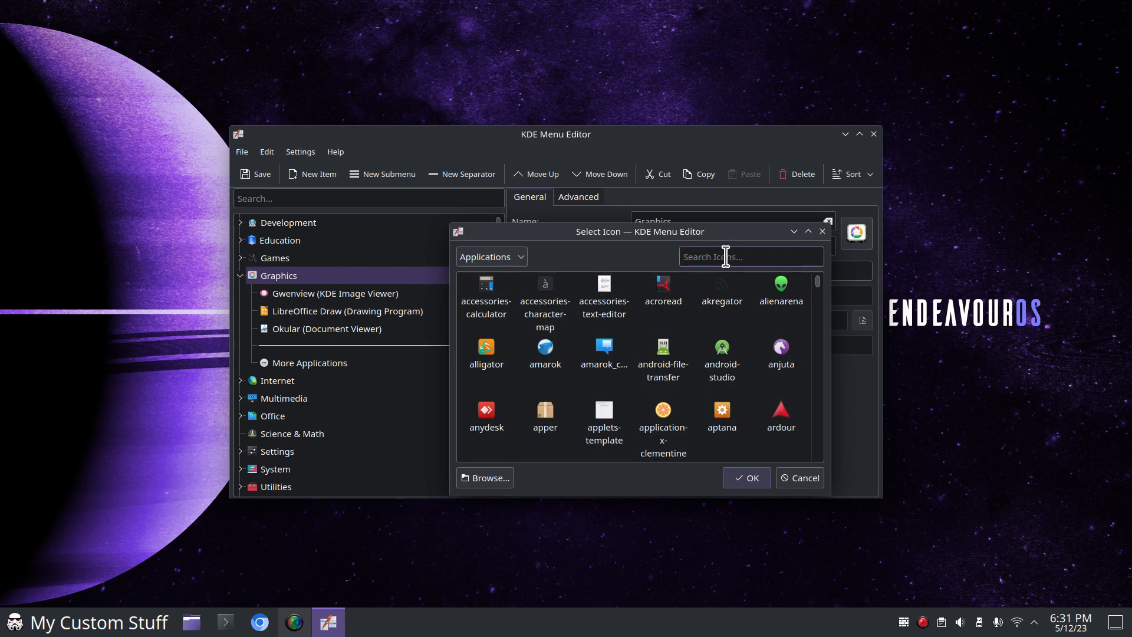
right_click(719, 262)
left_click(774, 330)
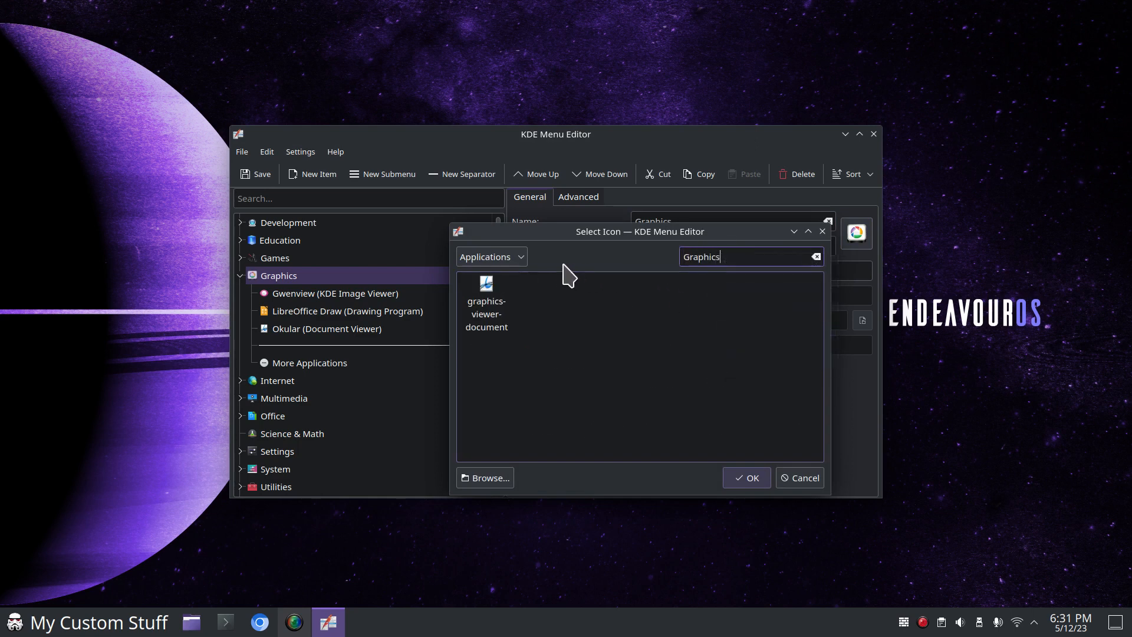
left_click(520, 259)
left_click(511, 276)
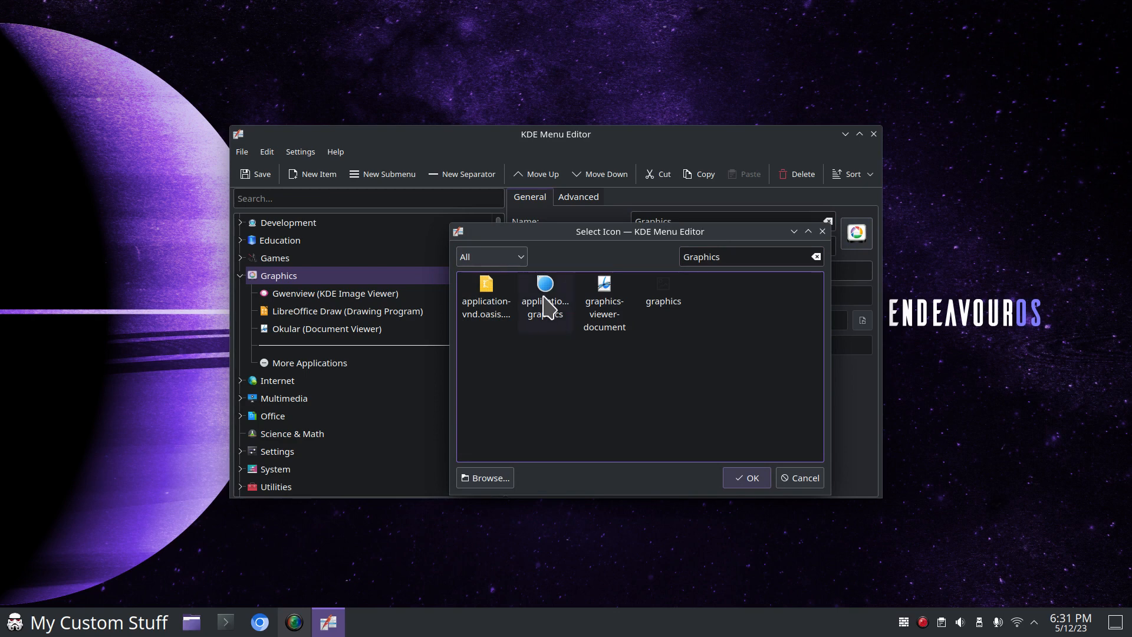
left_click(545, 298)
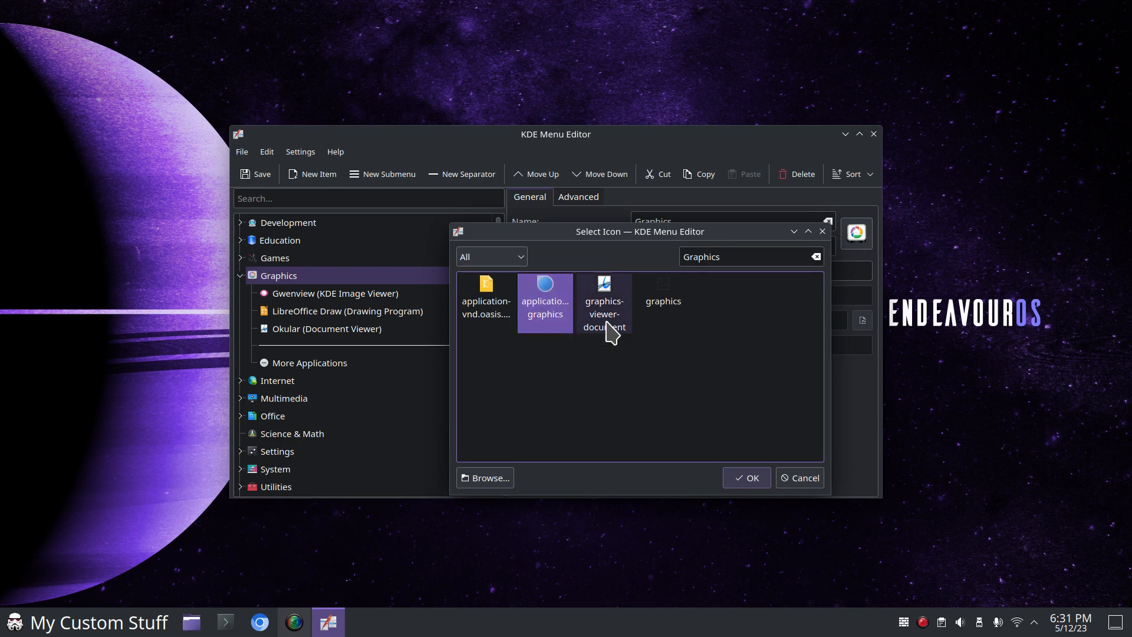
left_click(747, 478)
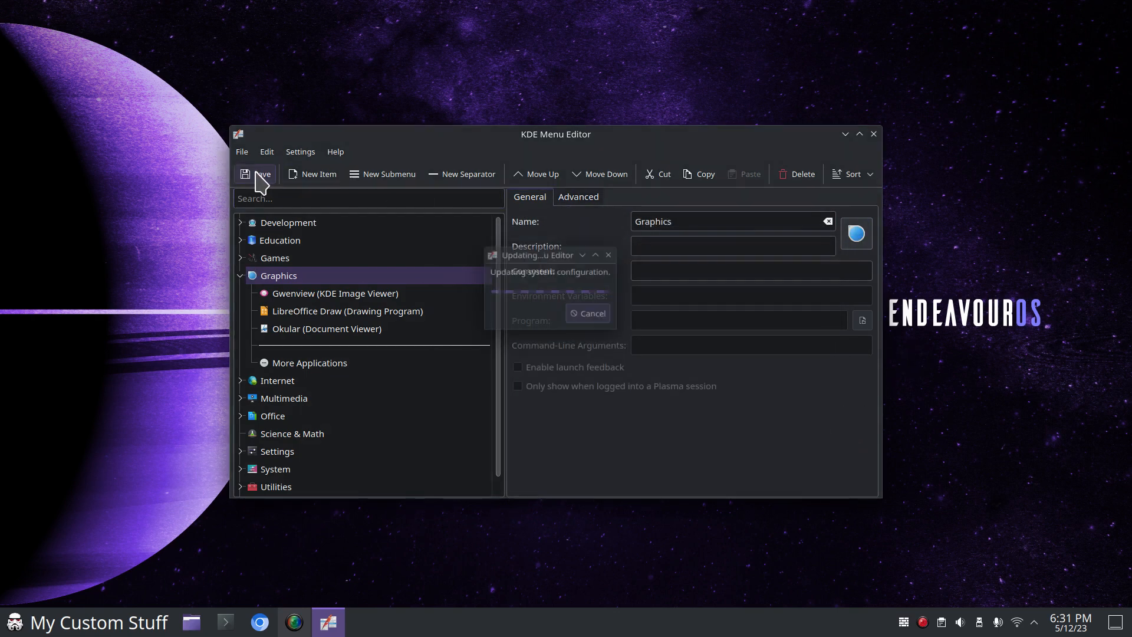
- Save the menu, close the editor and check the blue Graphics icon in the launcher
left_click(255, 175)
left_click(874, 134)
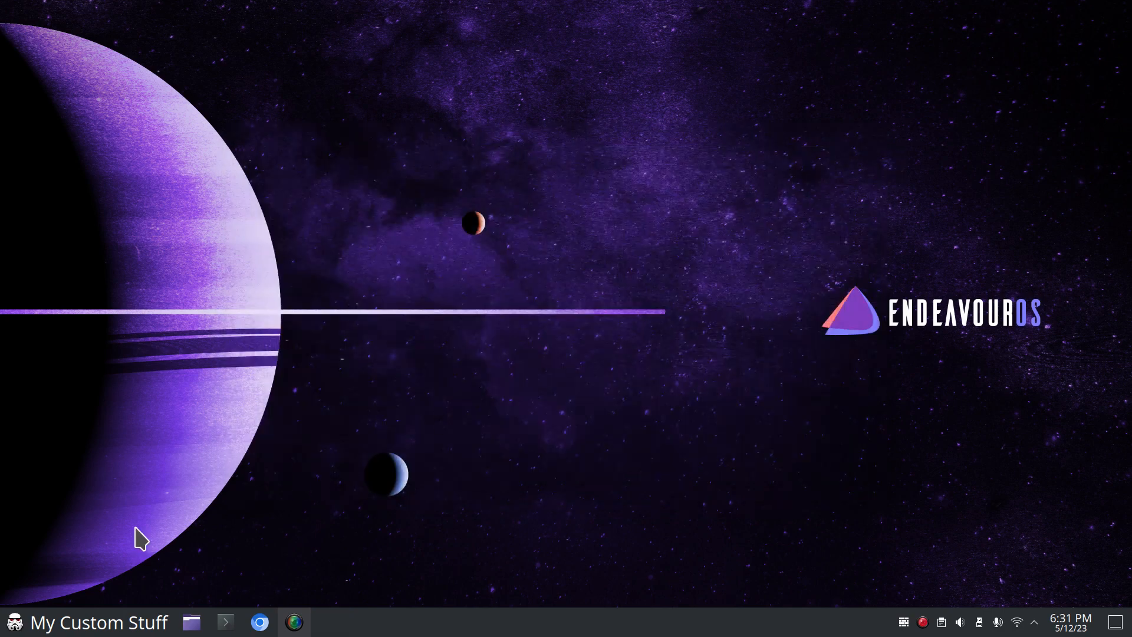
left_click(88, 622)
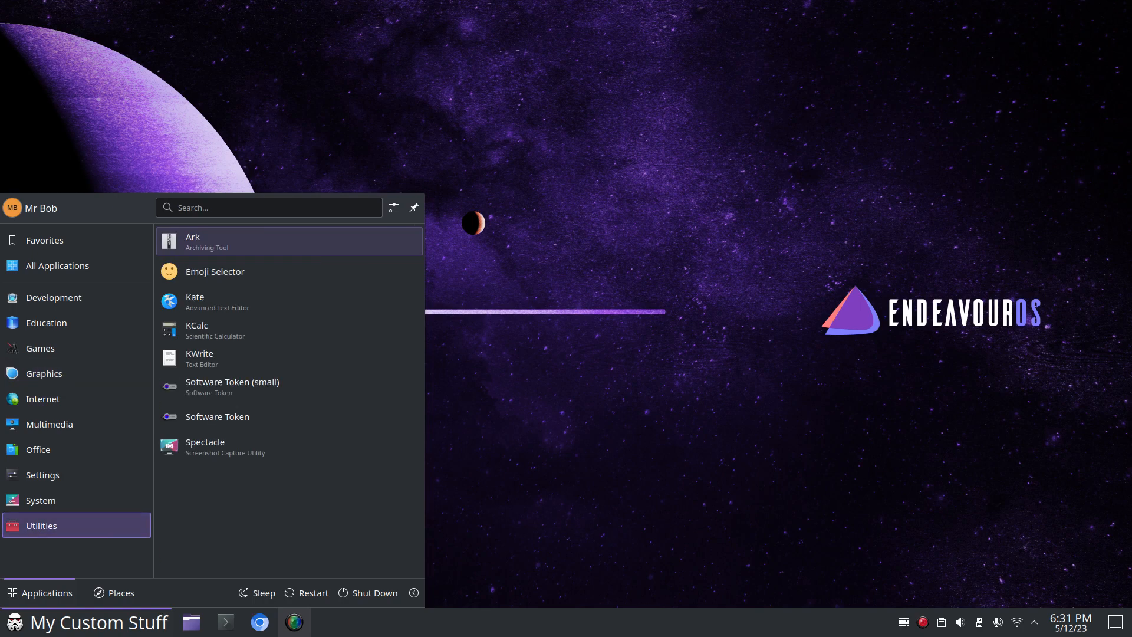
left_click(470, 485)
- Reopen the menu editor and set the Graphics category's icon to application-x-clementine
right_click(15, 622)
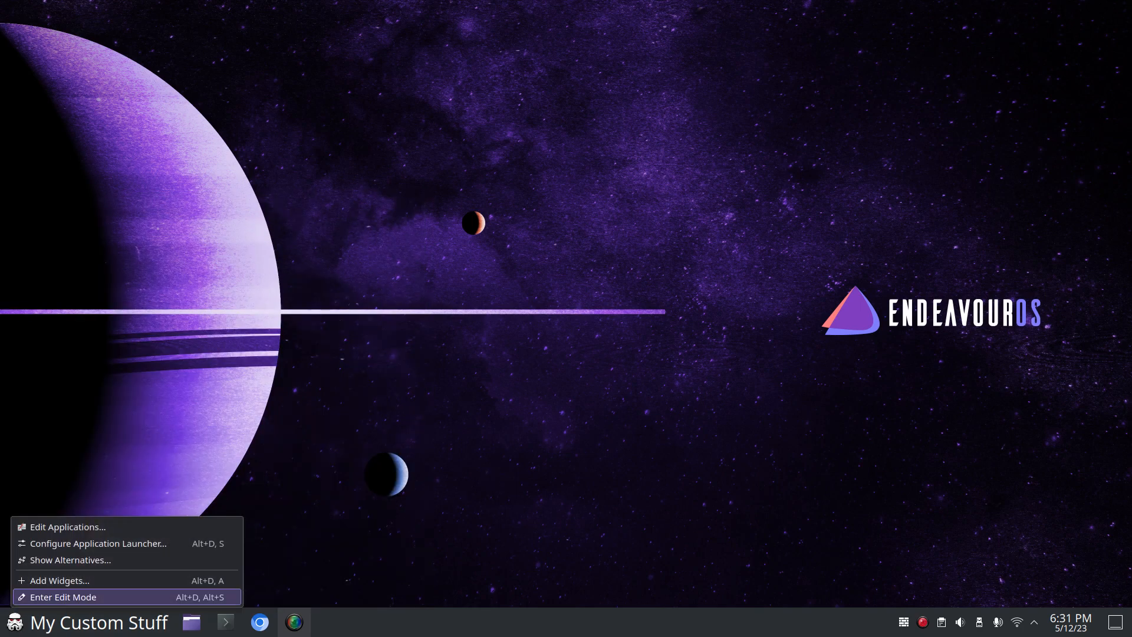
left_click(53, 524)
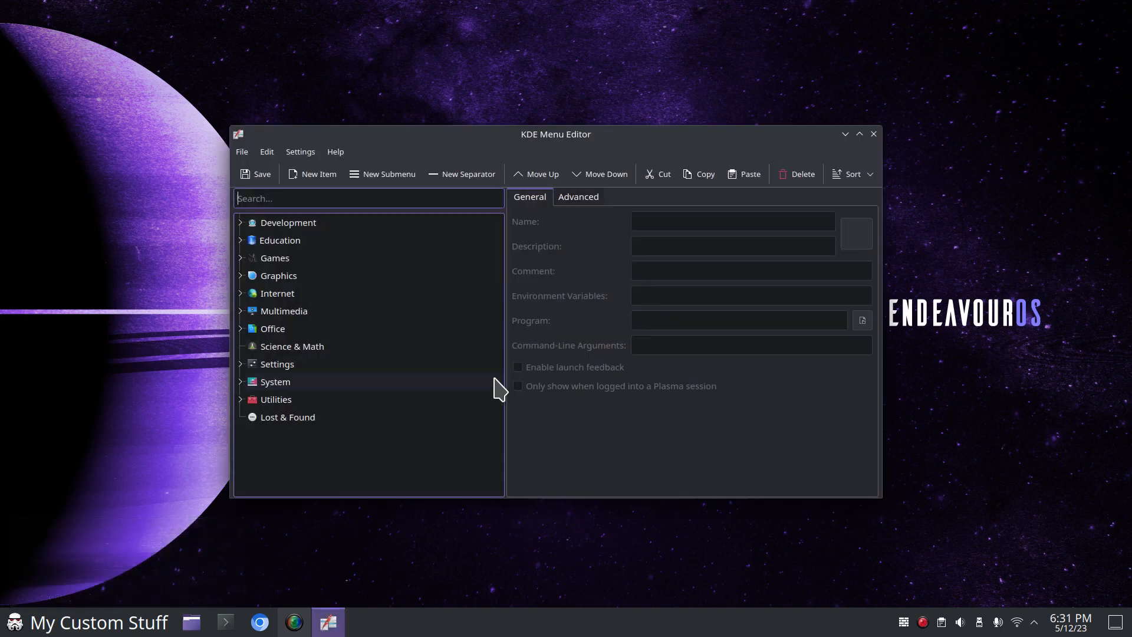
left_click(250, 275)
left_click(856, 234)
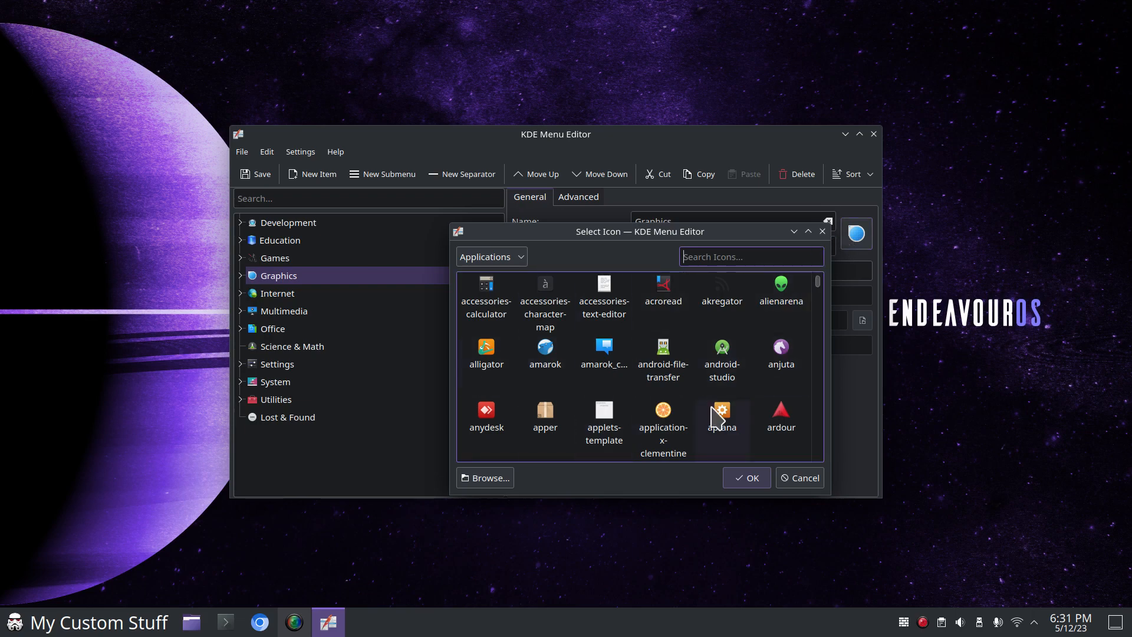
left_click(663, 413)
left_click(750, 478)
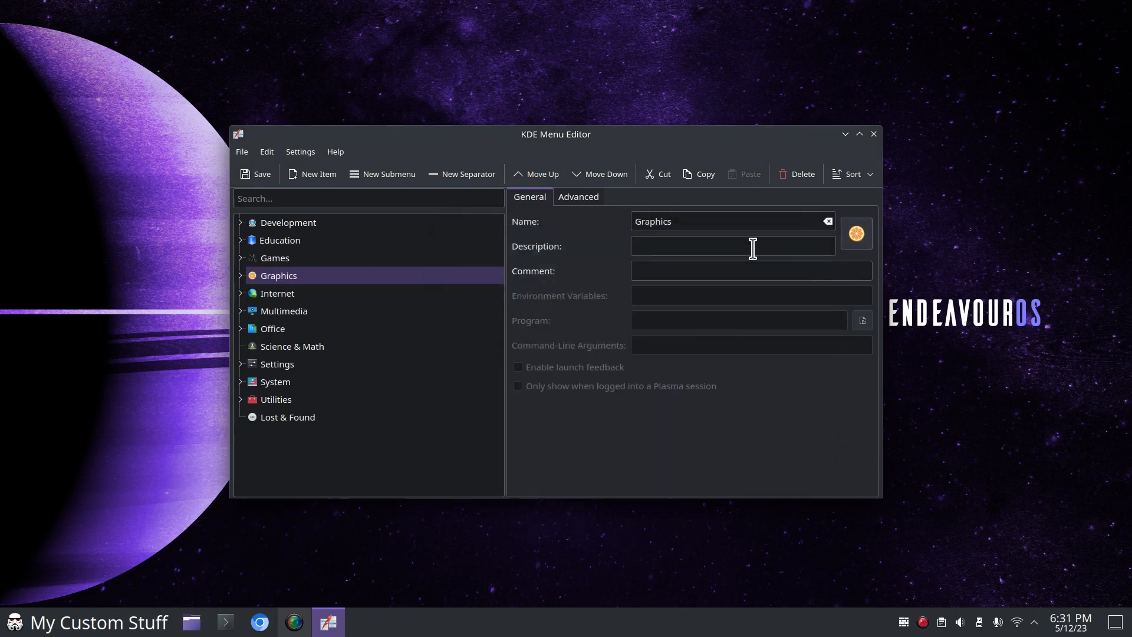
- Save the menu, close the editor and check the orange Graphics icon in the launcher
left_click(260, 173)
left_click(871, 135)
left_click(15, 622)
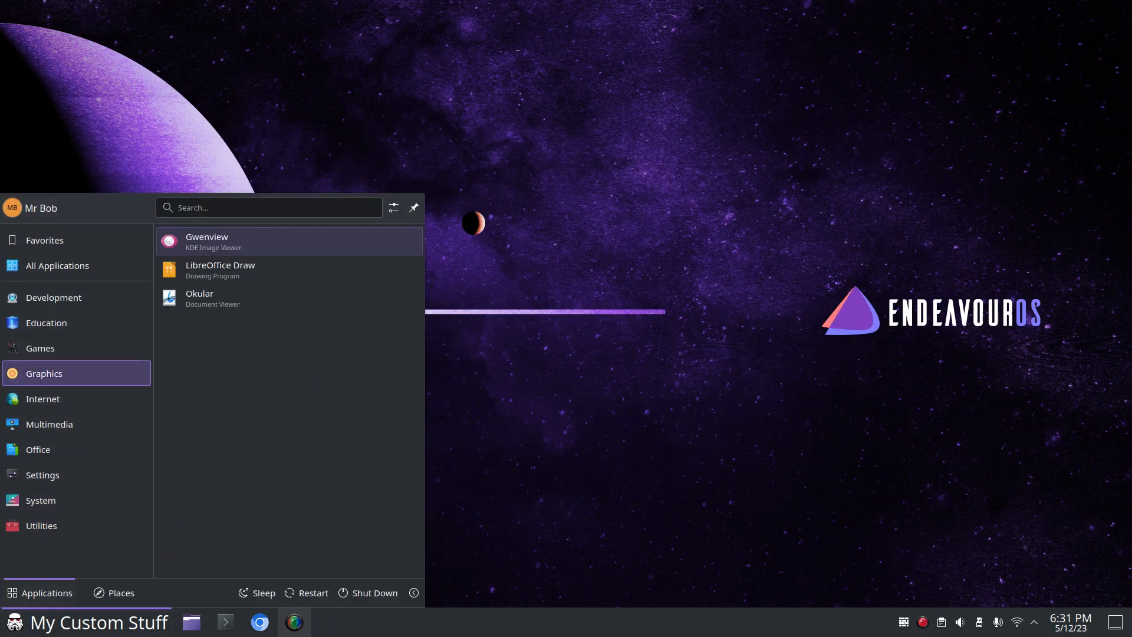
left_click(545, 420)
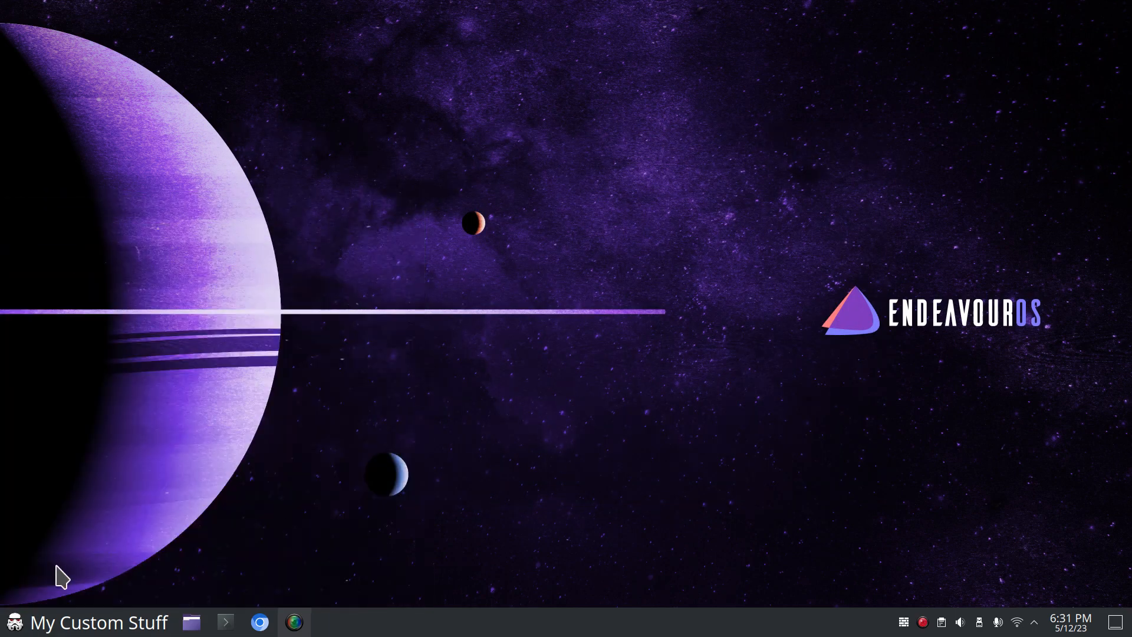
- Reopen the menu editor and browse to the icons folder in Home to choose a file for the Graphics icon
right_click(82, 622)
left_click(70, 527)
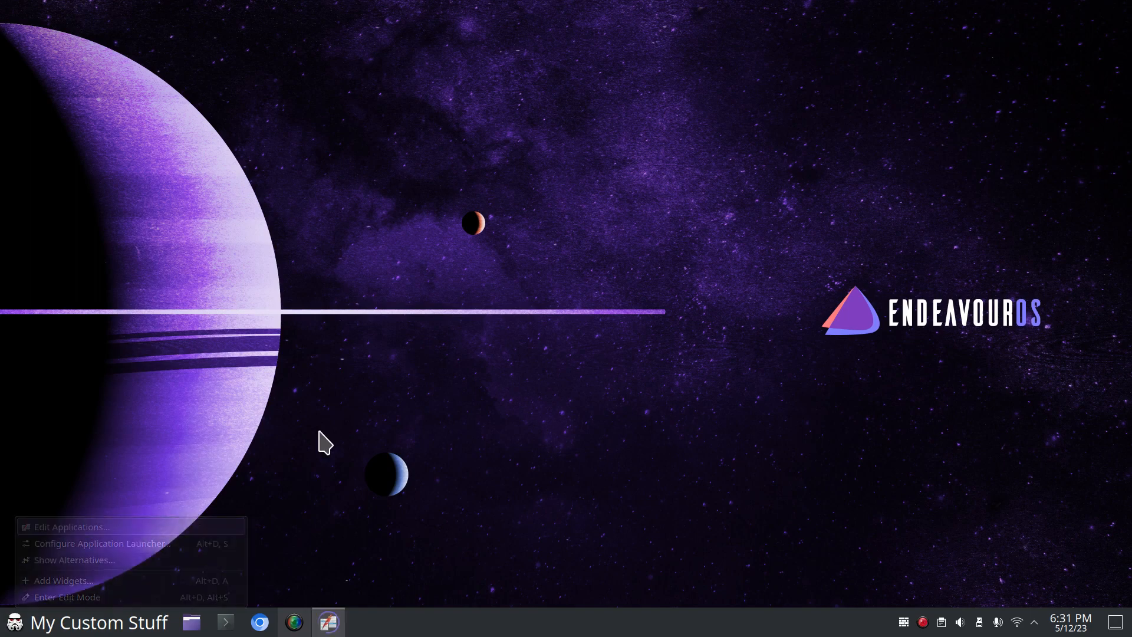
left_click(252, 277)
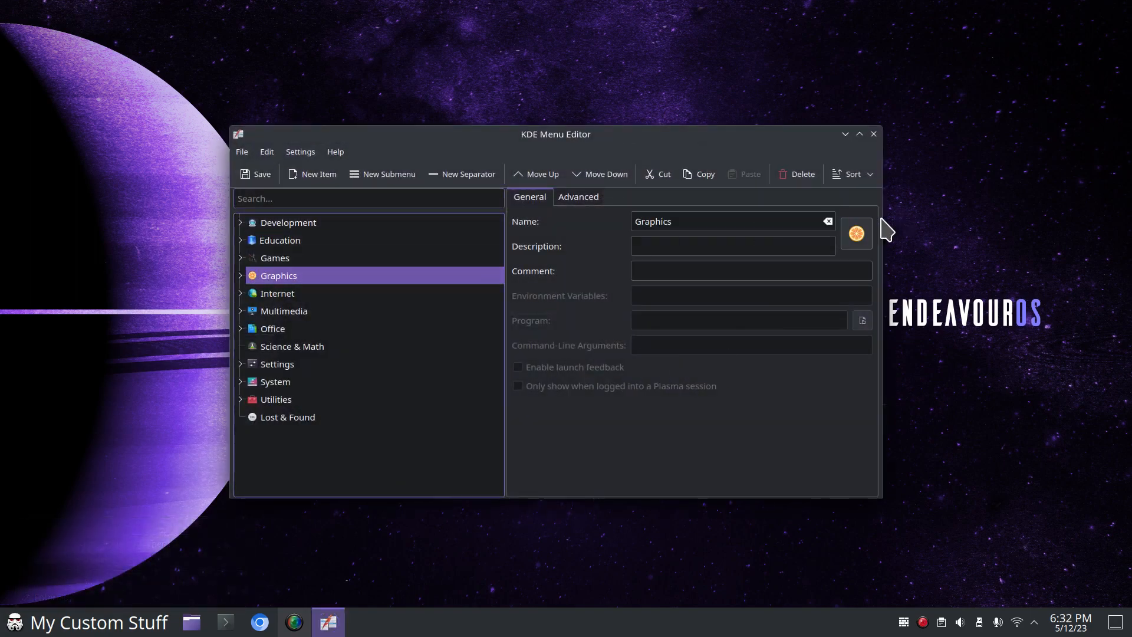
left_click(860, 235)
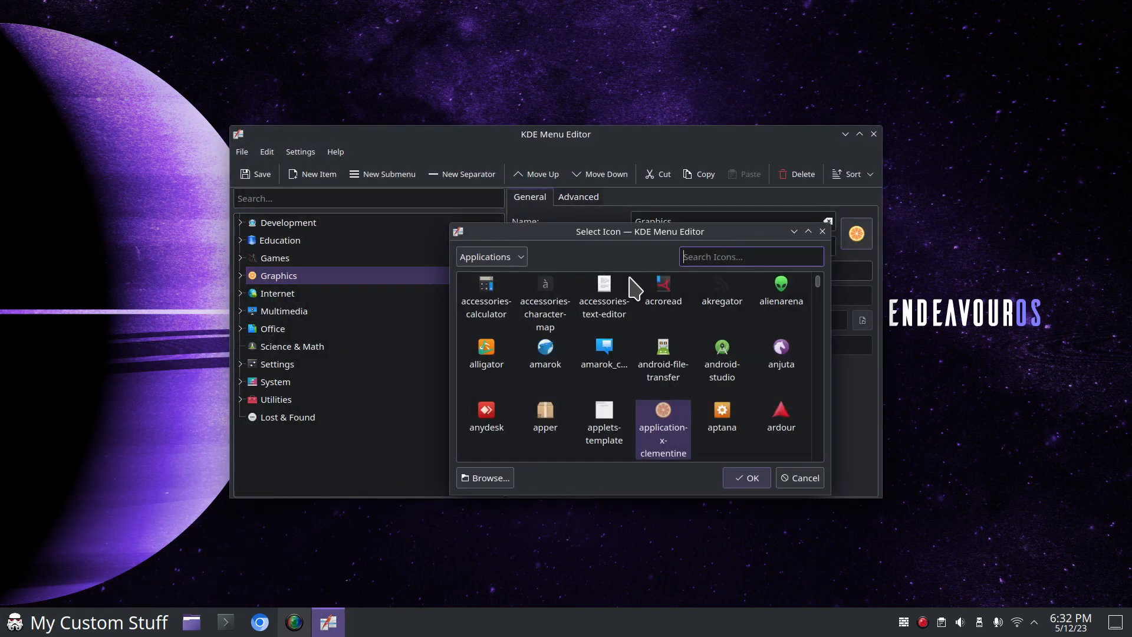
left_click(487, 478)
left_click(362, 254)
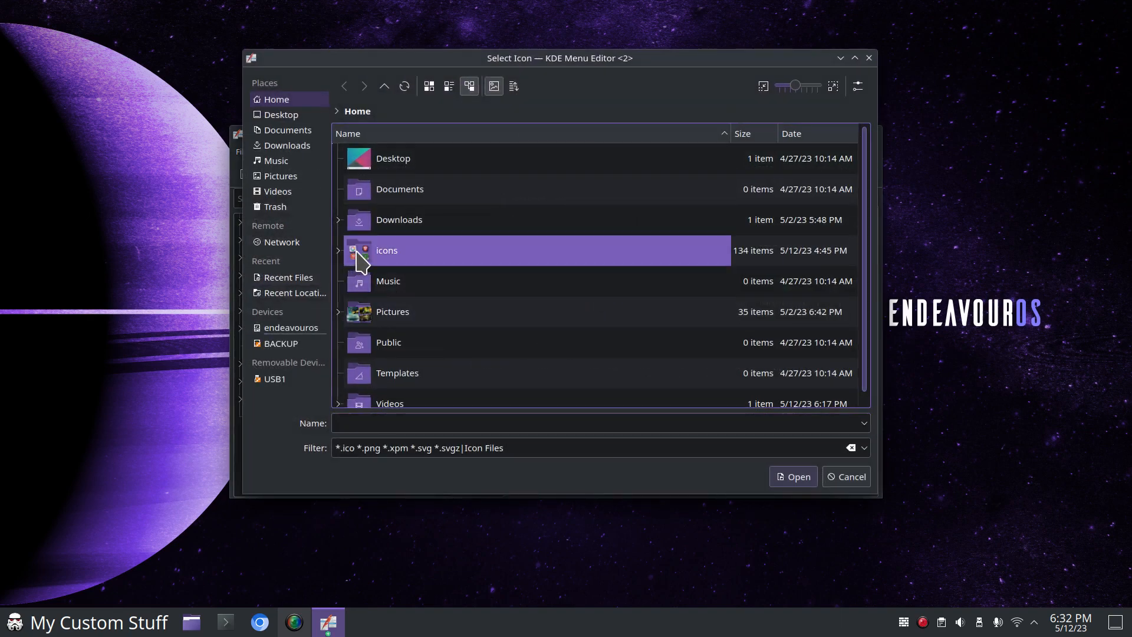
double_click(362, 258)
- Find color1.png in the icons folder, view it in Gwenview at up to 400% zoom, and close the viewer
scroll(568, 345, "down", 5)
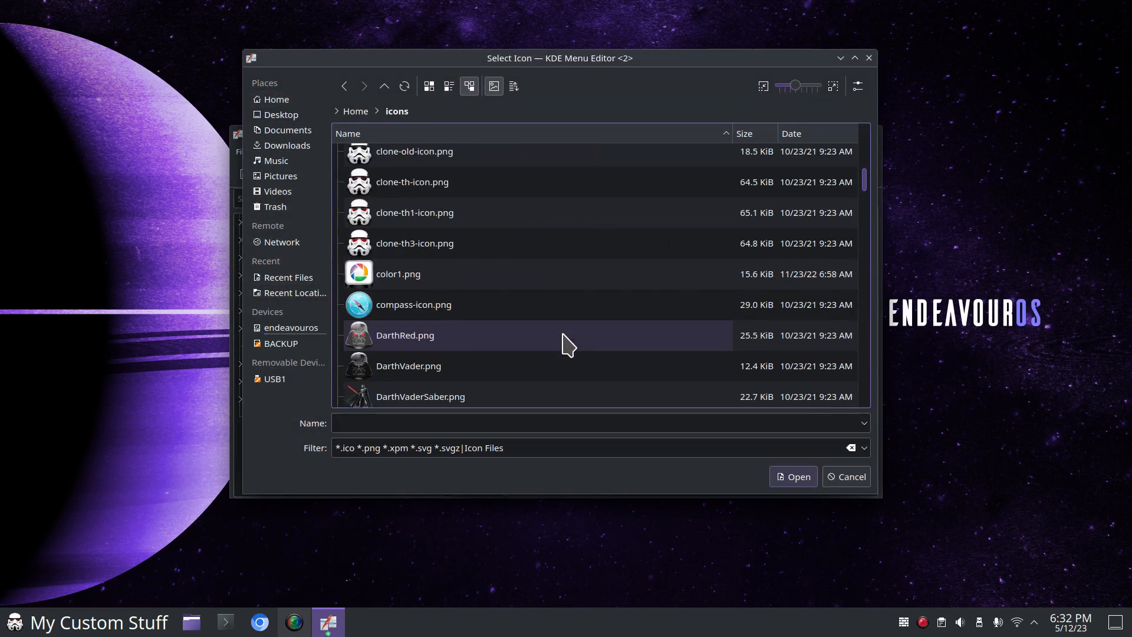
scroll(565, 345, "down", 2)
scroll(563, 344, "up", 2)
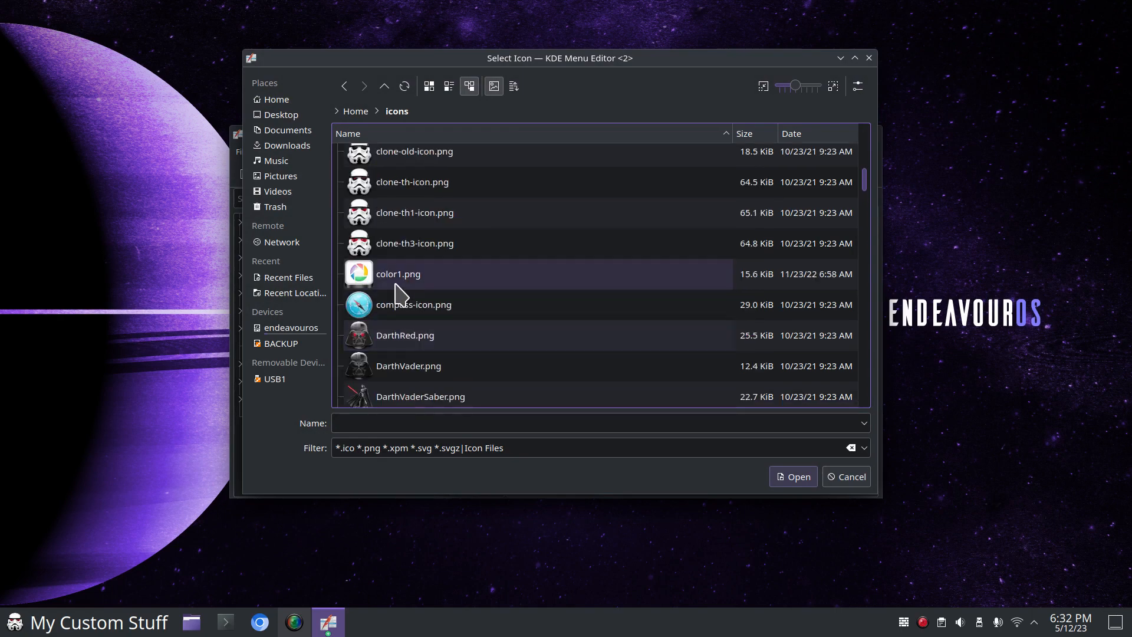
left_click(372, 282)
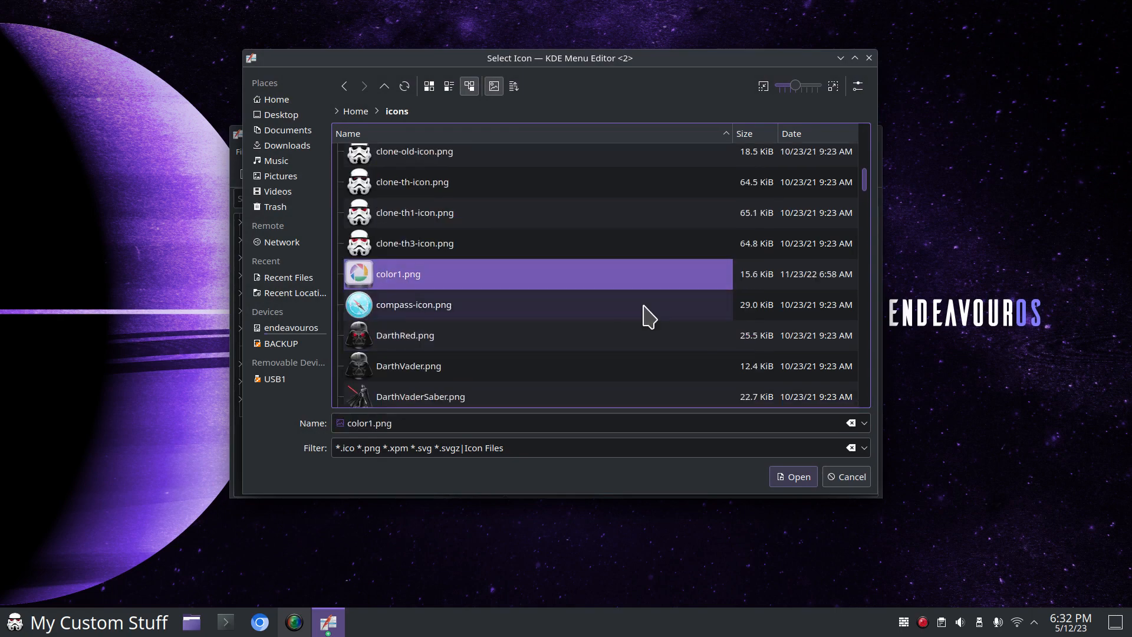
right_click(429, 273)
left_click(537, 282)
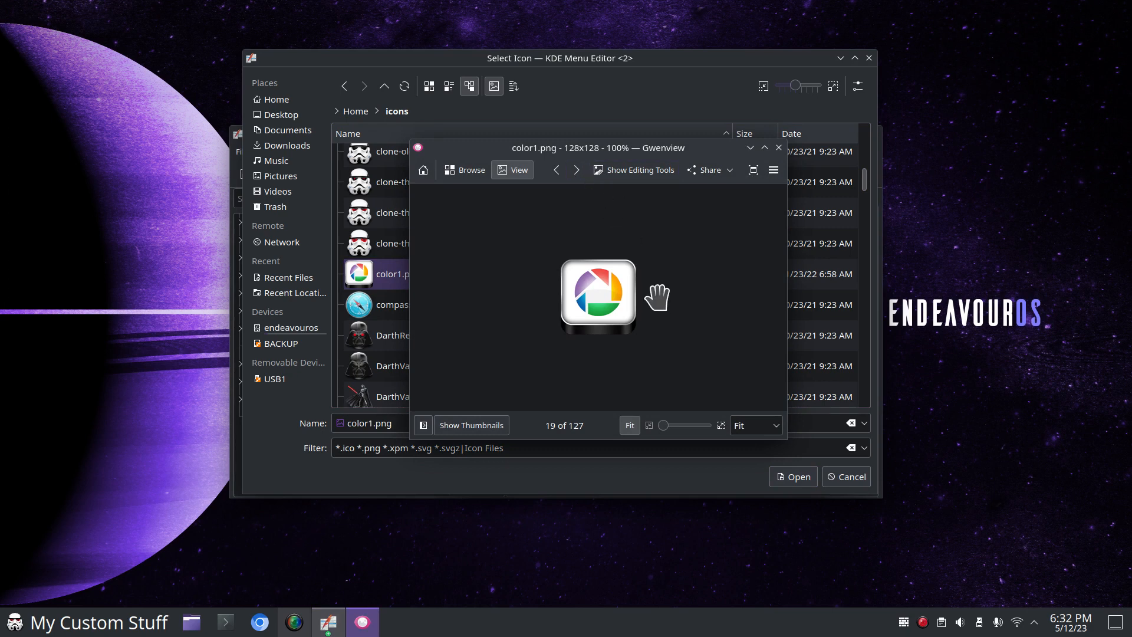
left_click(685, 315, "ctrl")
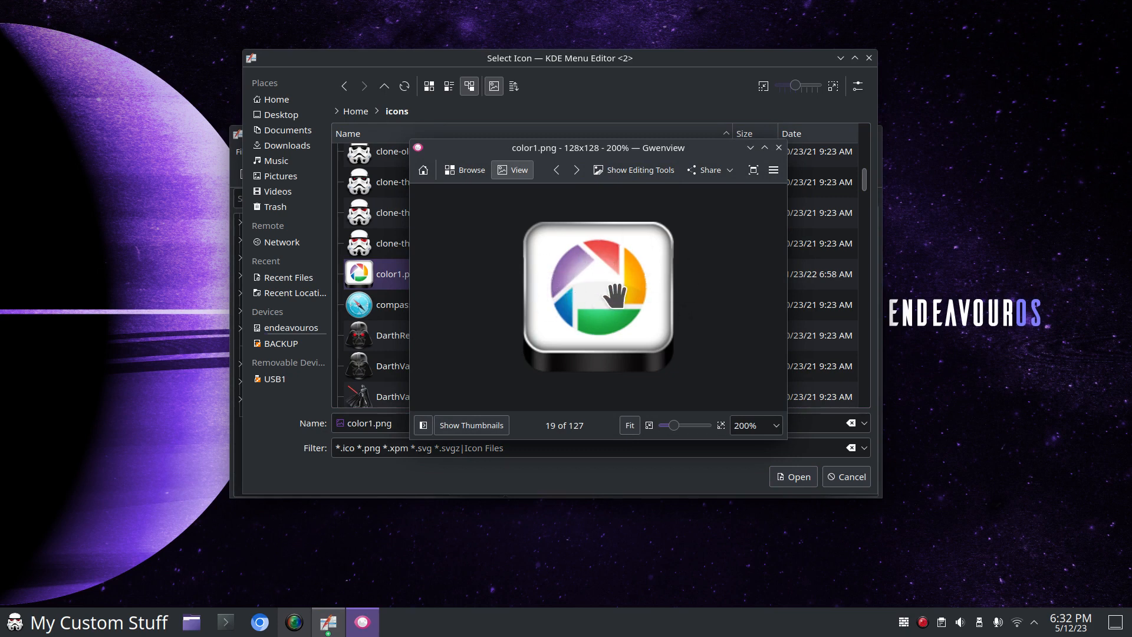
scroll(715, 315, "up", 1)
scroll(714, 315, "up", 1)
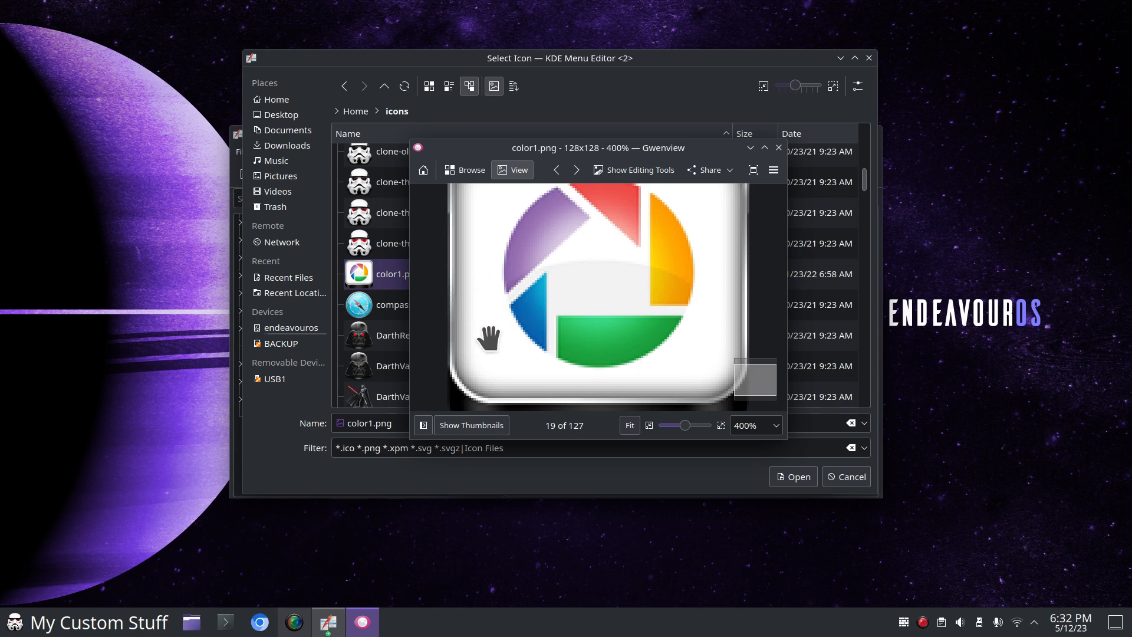
scroll(494, 340, "down", 4)
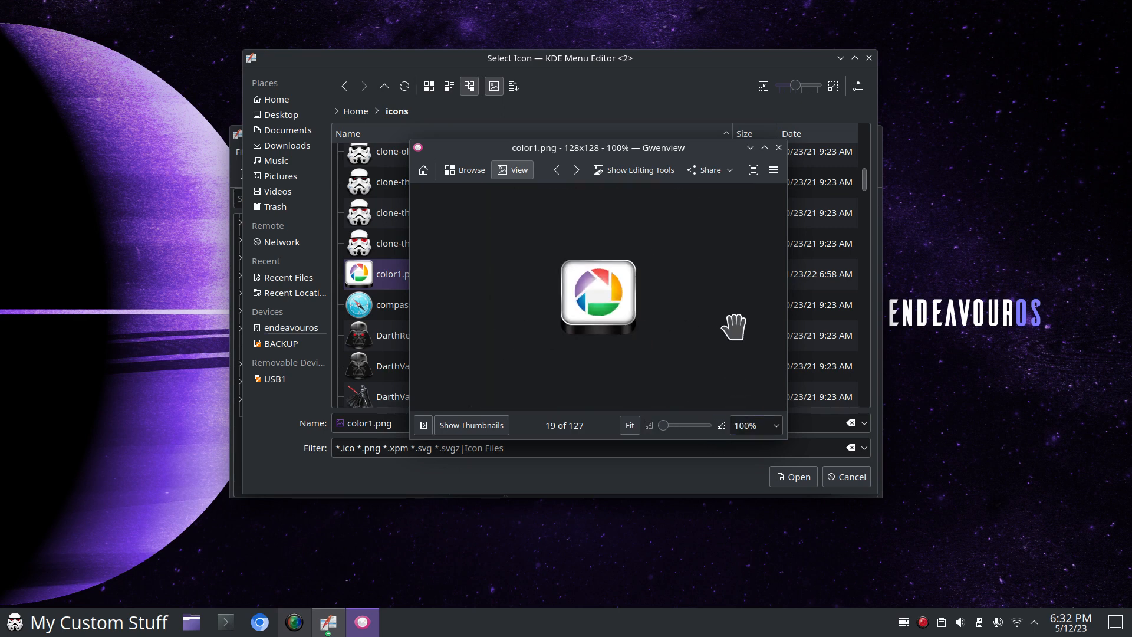
left_click(779, 148)
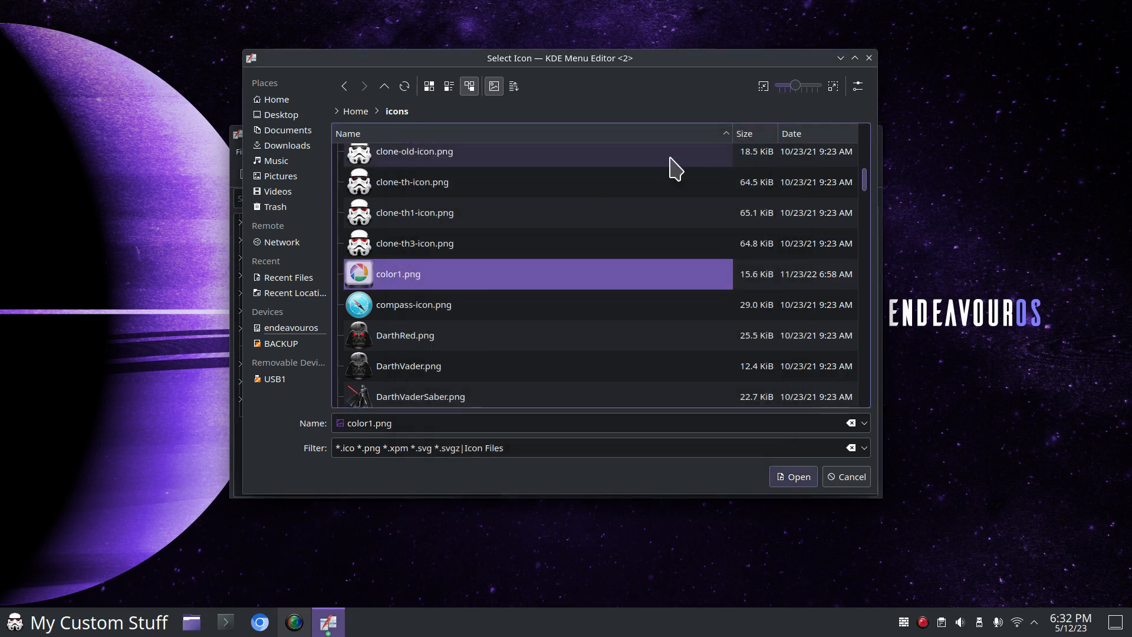
- View compass-icon.png in Gwenview and close the viewer
right_click(380, 303)
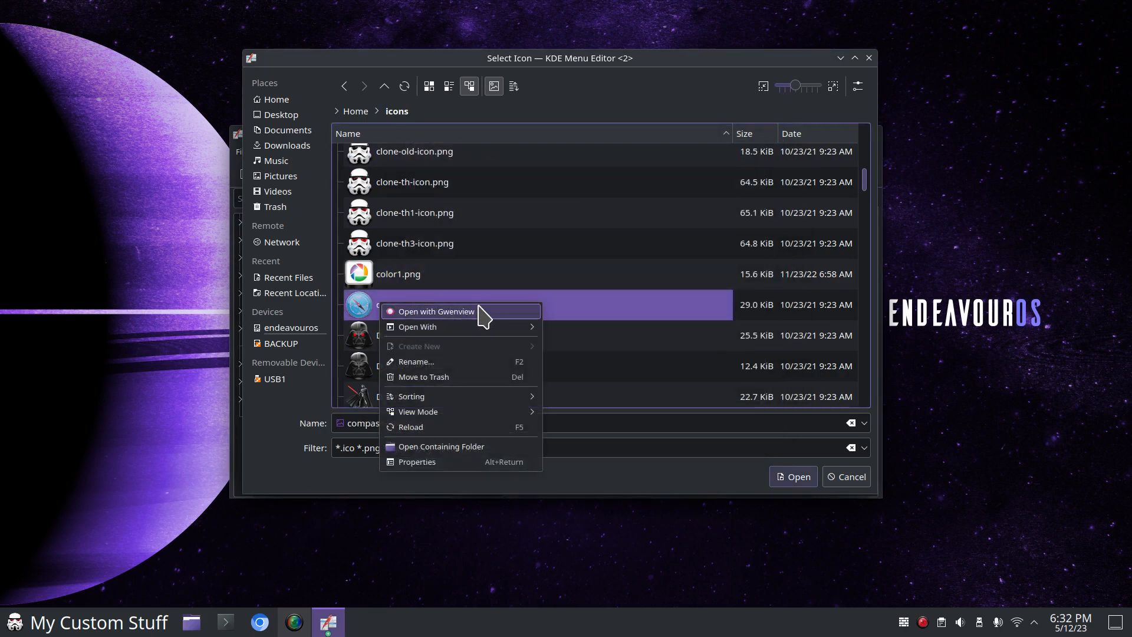
left_click(482, 321)
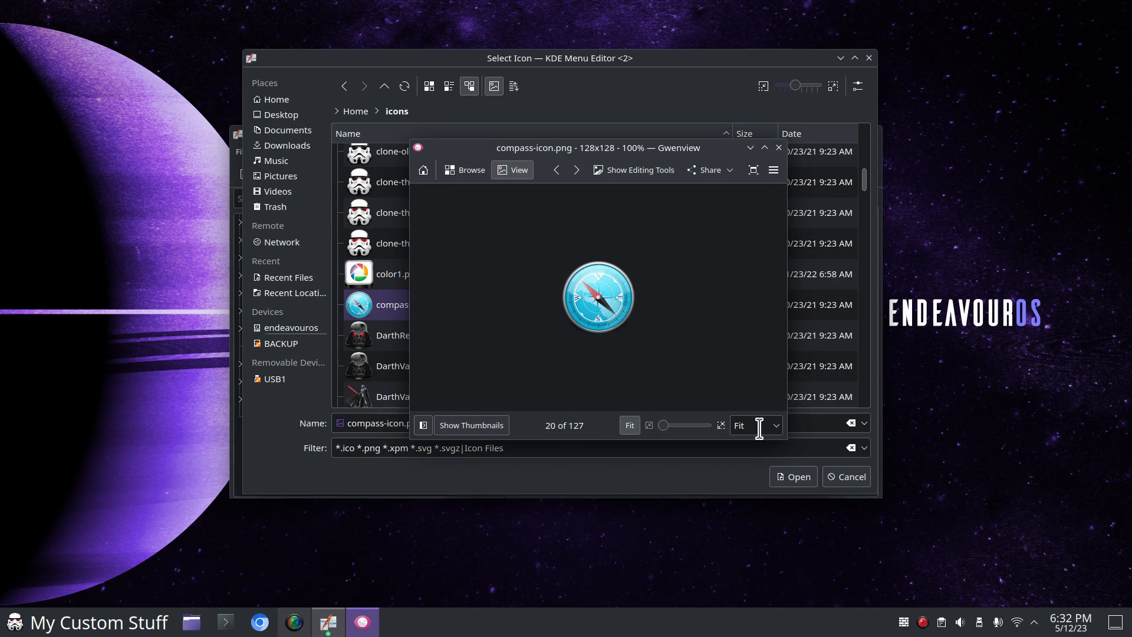
left_click(779, 148)
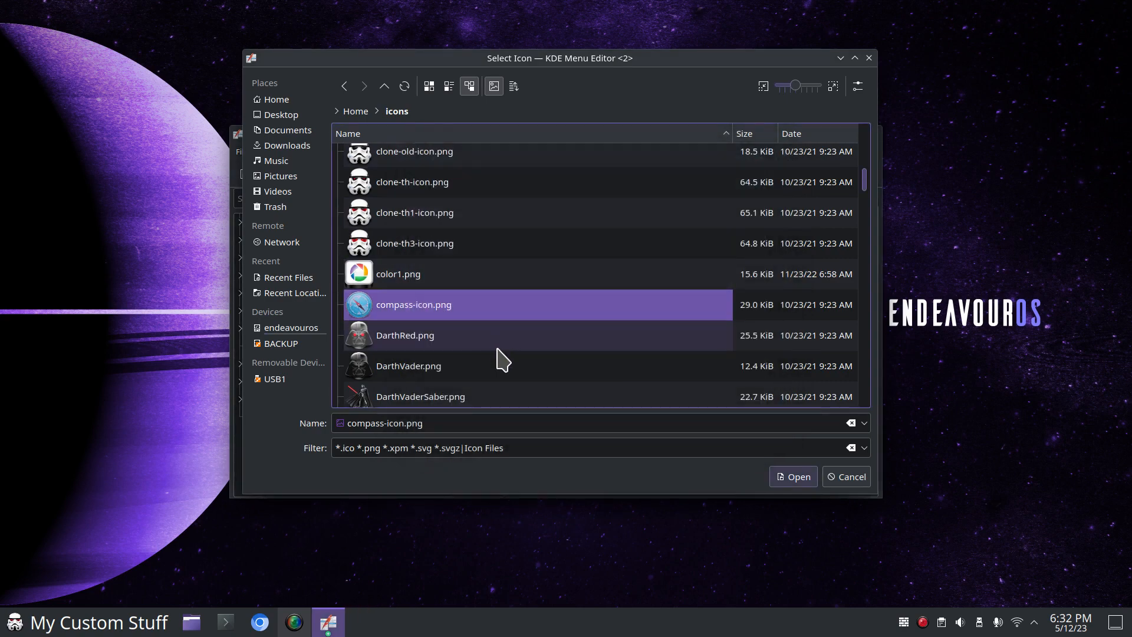
- Find fileman.png further down the icons folder, view it in Gwenview, and close the viewer
scroll(516, 340, "down", 2)
scroll(513, 342, "down", 2)
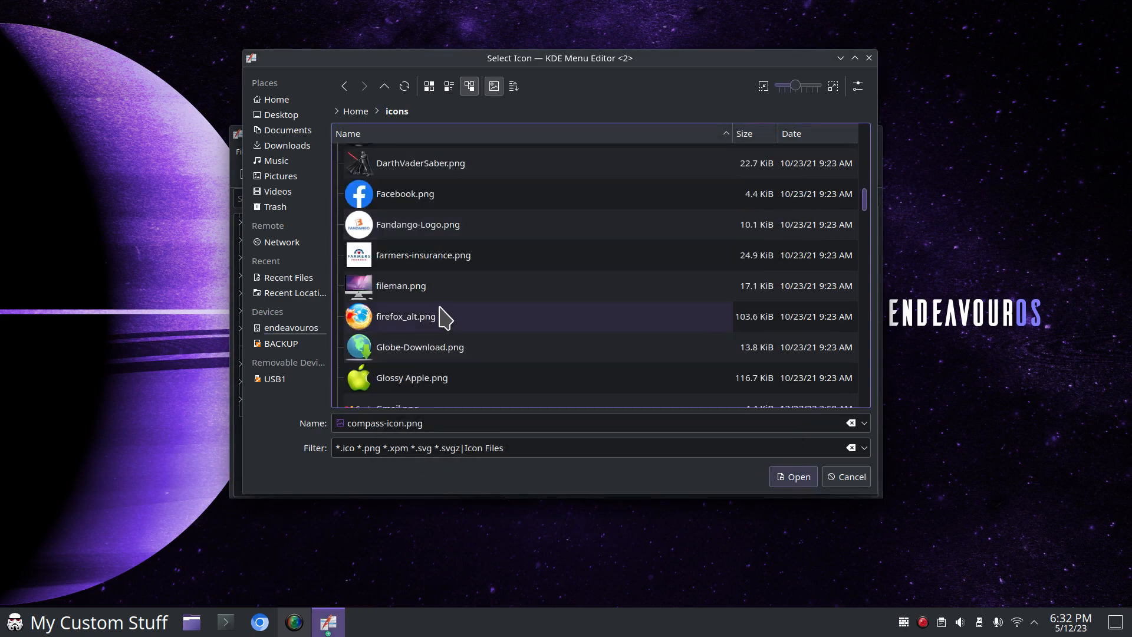
left_click(396, 295)
right_click(475, 299)
left_click(483, 296)
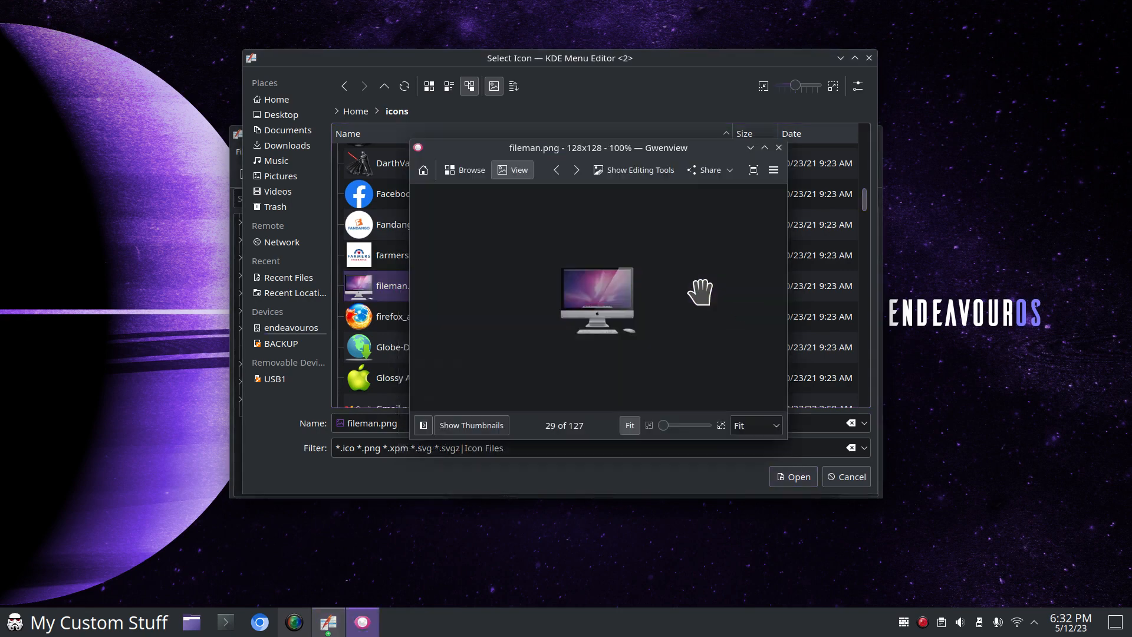
left_click(778, 148)
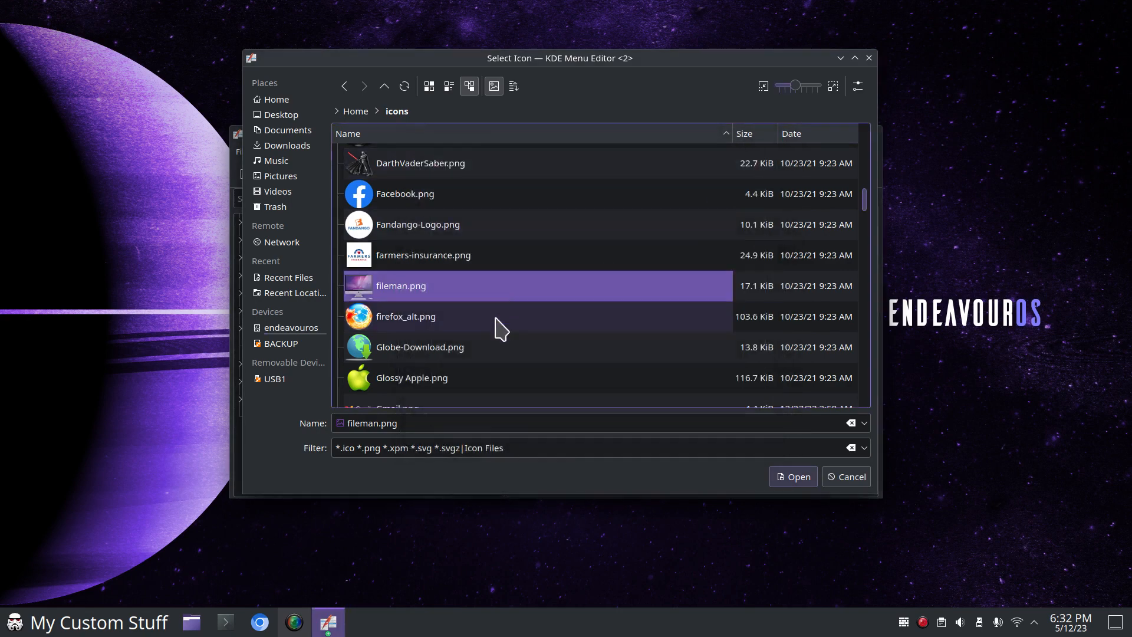
- View firefox_alt.png in Gwenview at up to 200% zoom and close the viewer
right_click(424, 319)
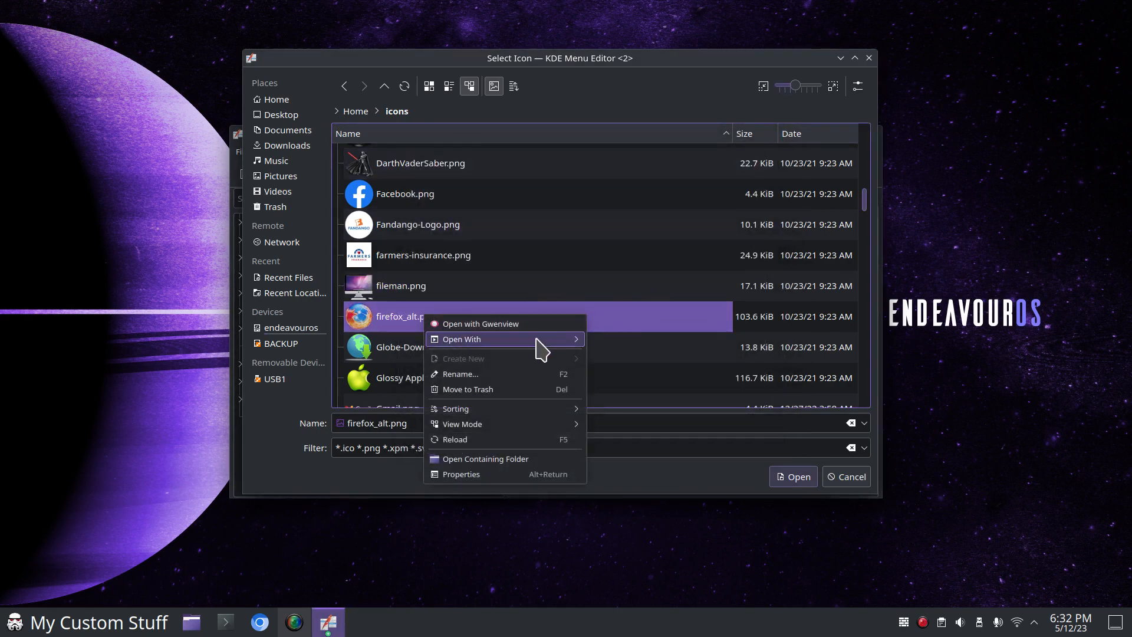
left_click(509, 325)
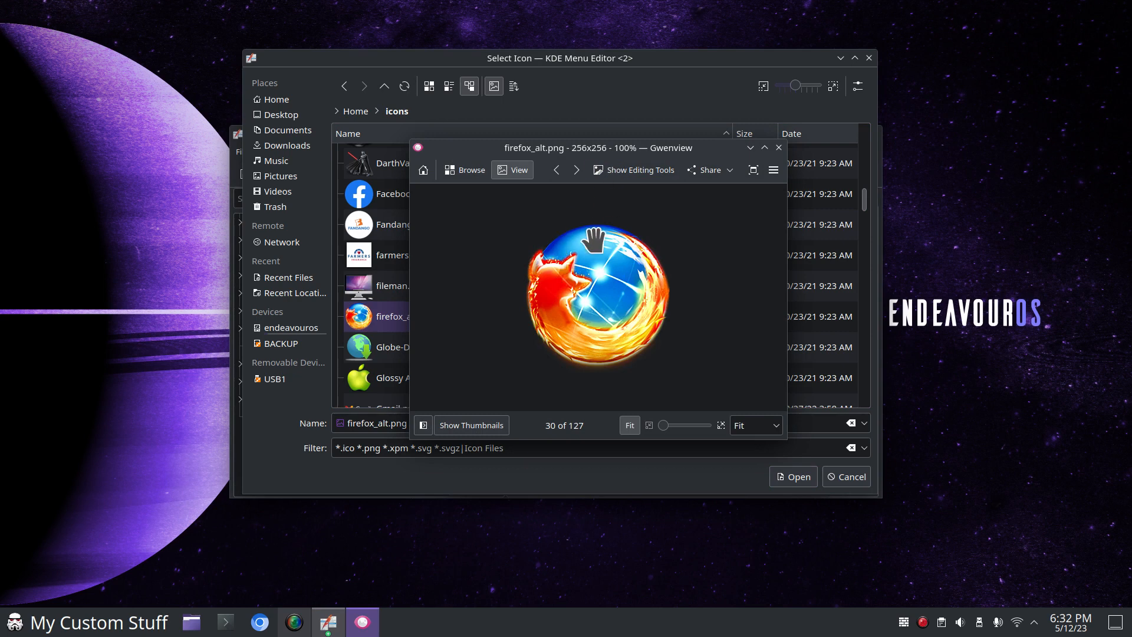
left_click(594, 335, "ctrl")
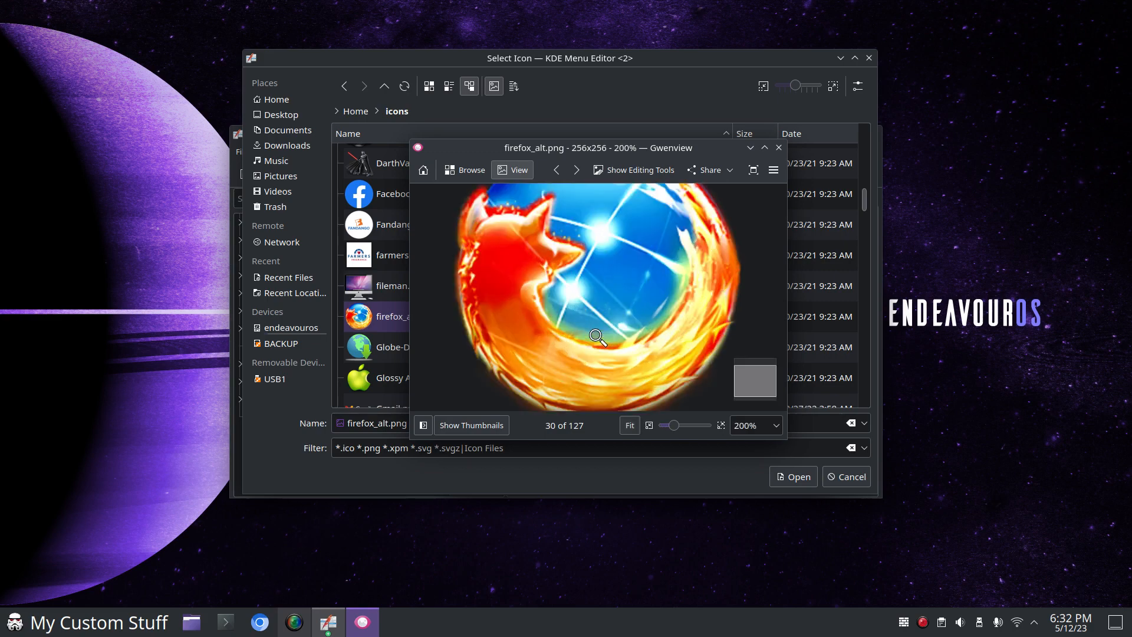
scroll(595, 336, "down", 2)
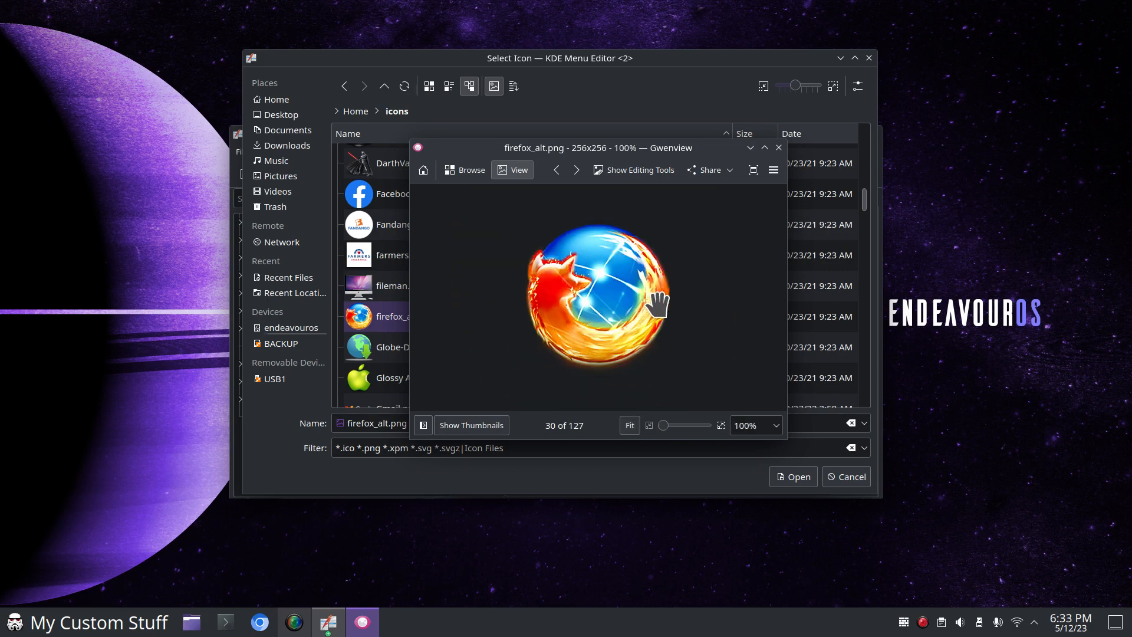
key("alt+F4")
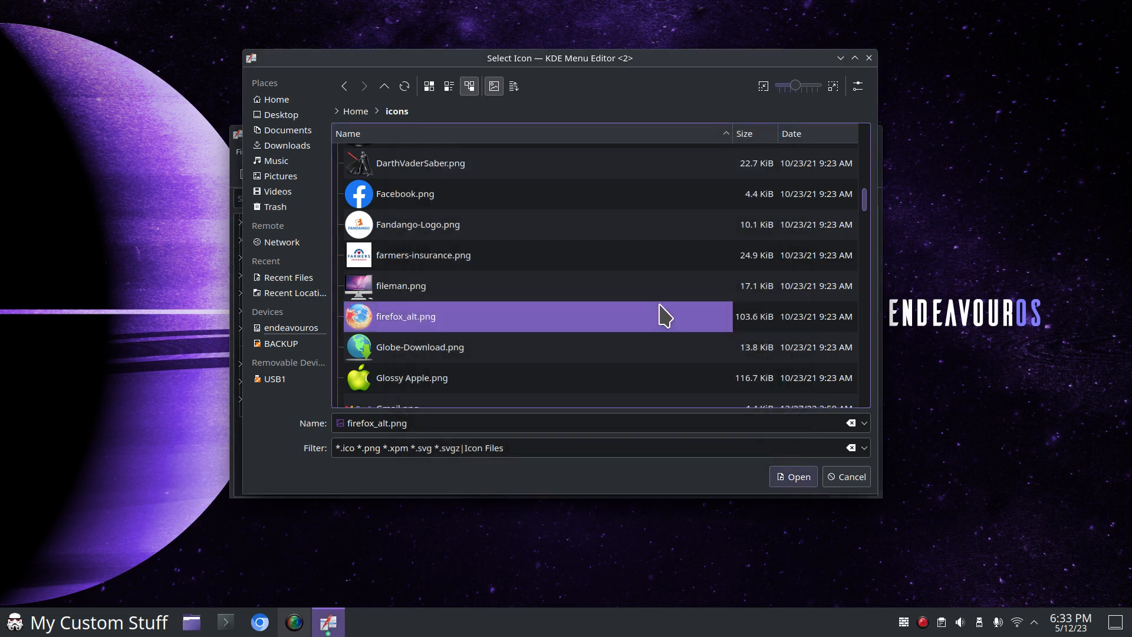
- Set color1.png from the icons folder as the Graphics category icon, save the menu, and close the menu editor
scroll(489, 323, "up", 8)
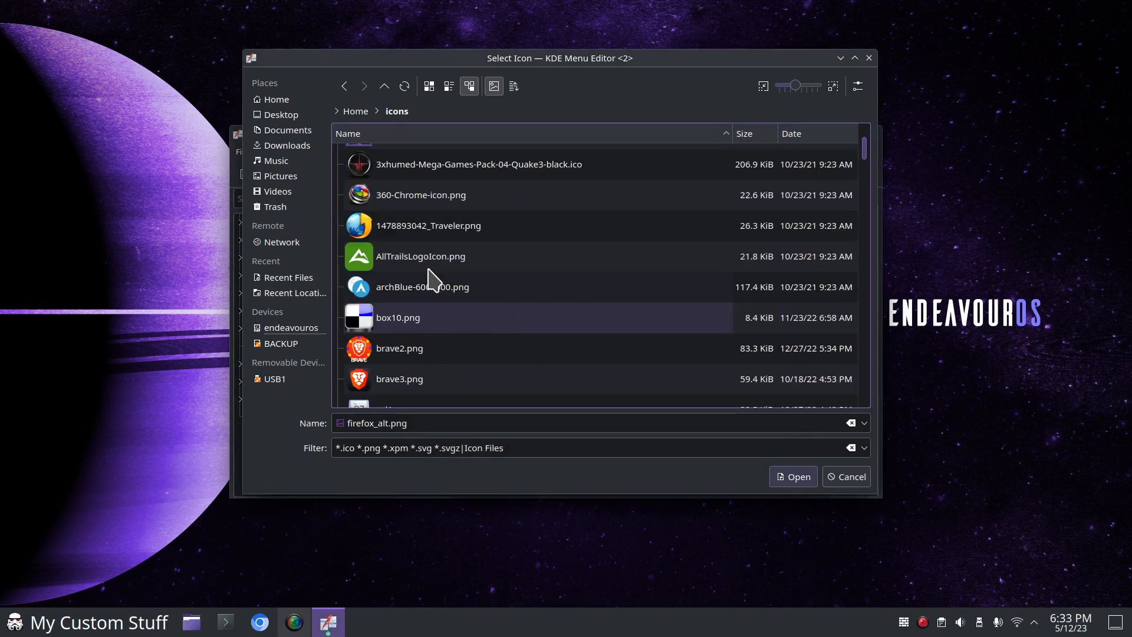
left_click_drag(295, 57, 454, 73)
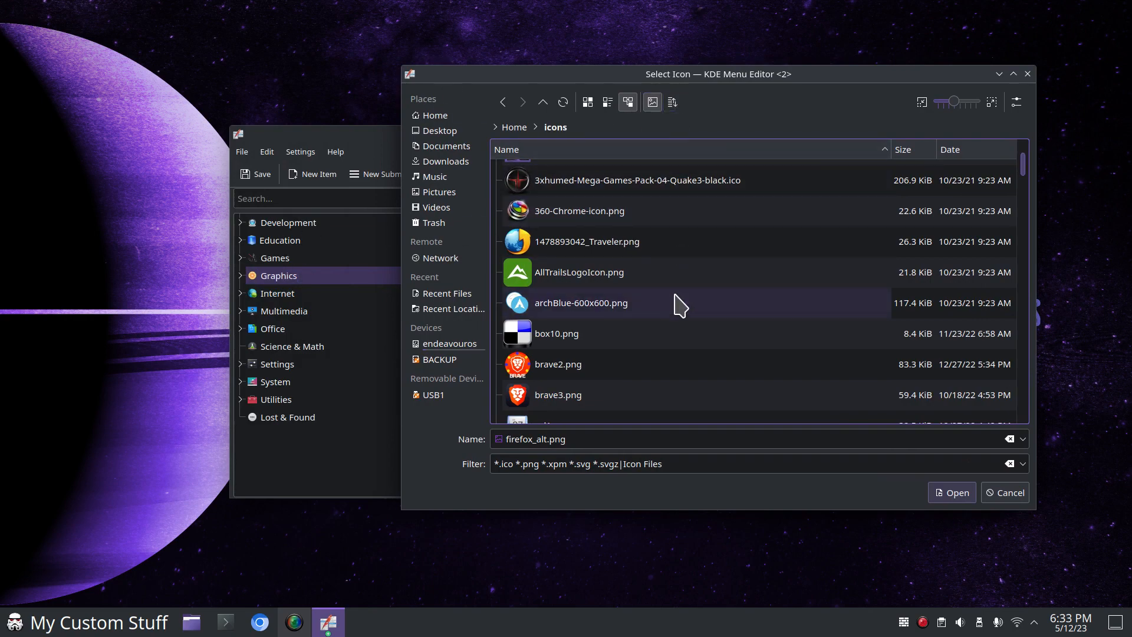
scroll(665, 345, "down", 2)
scroll(665, 345, "down", 4)
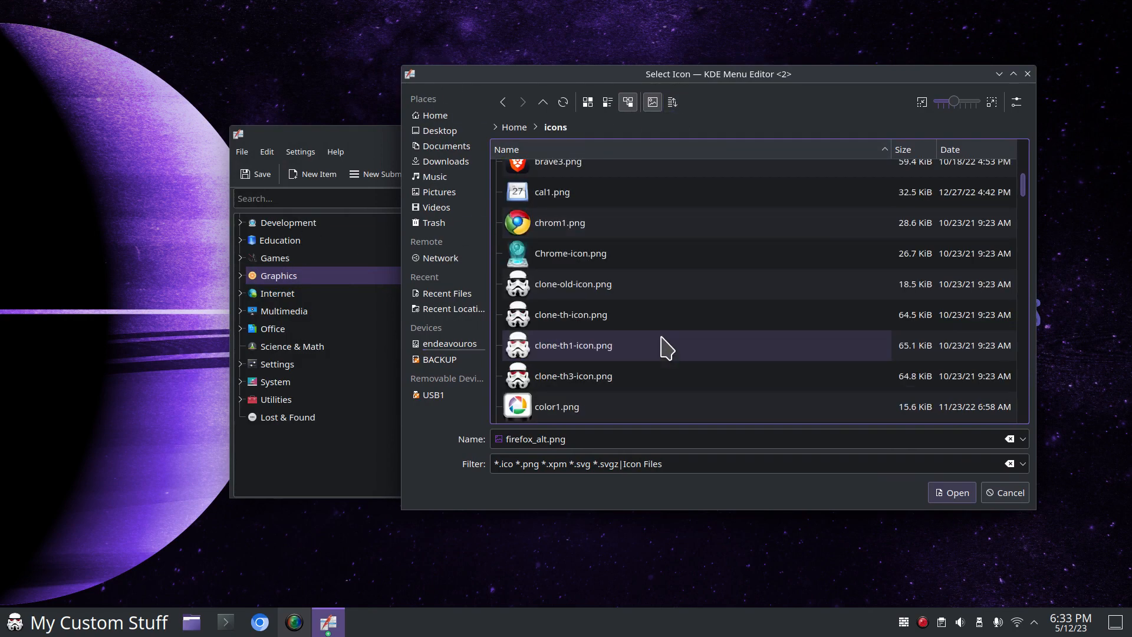
left_click(541, 291)
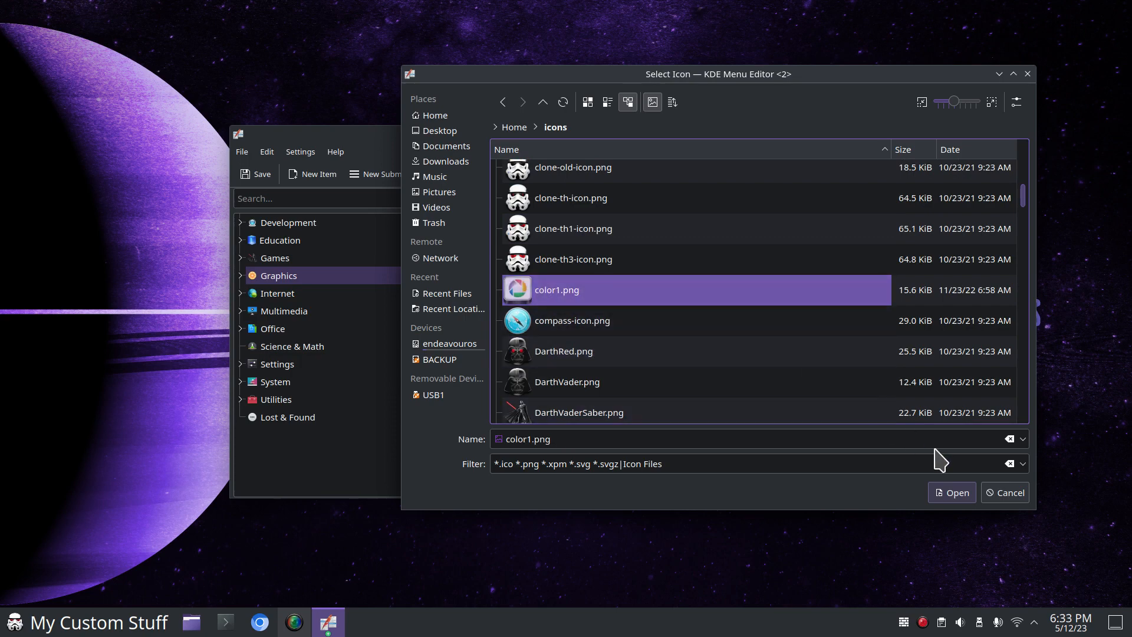
left_click(945, 495)
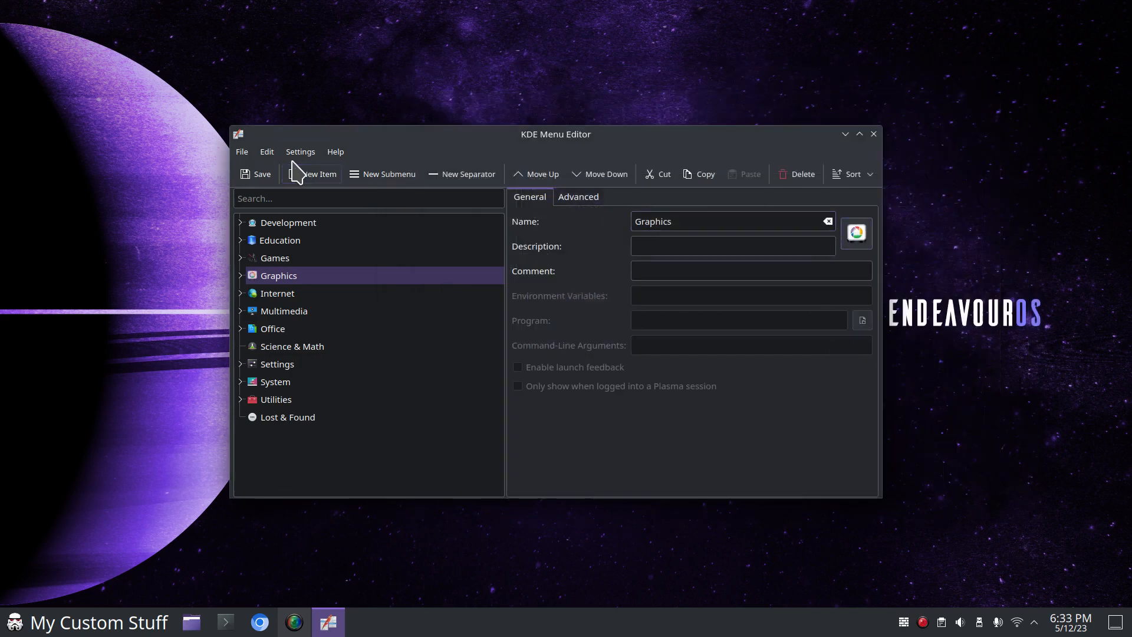
left_click(250, 173)
left_click(873, 134)
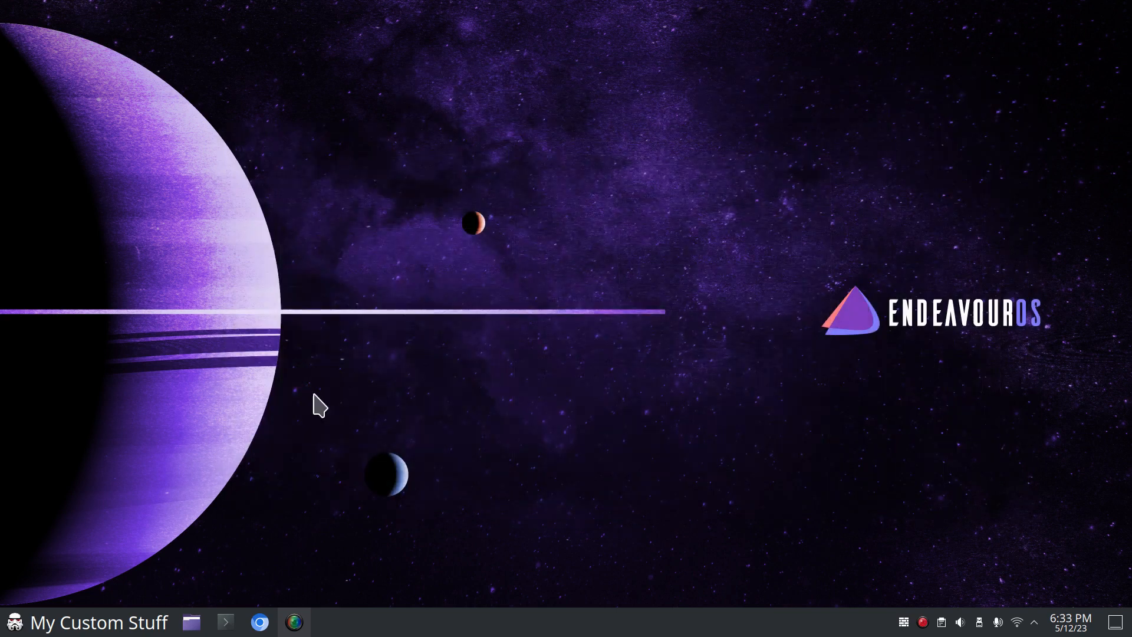
- Check the category icons in the application launcher, view the Internet category, and close the launcher
left_click(15, 621)
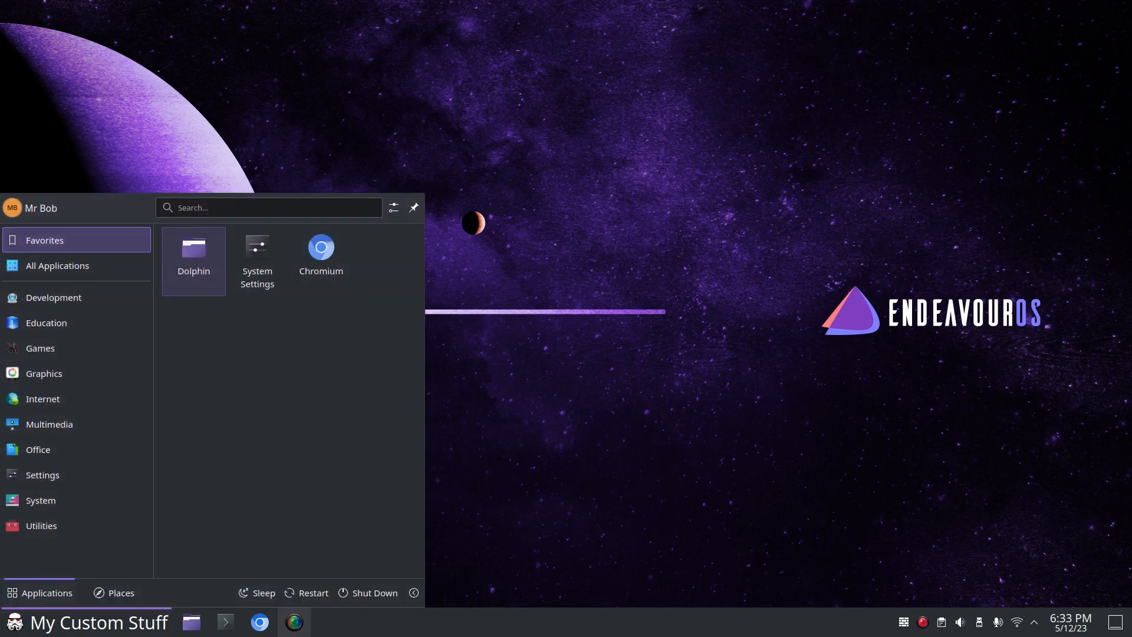
left_click(43, 399)
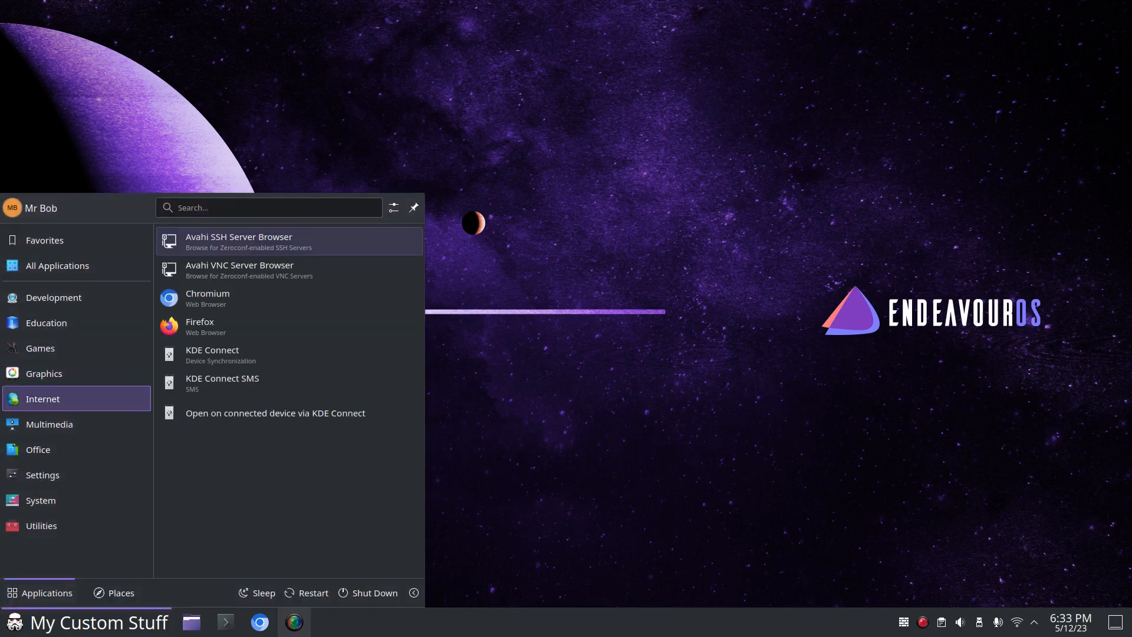
left_click(553, 444)
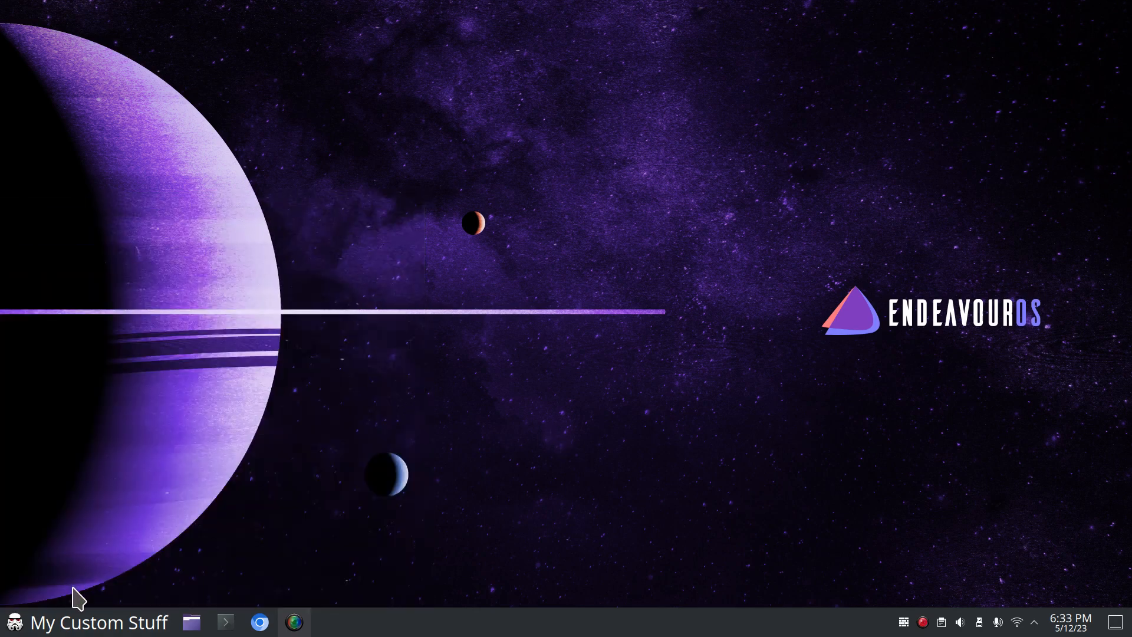
- Reopen the menu editor, select the Internet category, and copy its name
right_click(15, 622)
left_click(109, 527)
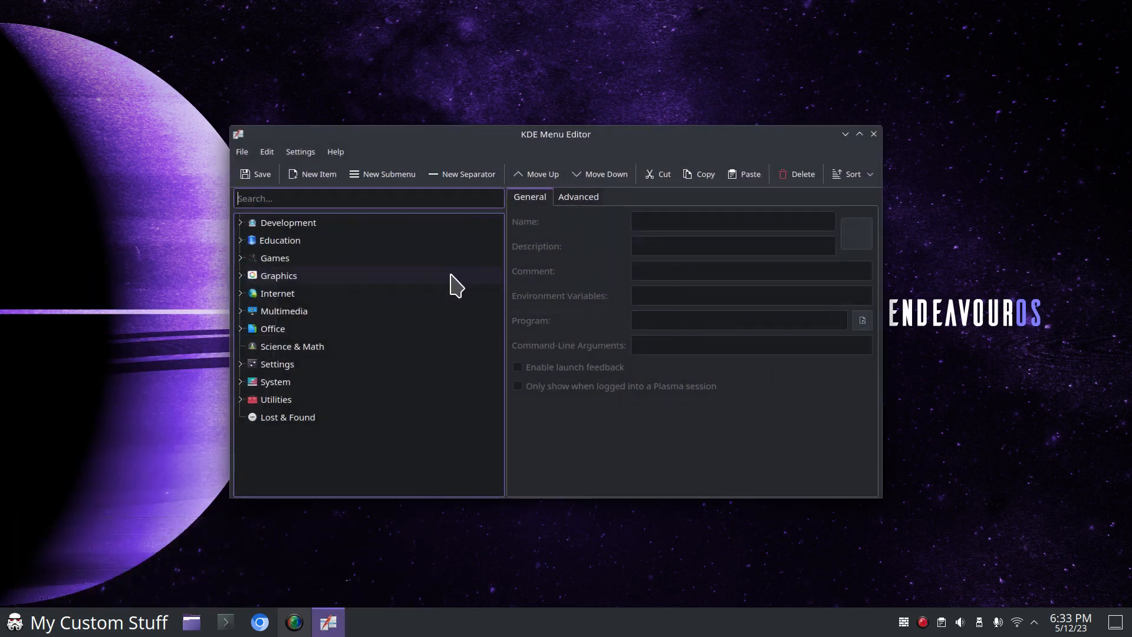
left_click(377, 295)
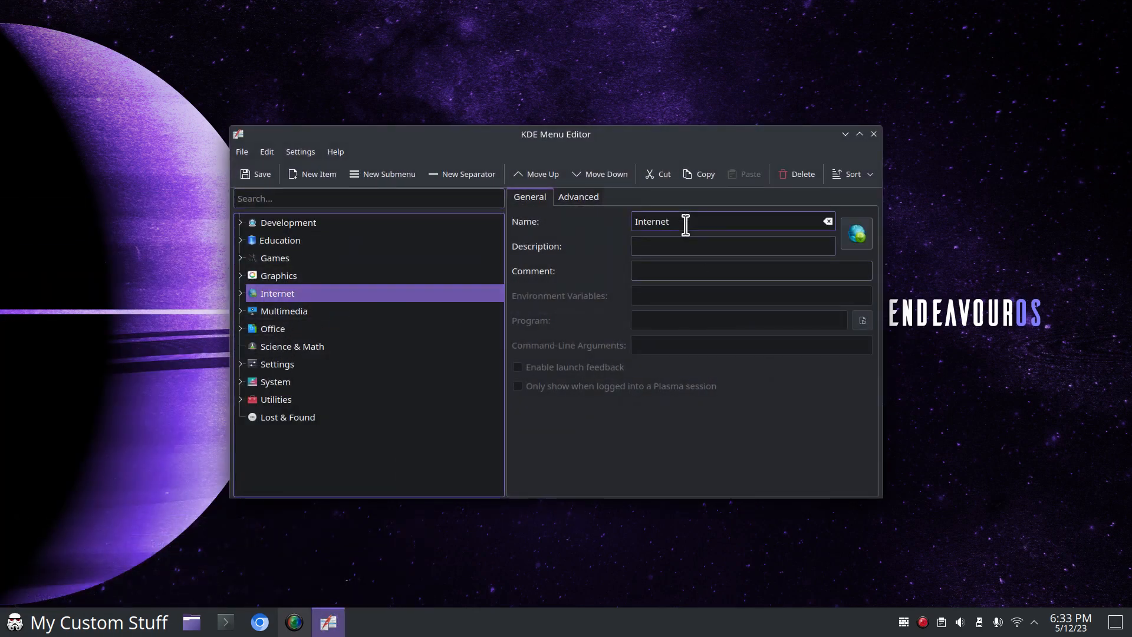
left_click_drag(684, 222, 625, 224)
right_click(653, 222)
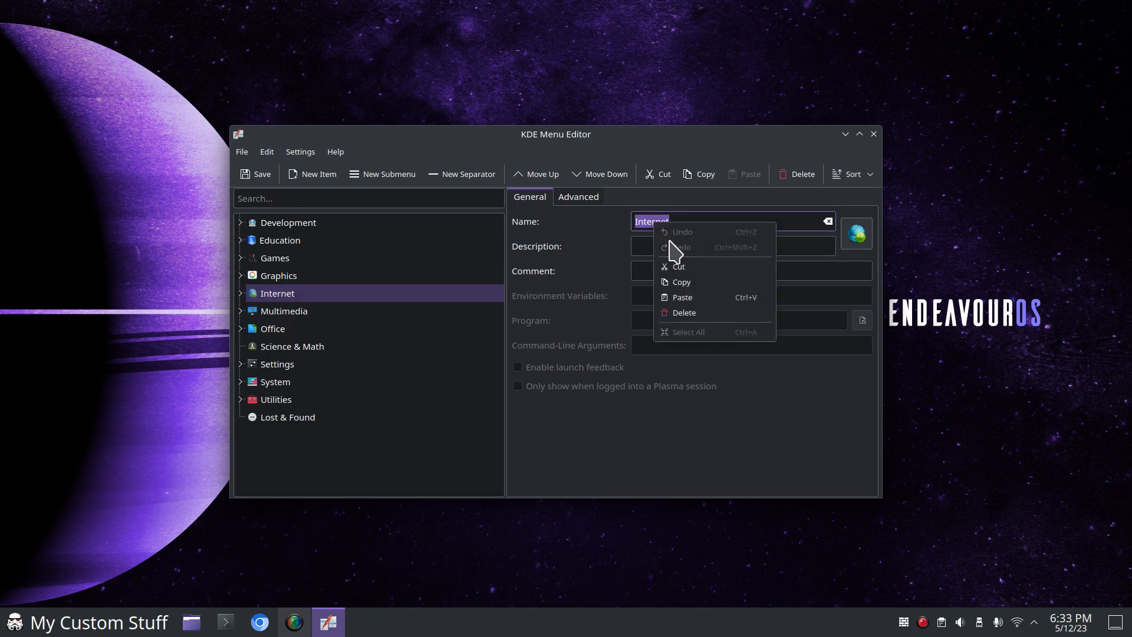
left_click(704, 279)
- Search for a new Internet category icon with the term Internet across all icon categories
left_click(864, 243)
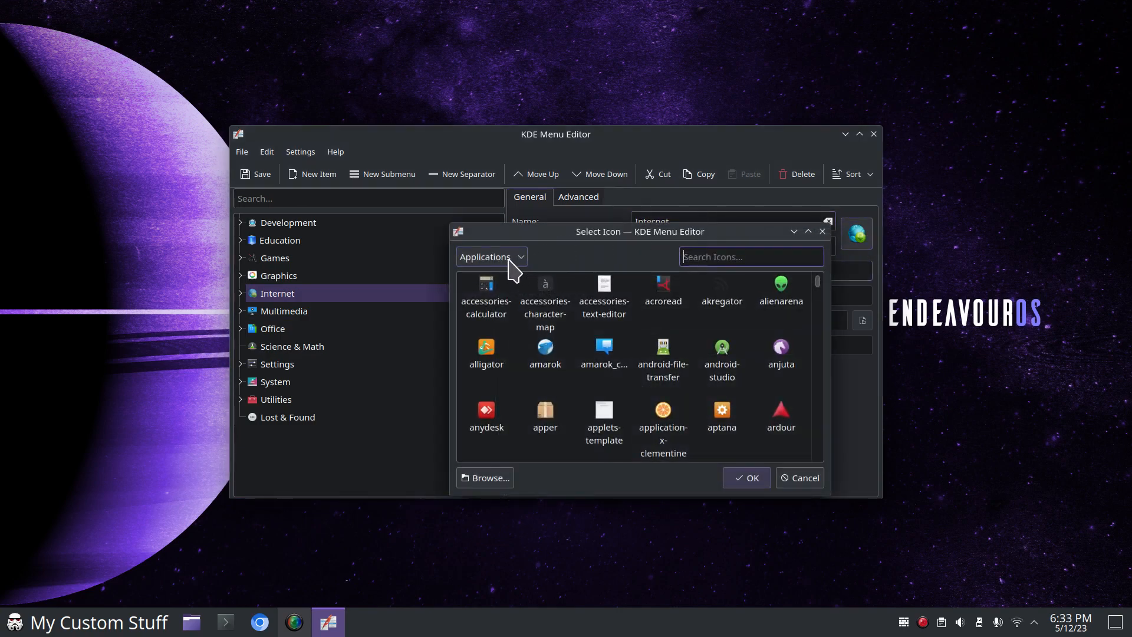
right_click(714, 255)
left_click(777, 329)
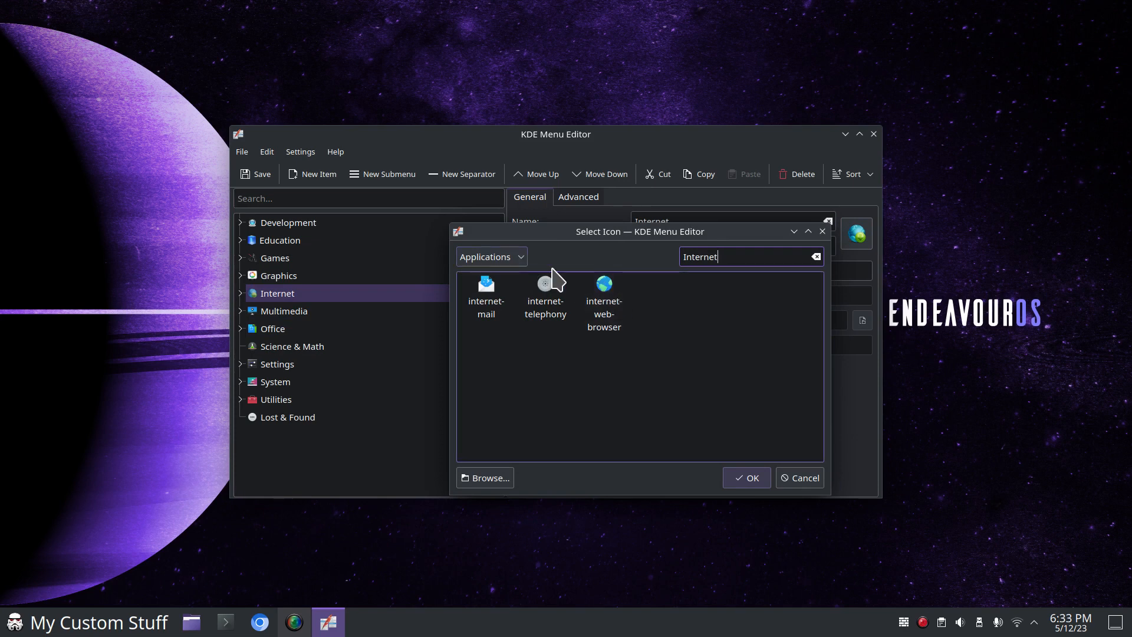
left_click(517, 259)
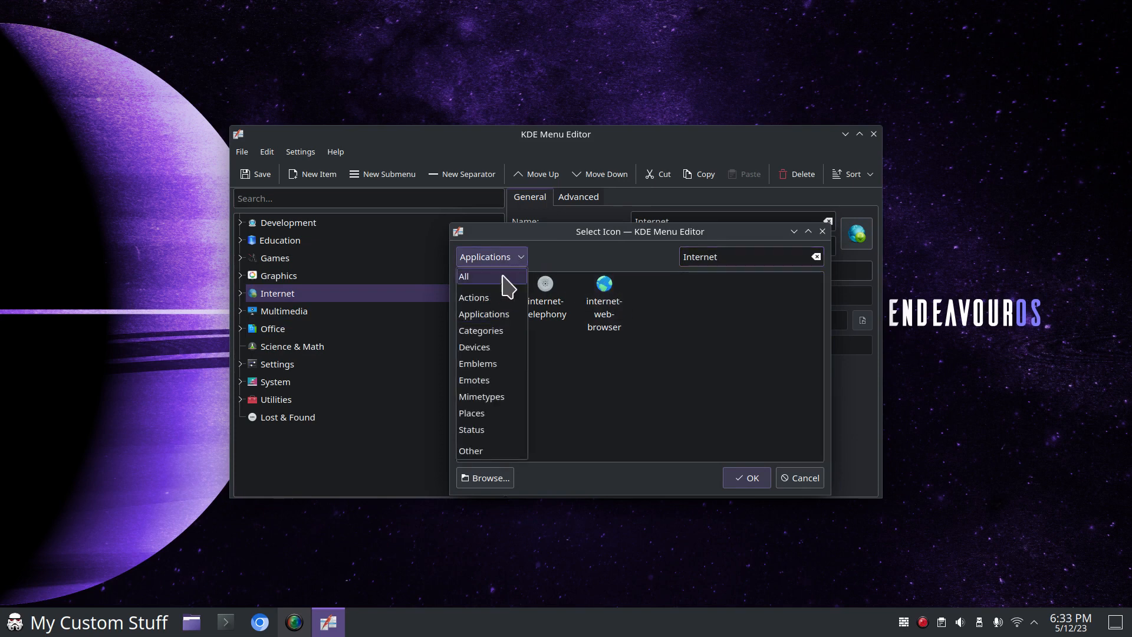
left_click(504, 290)
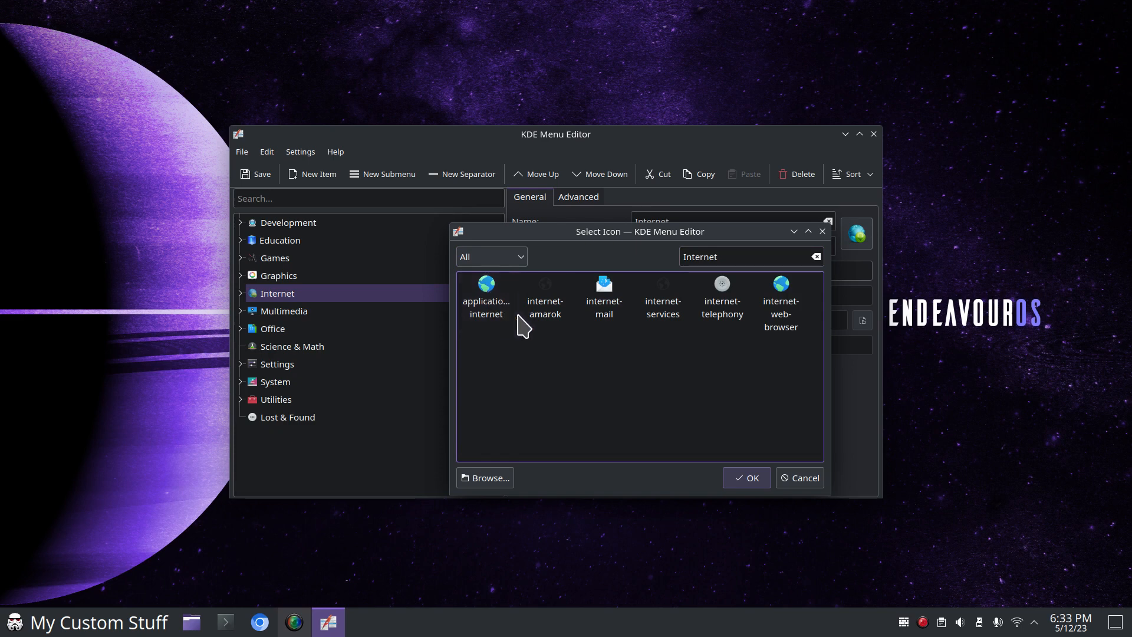
- Assign the first globe icon in the search results to the Internet category, save the menu, and close the editor
left_click(496, 289)
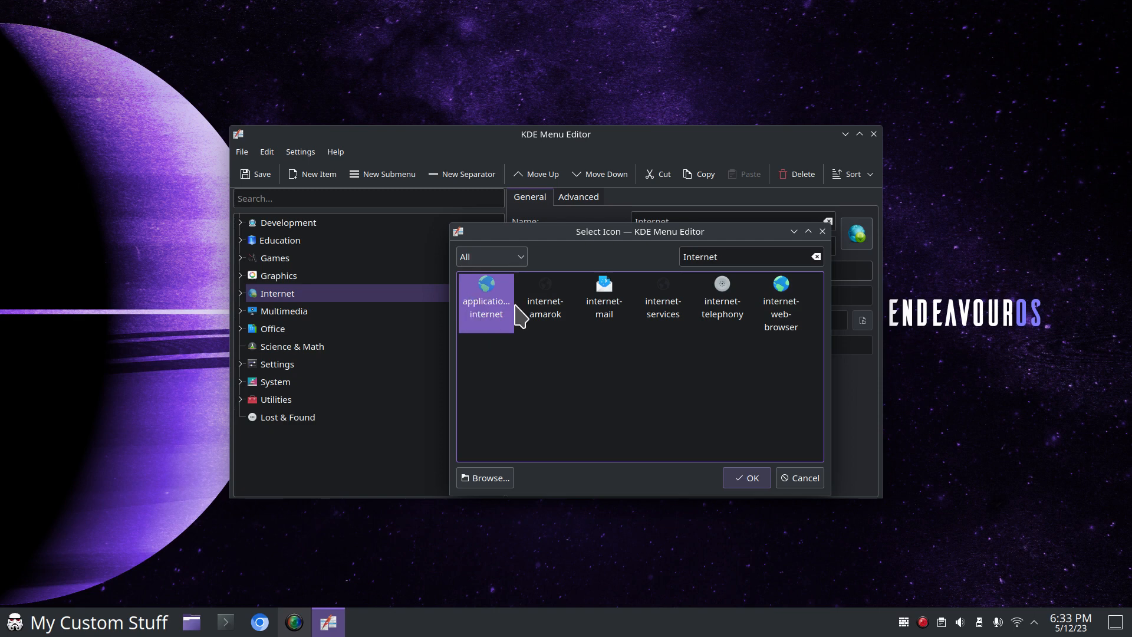
left_click(747, 477)
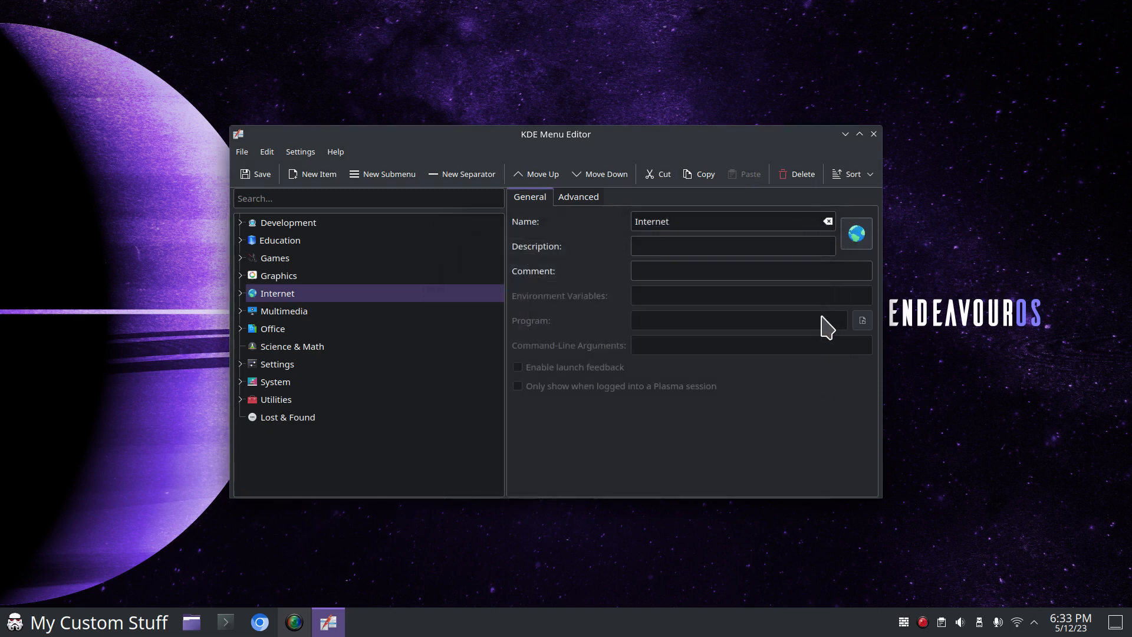
left_click(268, 171)
left_click(874, 134)
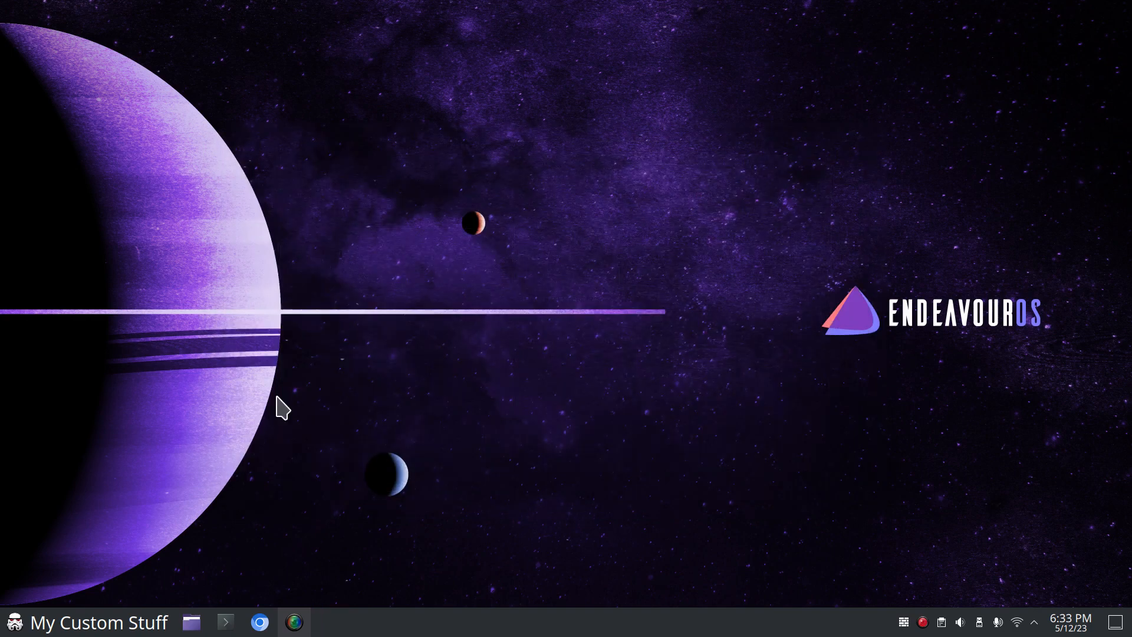
- Reopen the menu editor from the launcher and browse to the icons folder in Home to choose a file for the Internet icon
left_click(87, 622)
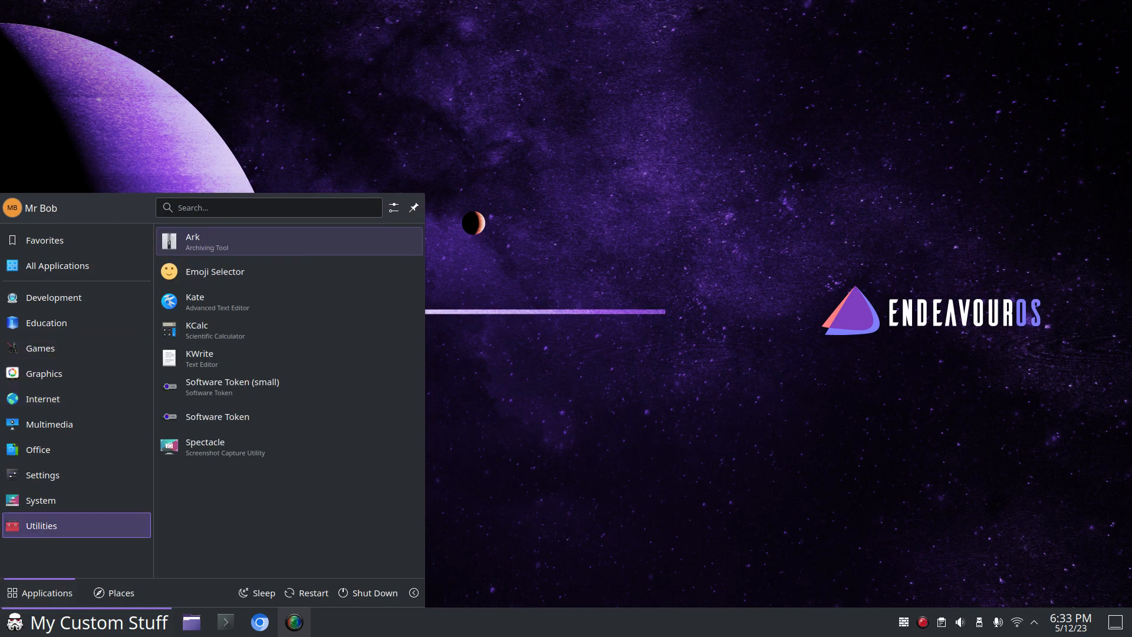
right_click(15, 516)
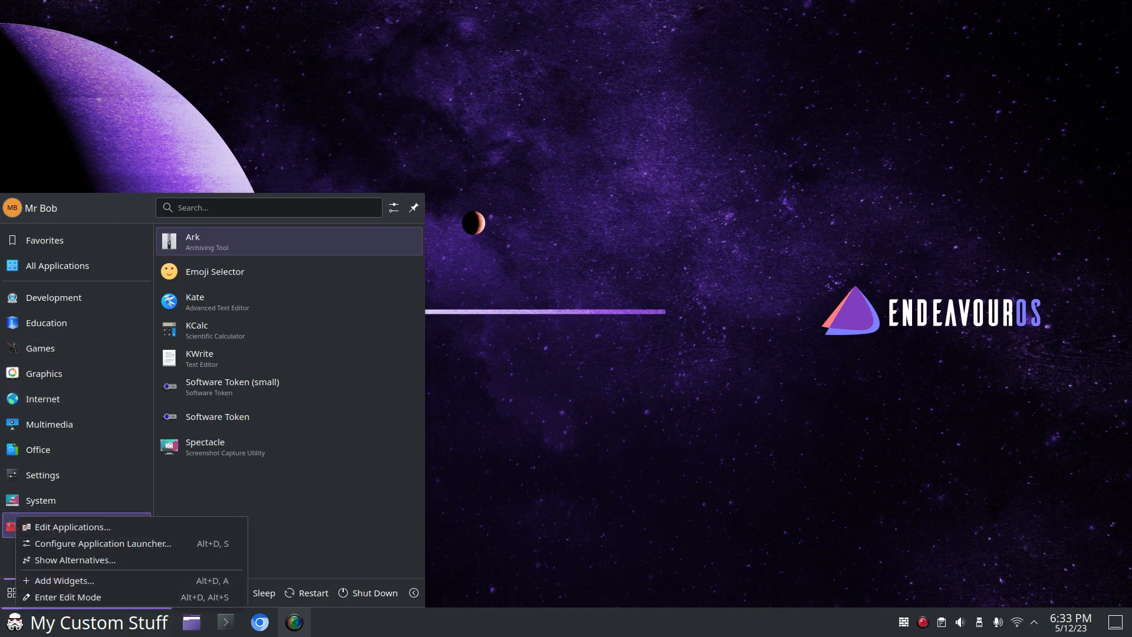
left_click(59, 526)
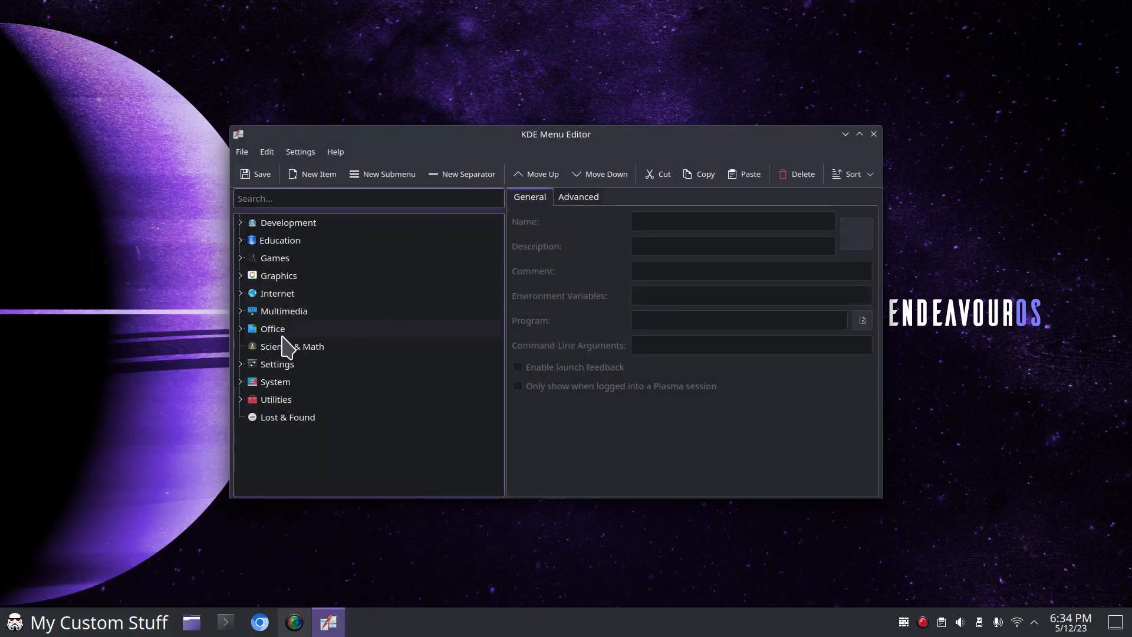
left_click(286, 295)
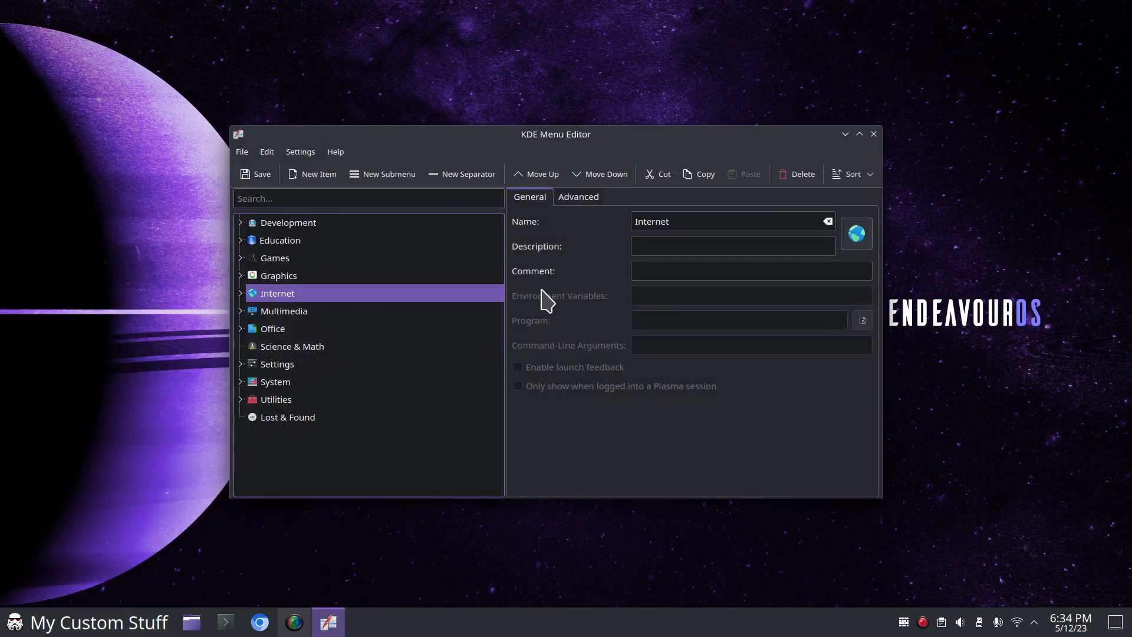
left_click(860, 235)
left_click(488, 475)
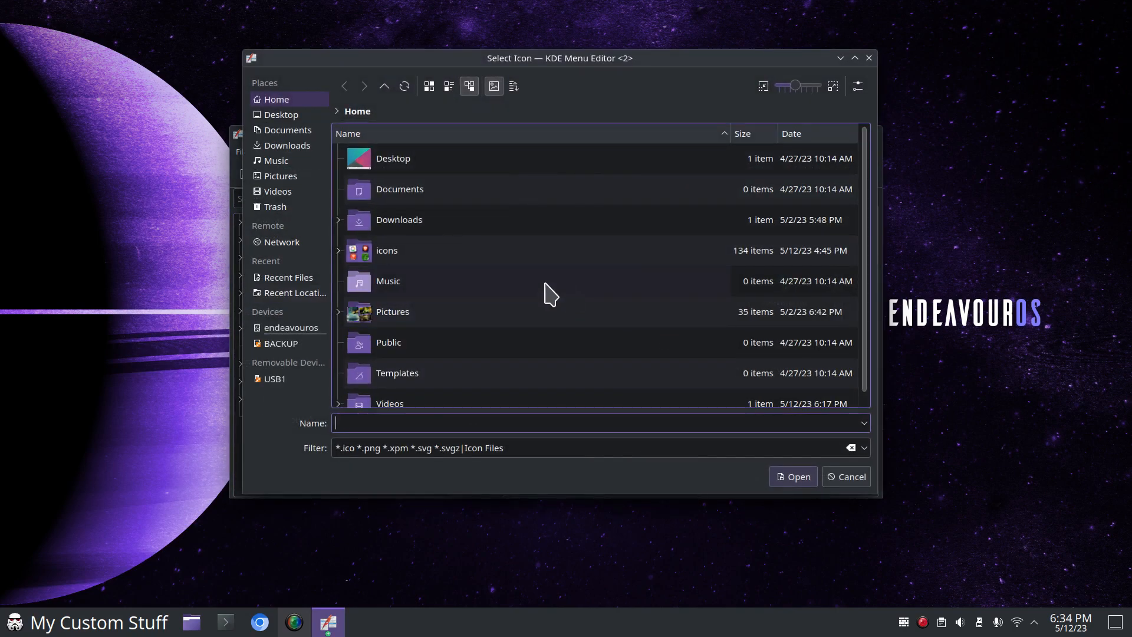
double_click(387, 250)
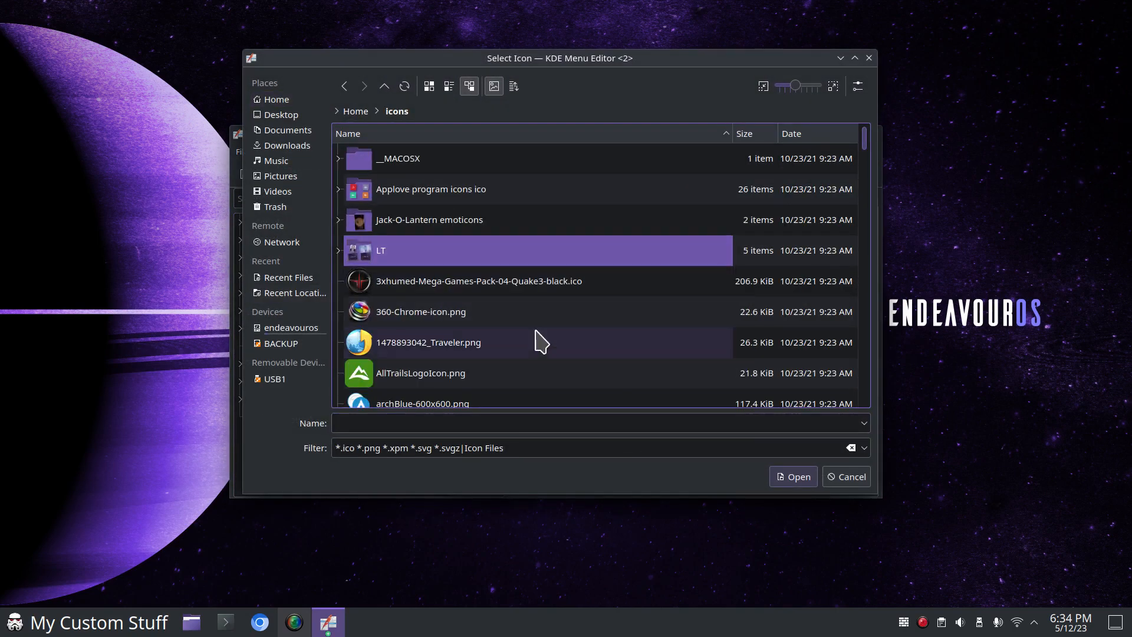
- Find R2-D2-icon.png in the icons folder and preview it at 200% and 100% zoom in Gwenview, closing the viewer when done
key("r")
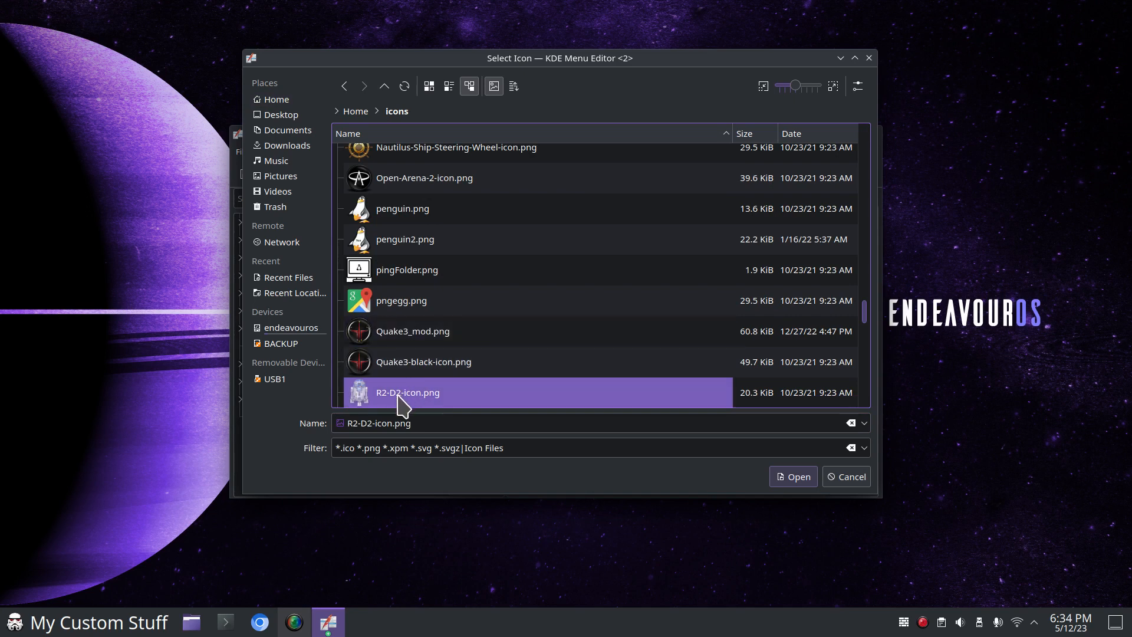
right_click(473, 394)
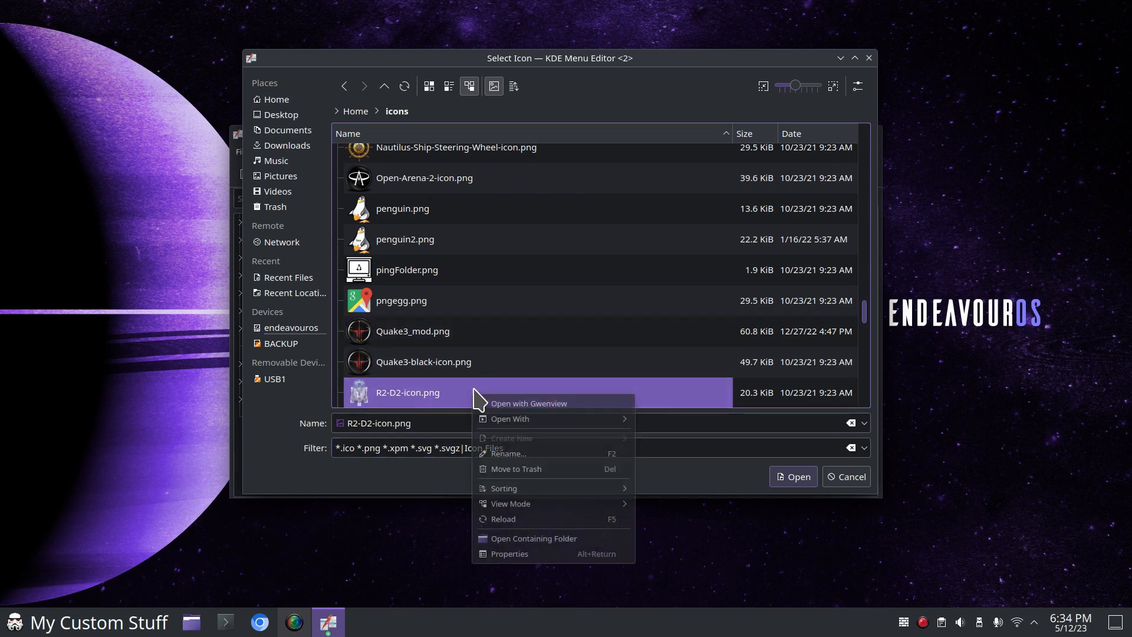
left_click(585, 404)
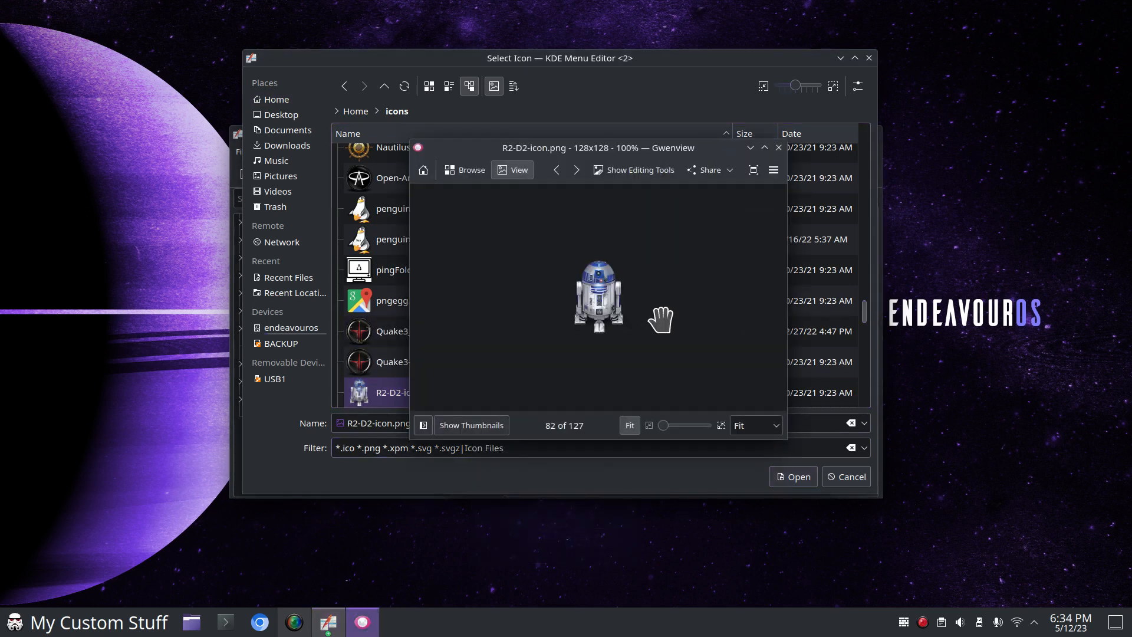
scroll(661, 323, "up", 2)
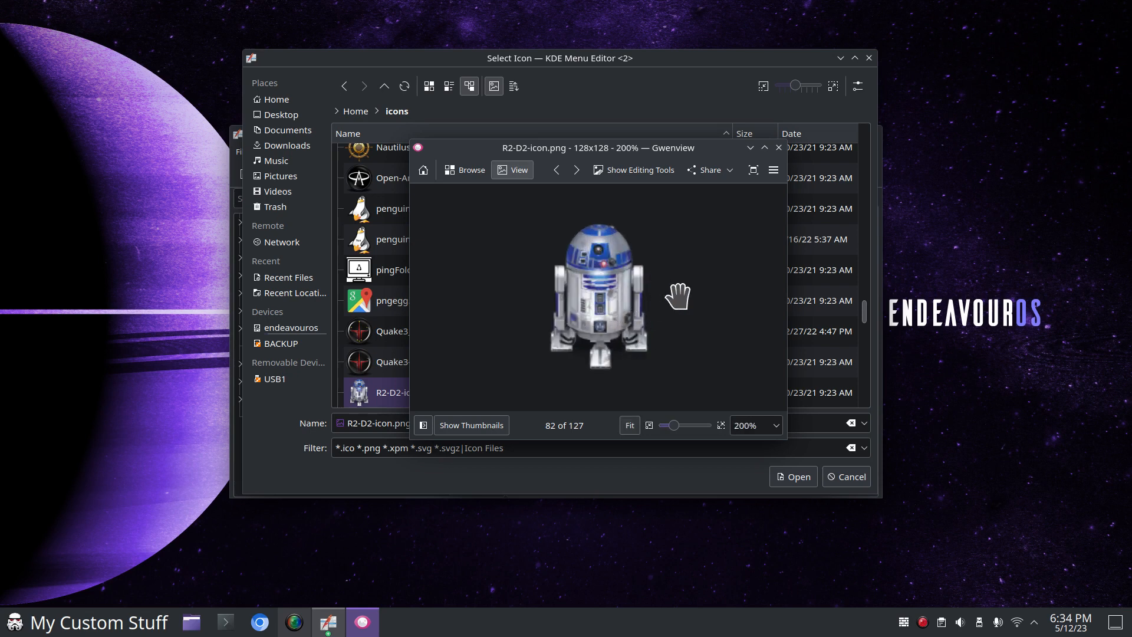
scroll(677, 297, "down", 2)
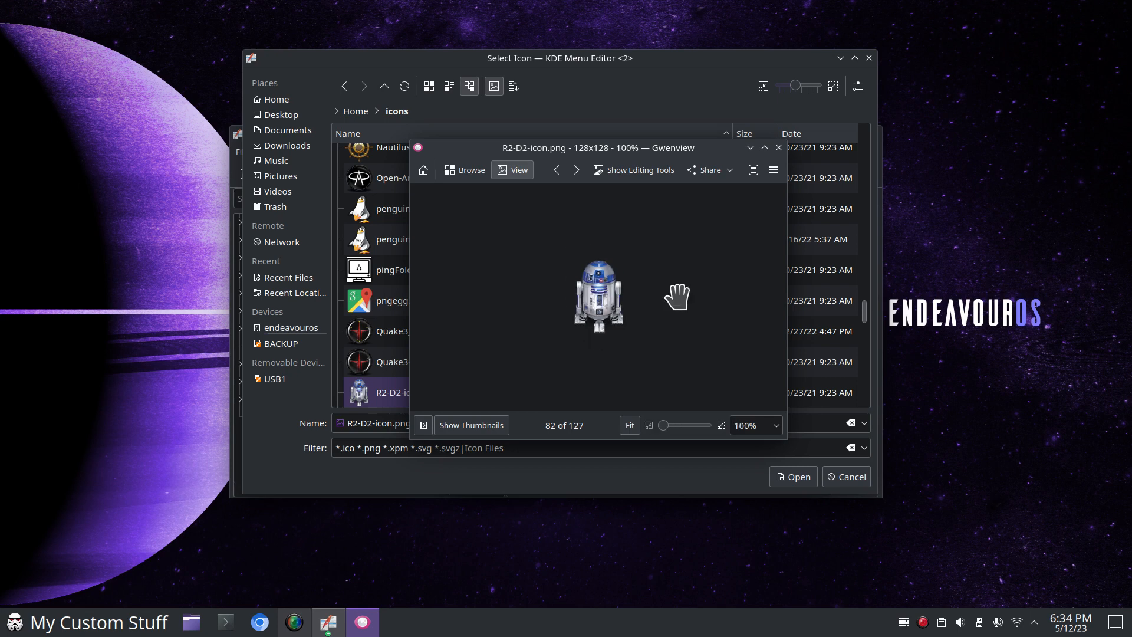
key("alt+F4")
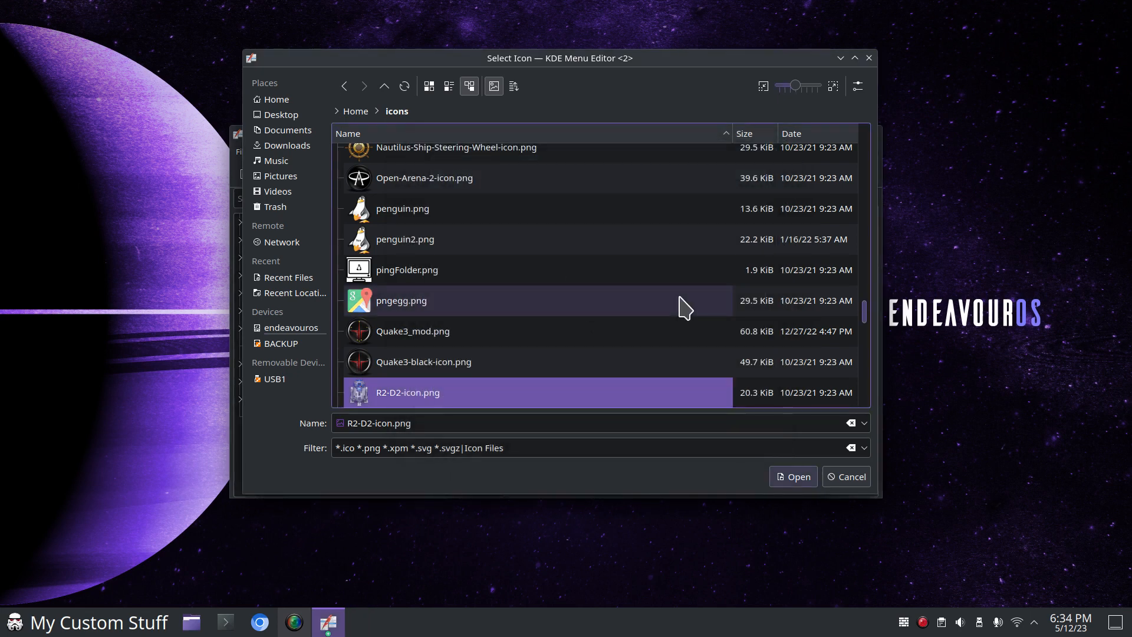
- Assign R2-D2-icon.png to the Internet category, save the menu and close the editor, and check the icon in the launcher
left_click(797, 477)
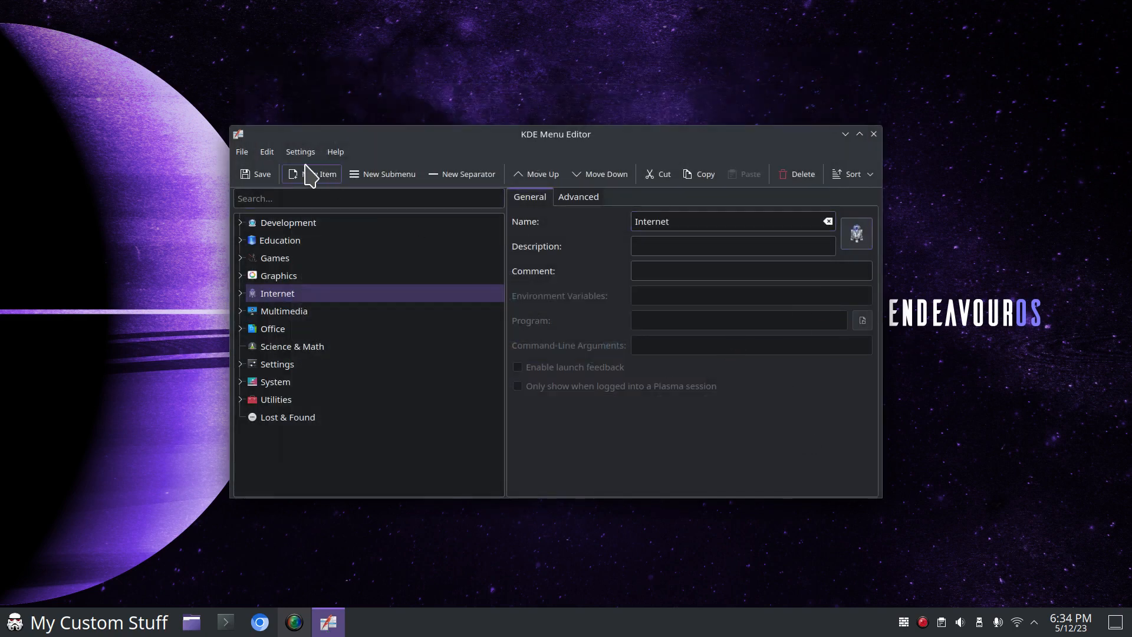
left_click(255, 174)
left_click(873, 134)
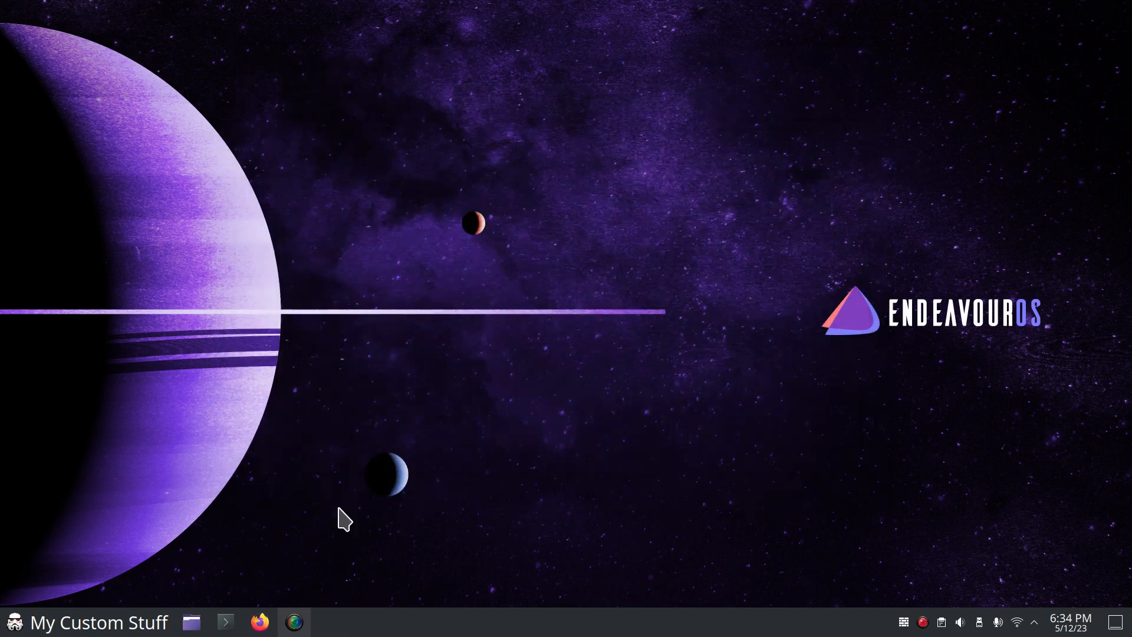
left_click(89, 622)
mouse_move(77, 399)
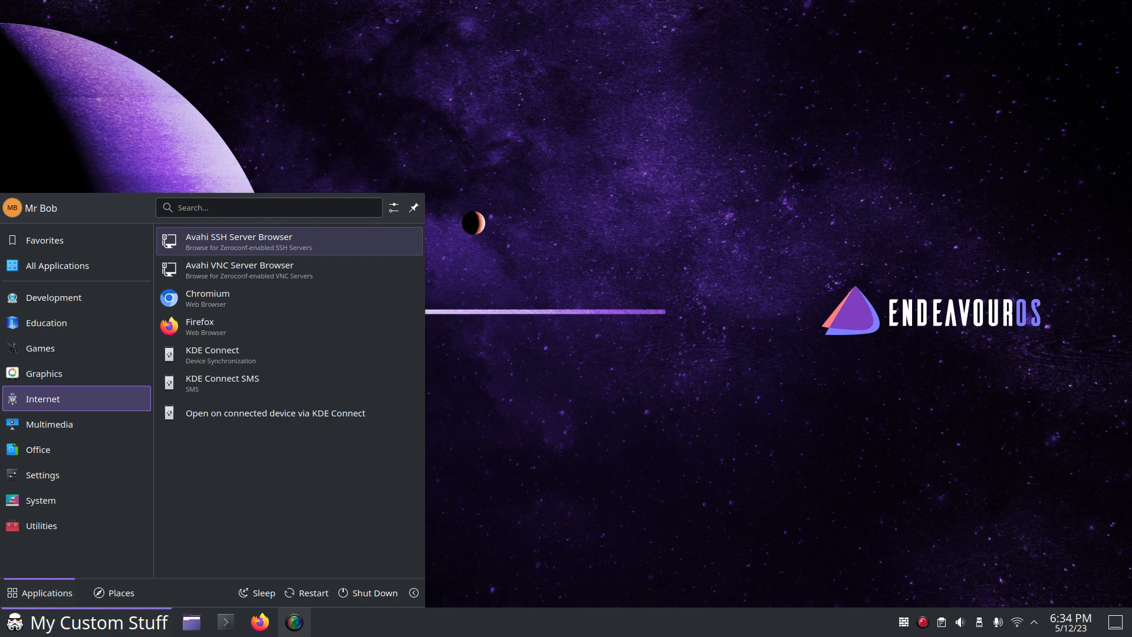
mouse_move(76, 297)
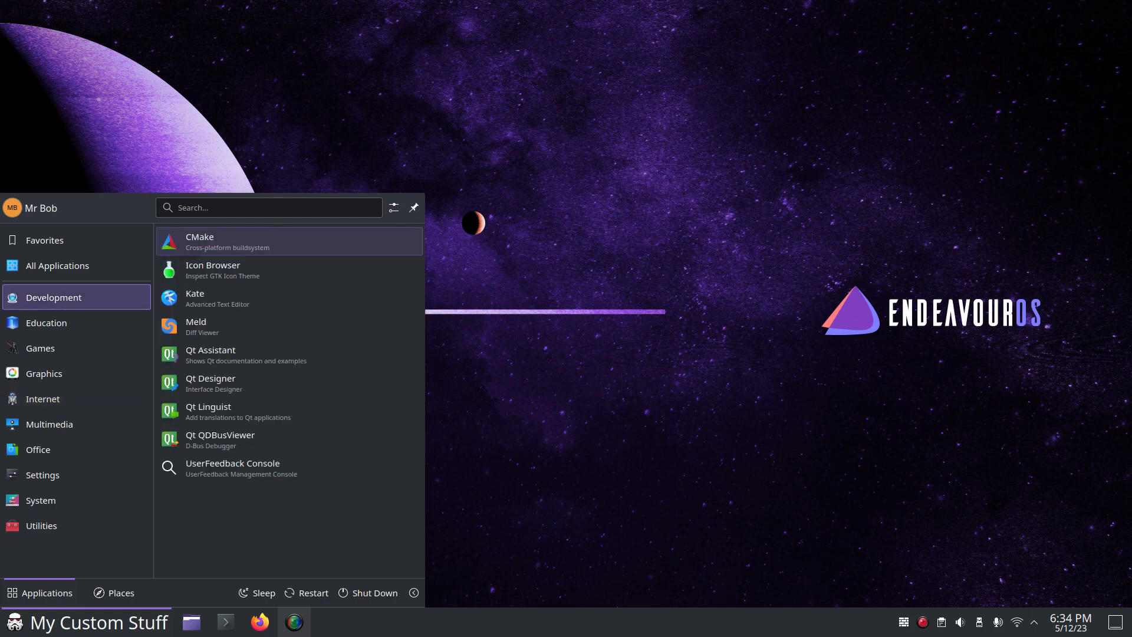
- Open System Settings from the launcher's favorites and apply the Breeze global theme with appearance settings only
mouse_move(76, 240)
left_click(255, 256)
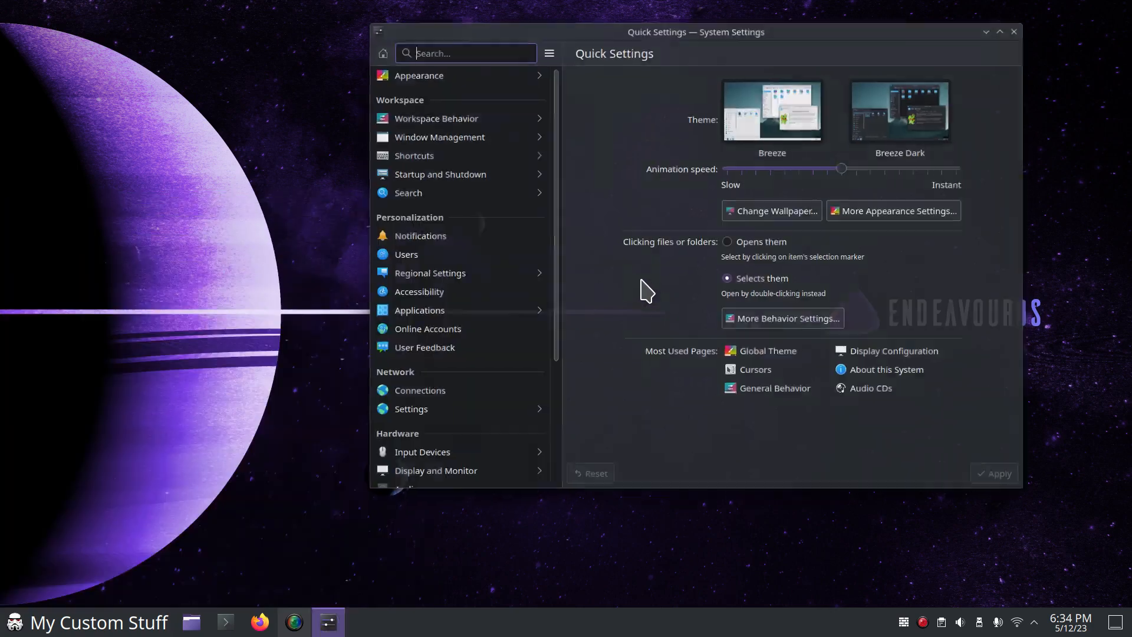
left_click(466, 72)
left_click(648, 101)
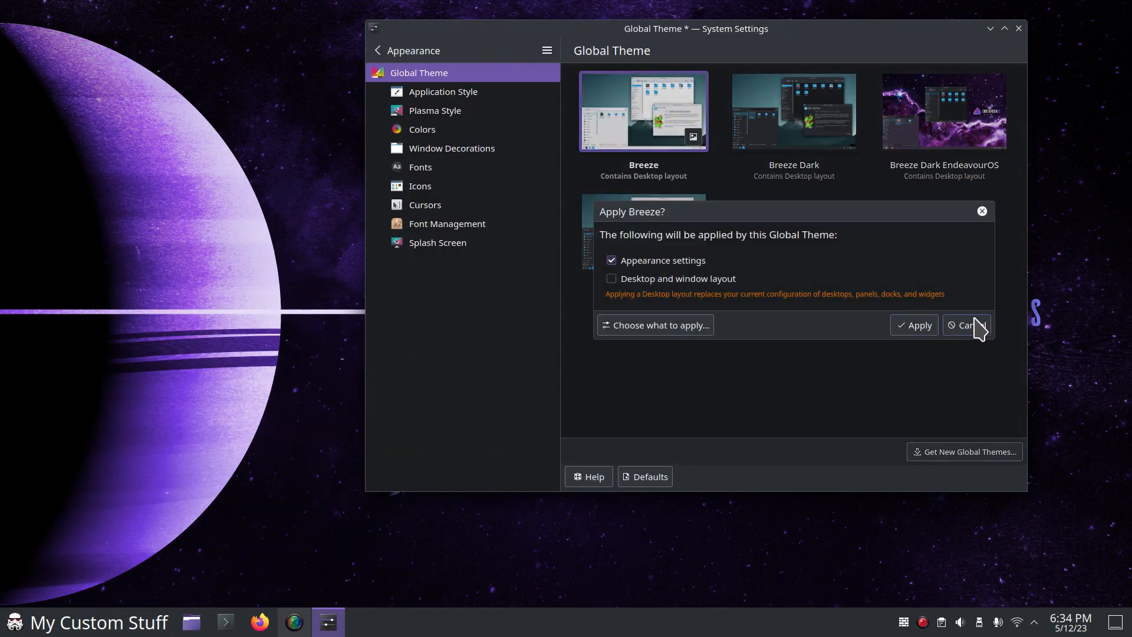
left_click(913, 326)
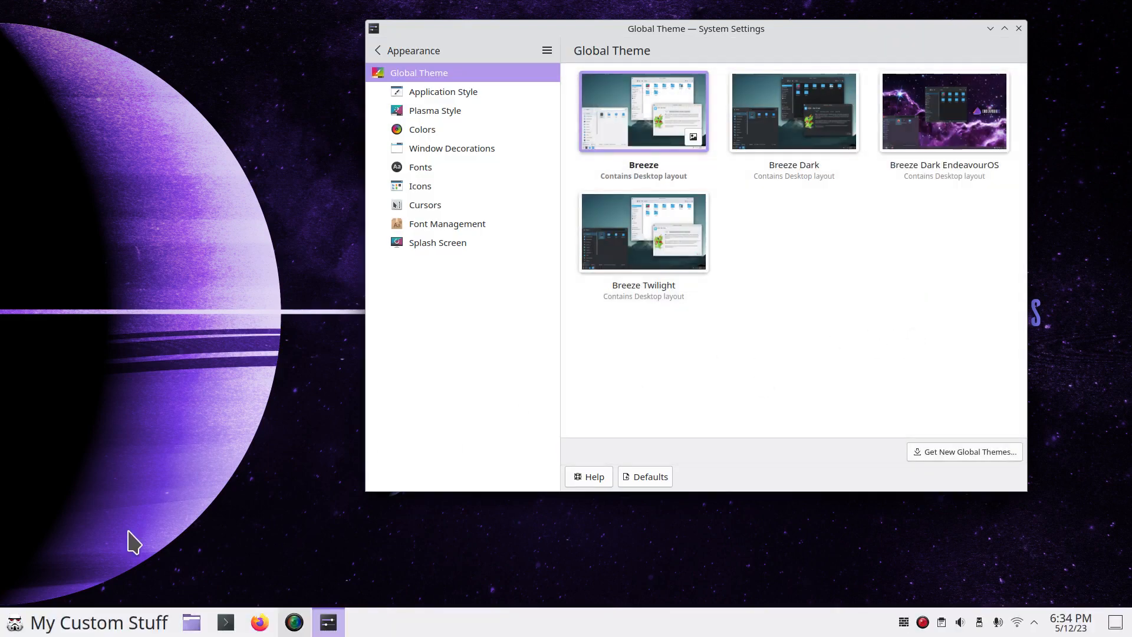
- Examine how the category icons from Development to Multimedia look in the launcher under the light theme
left_click(14, 622)
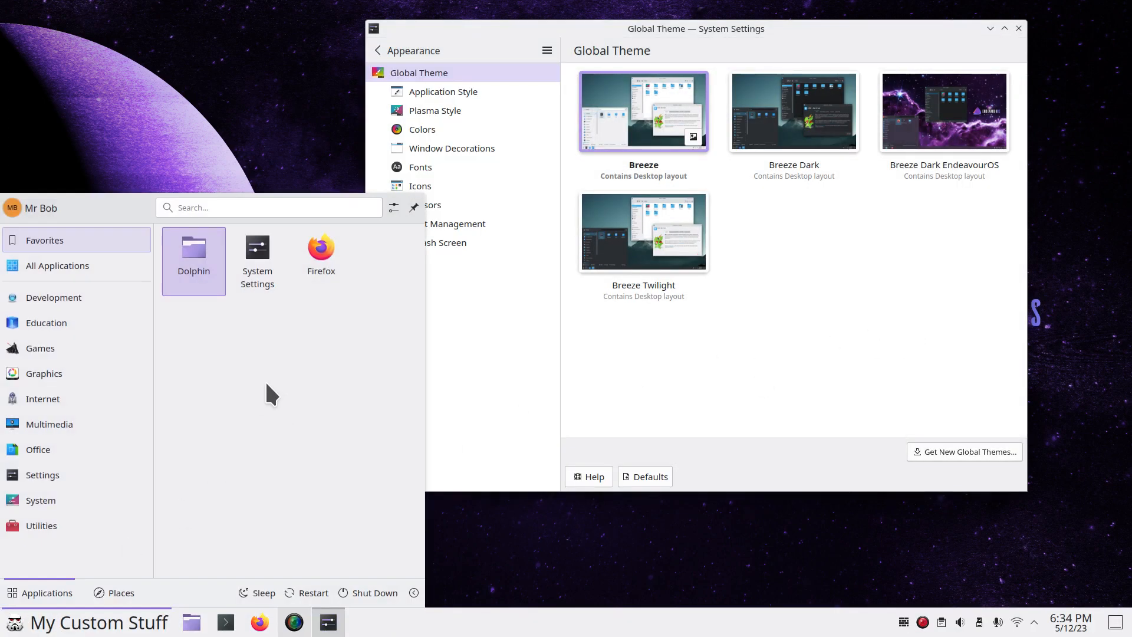
left_click(54, 298)
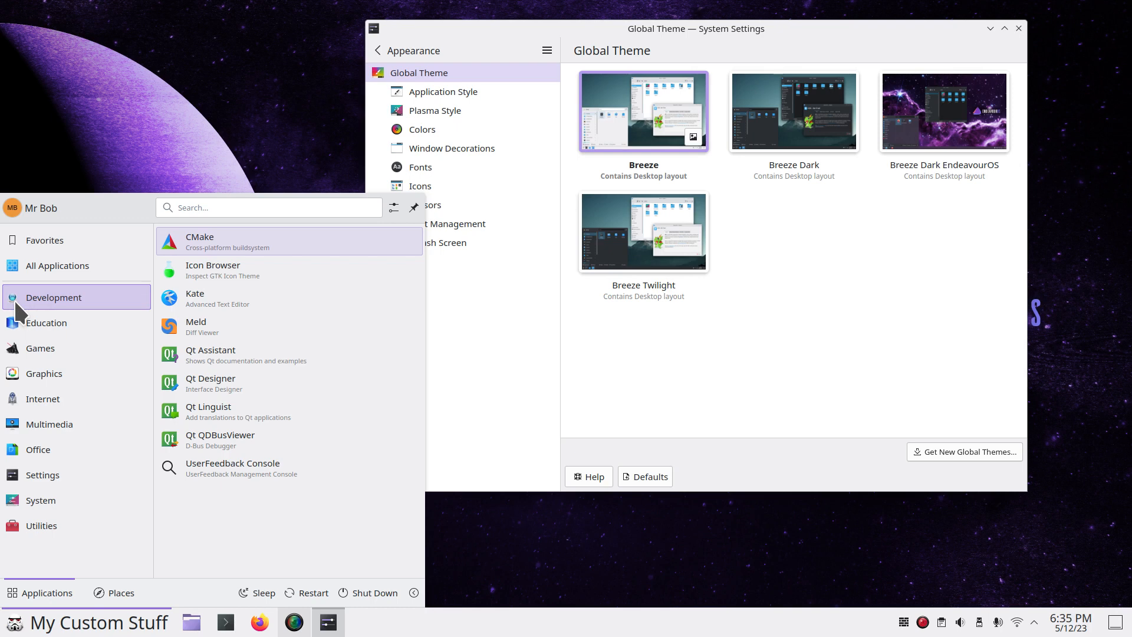
mouse_move(23, 321)
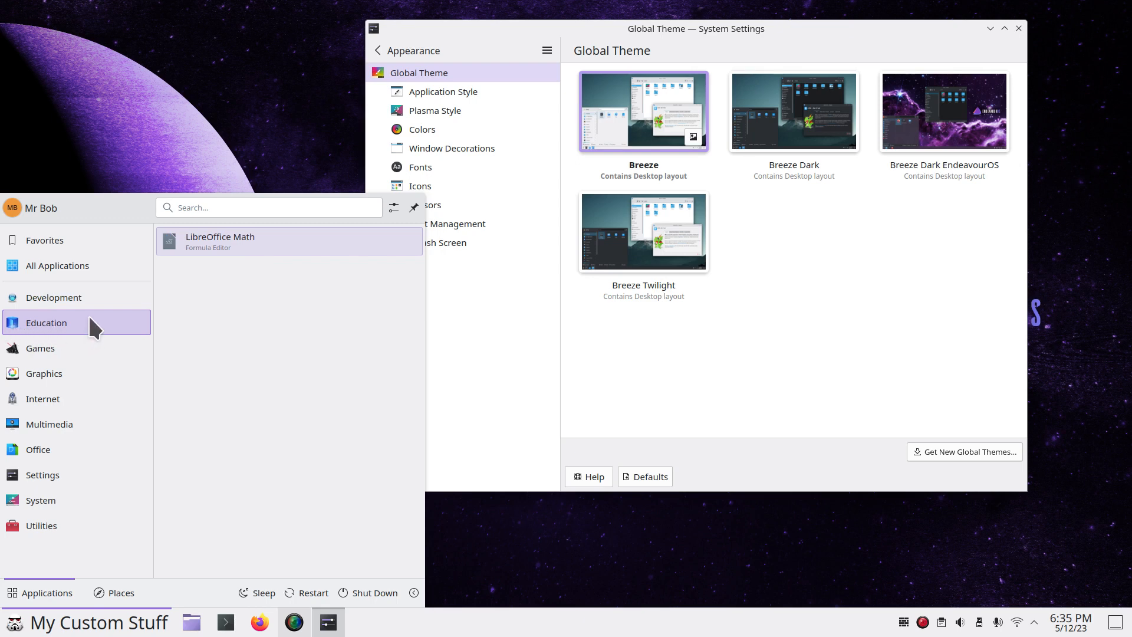
mouse_move(40, 352)
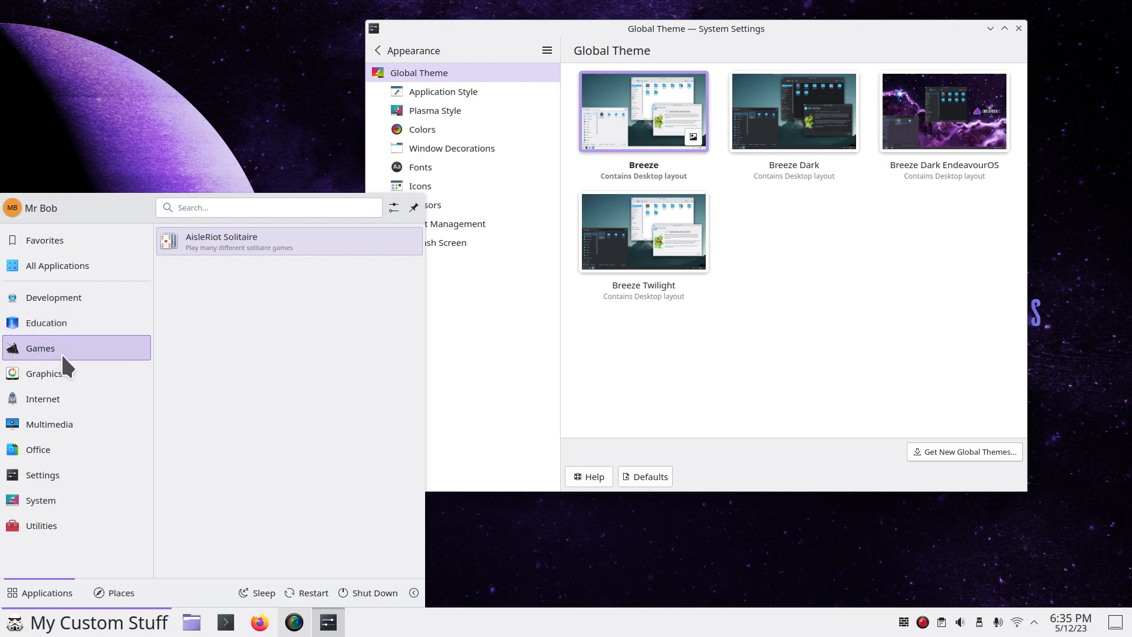
mouse_move(51, 379)
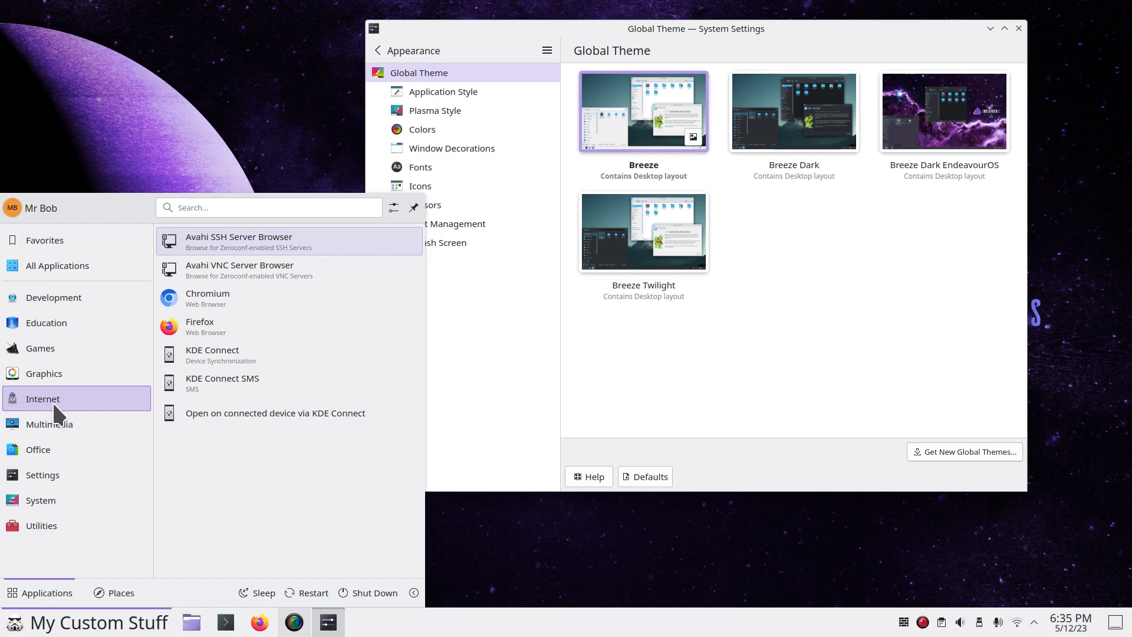
mouse_move(40, 420)
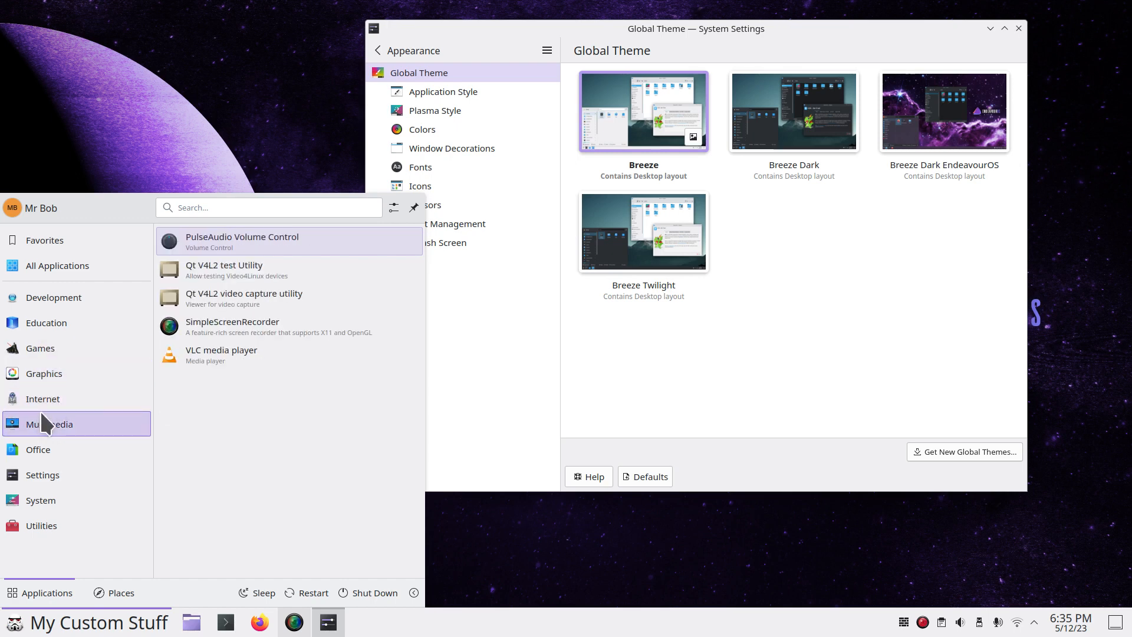
- Apply the Breeze Dark EndeavourOS global theme with appearance settings only
left_click(861, 289)
left_click(944, 112)
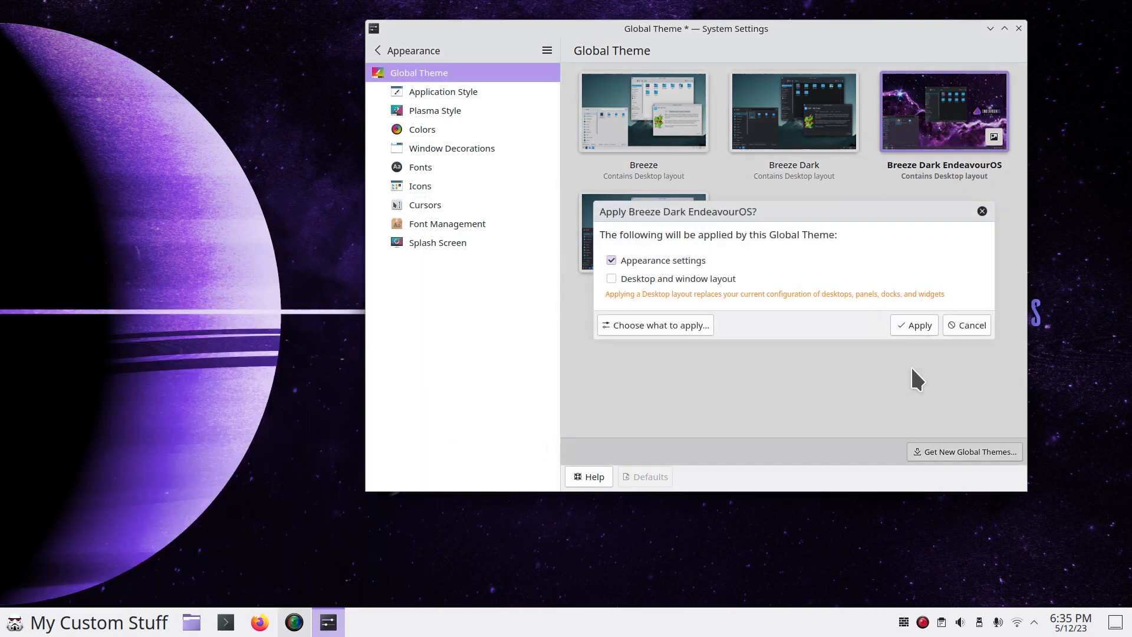
left_click(912, 325)
- Check the Internet category icon in the launcher under the dark theme and close System Settings
left_click(14, 621)
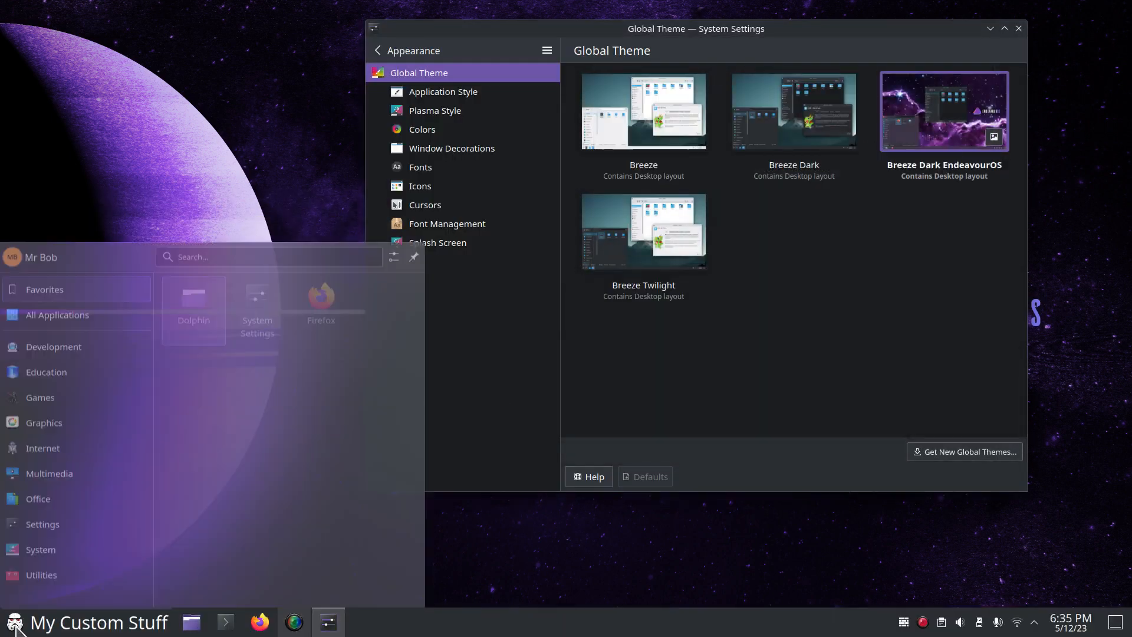
mouse_move(88, 398)
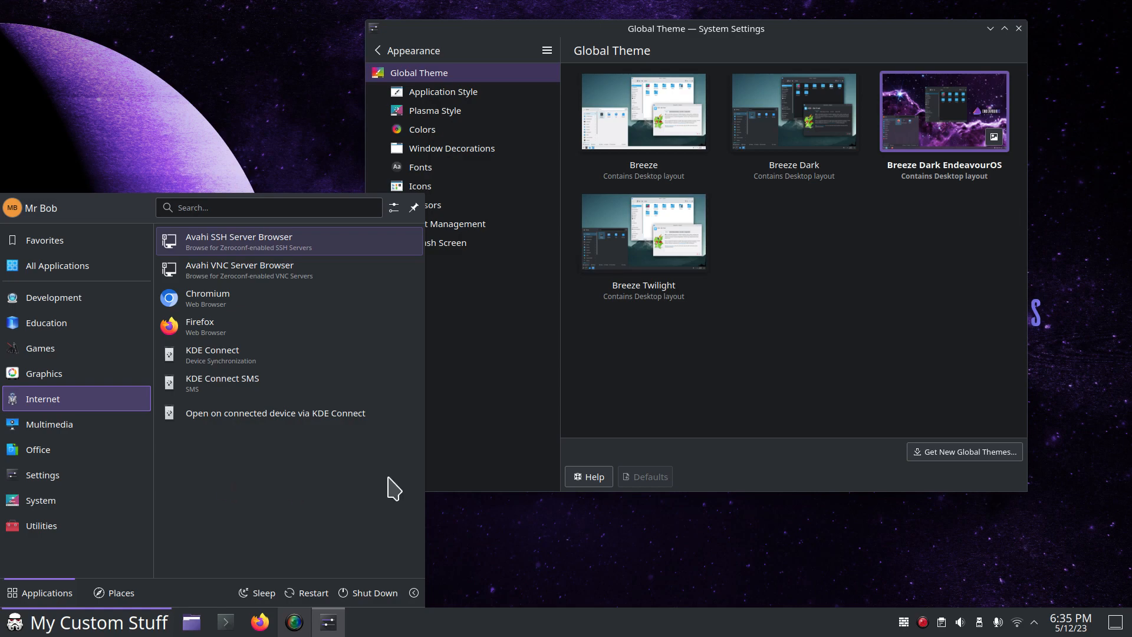
left_click(625, 421)
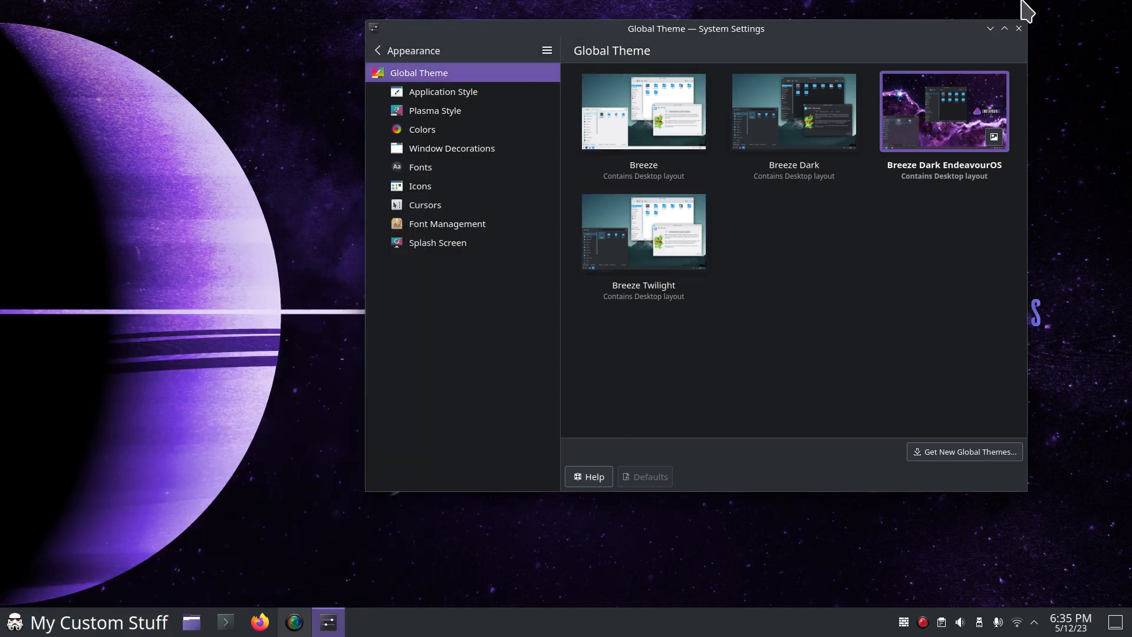
left_click(1019, 30)
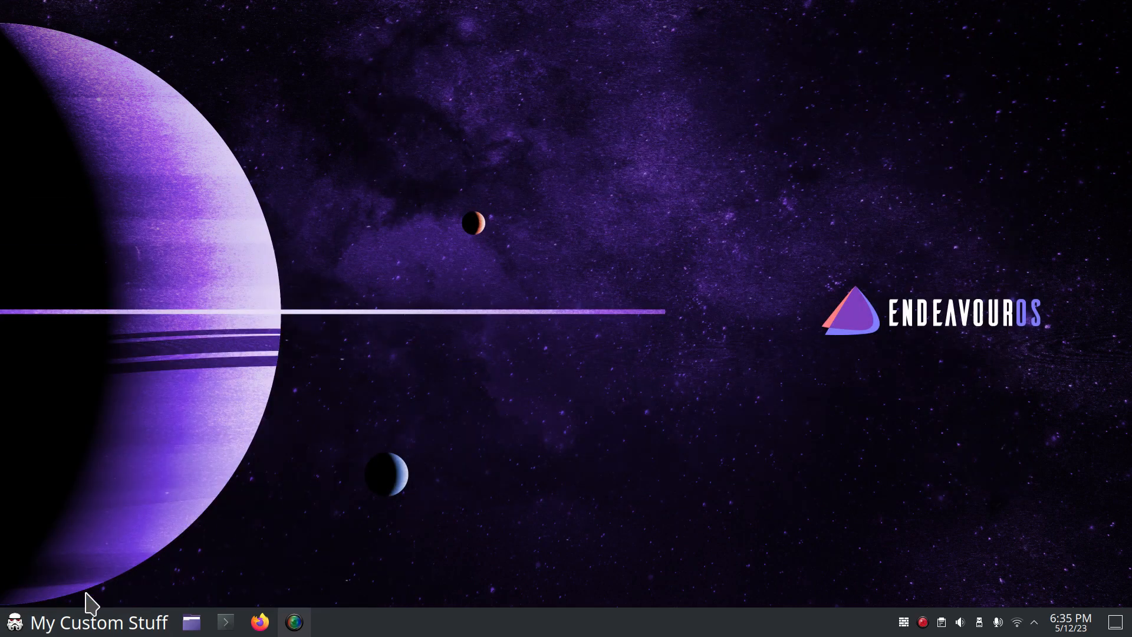
left_click(191, 621)
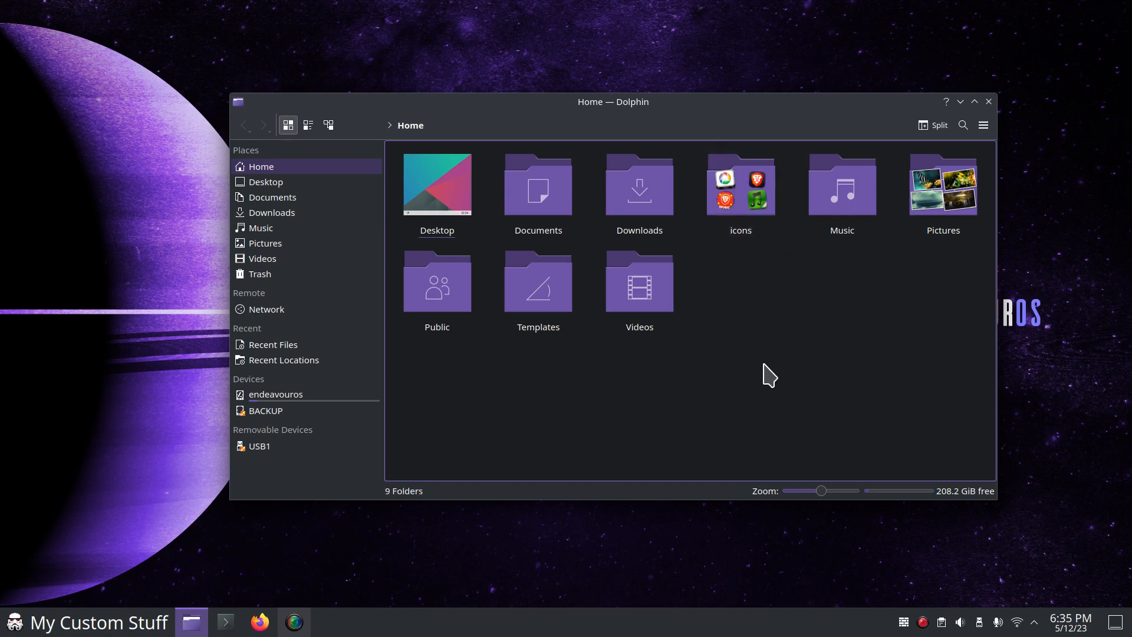
key("alt+F4")
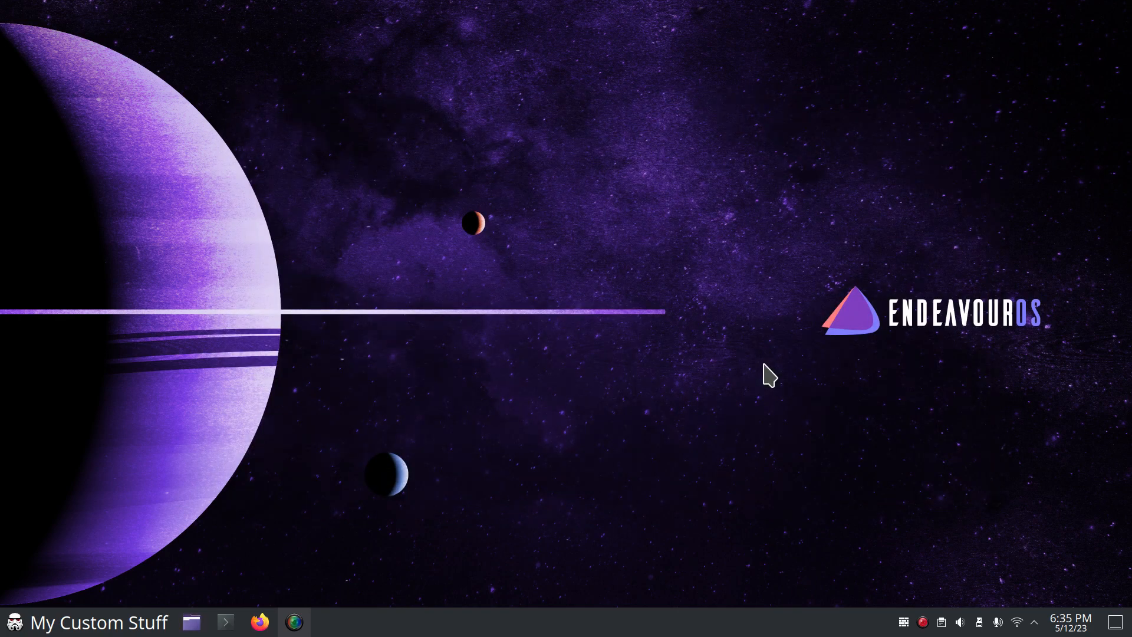